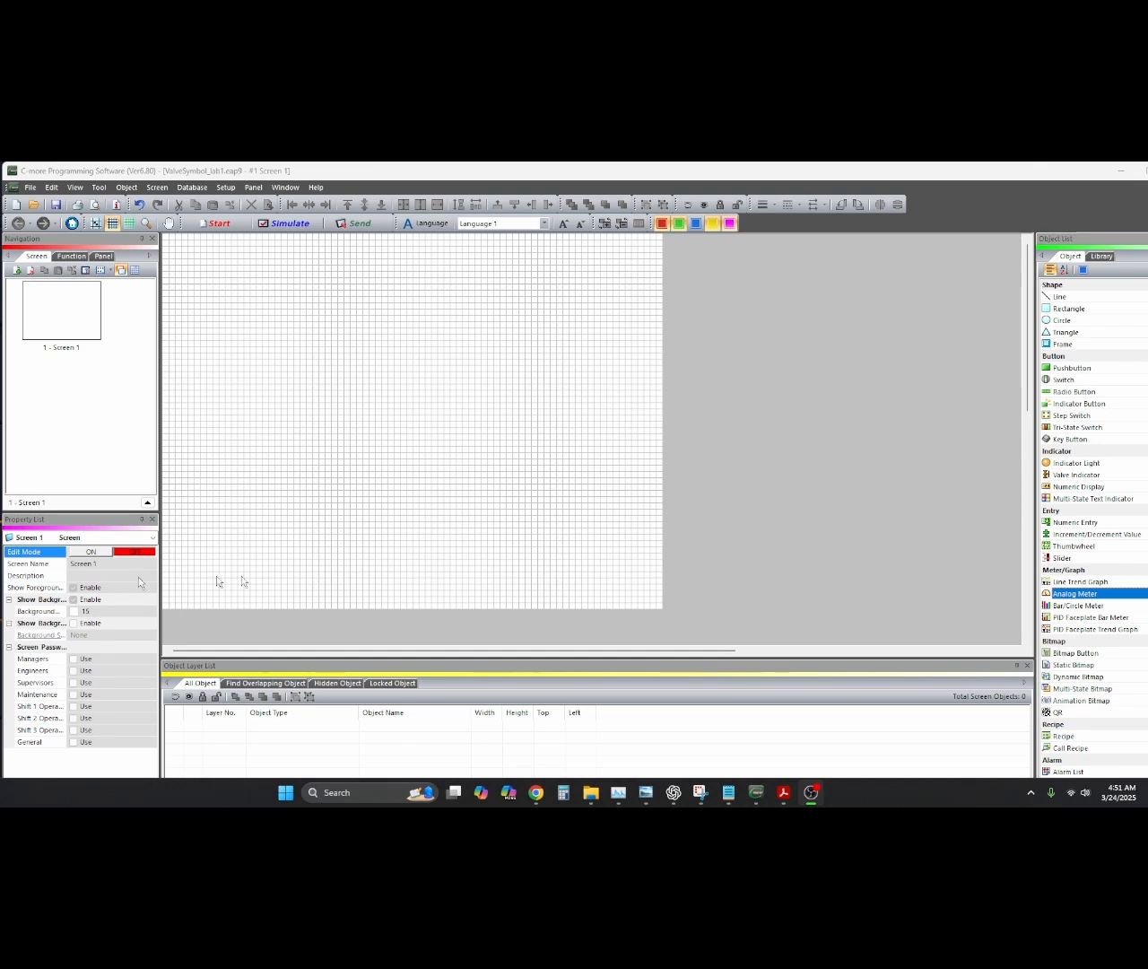
Place a rectangle and narrow it into a thin valve stem
{"action": "left_click", "coordinate": [1067, 309]}
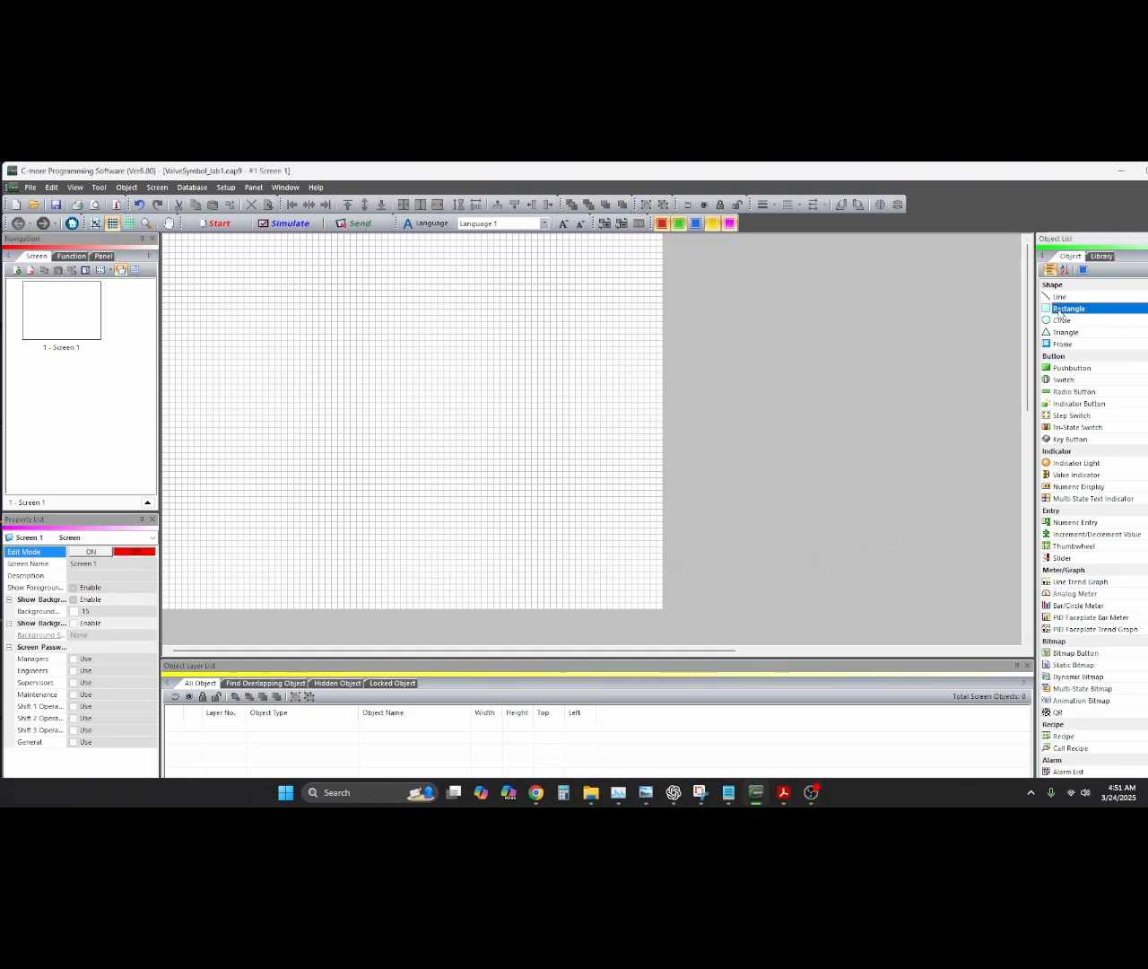
{"action": "left_click", "coordinate": [383, 370]}
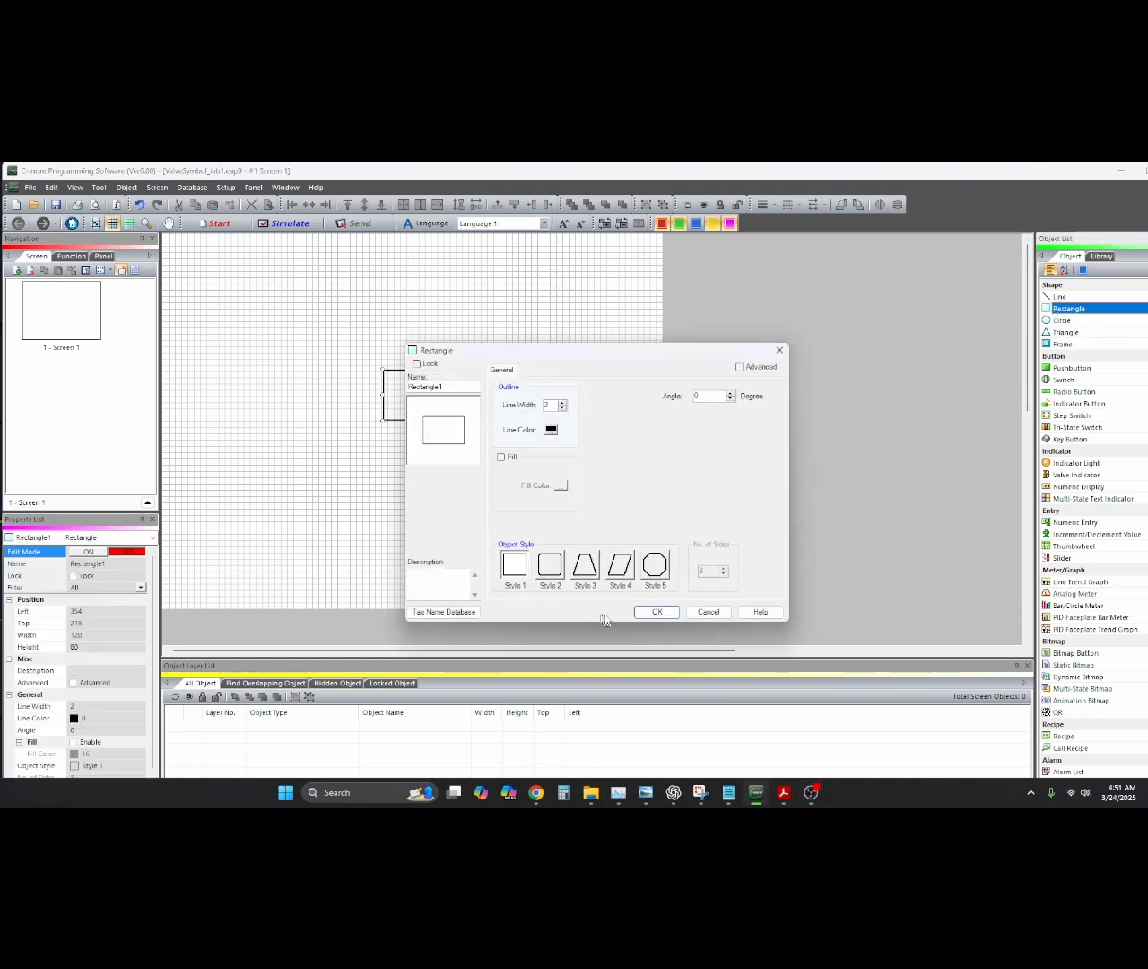
{"action": "left_click", "coordinate": [658, 613]}
{"action": "left_click_drag", "start_coordinate": [383, 395], "coordinate": [442, 395]}
Add two triangles rotated to face each other at the base of the stem
{"action": "left_click", "coordinate": [1065, 332]}
{"action": "left_click", "coordinate": [417, 476]}
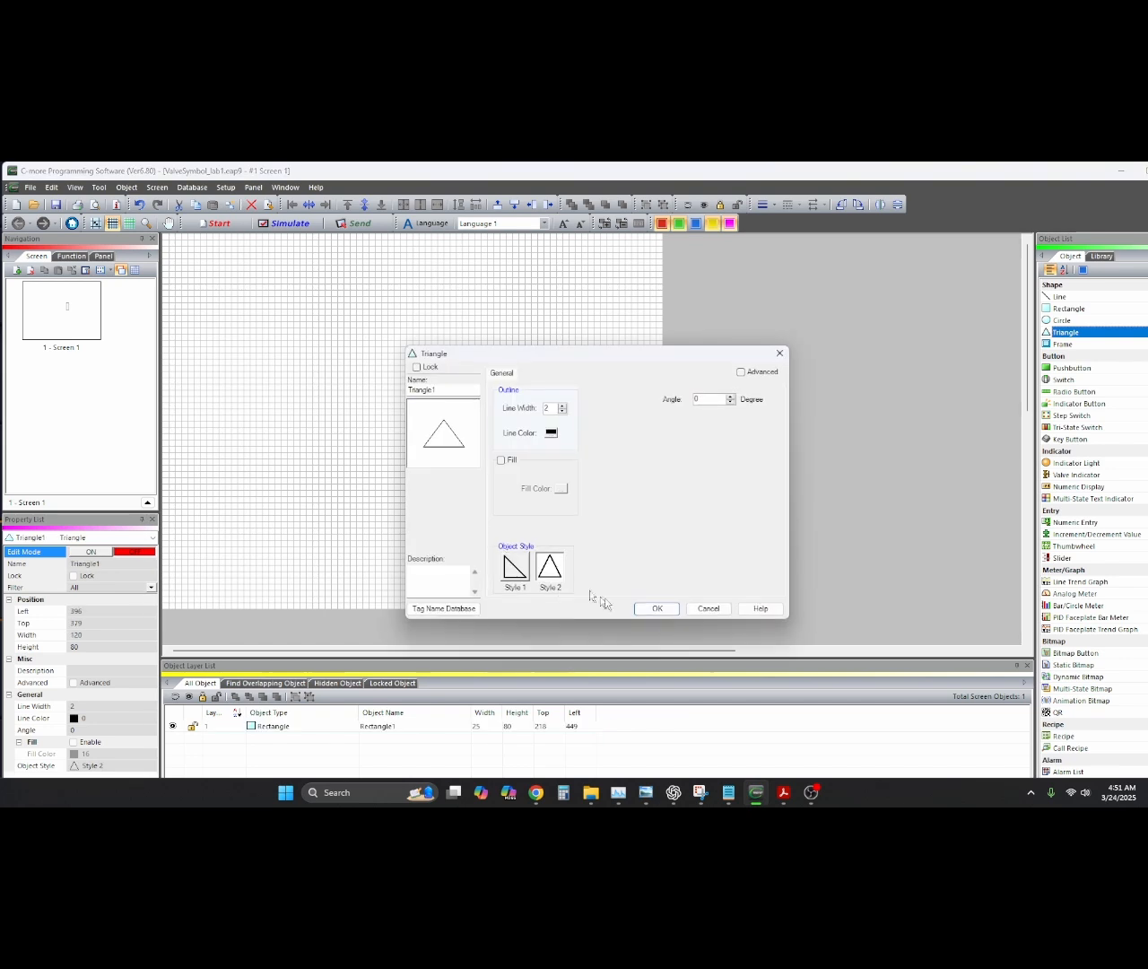
{"action": "left_click", "coordinate": [655, 607]}
{"action": "left_click_drag", "start_coordinate": [428, 478], "coordinate": [412, 418]}
{"action": "left_click", "coordinate": [858, 206]}
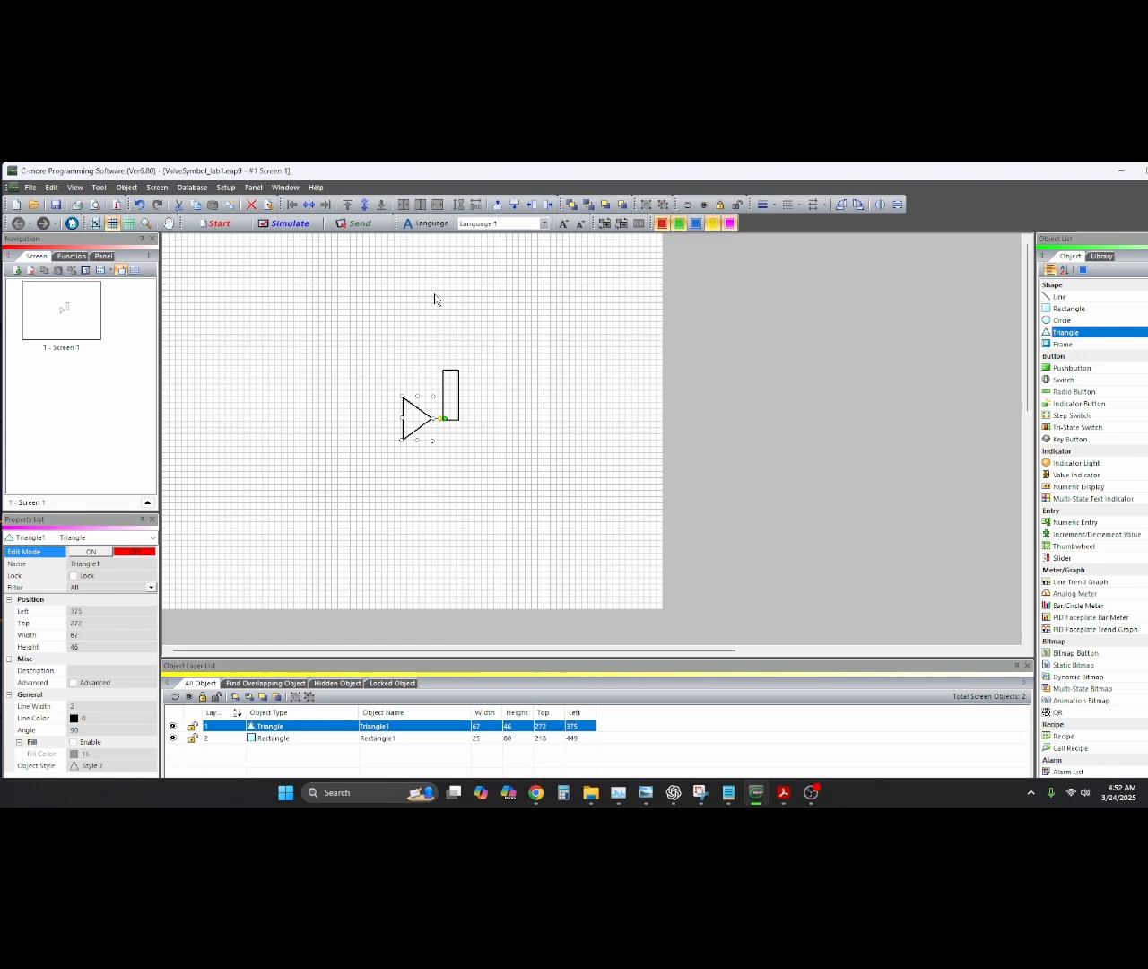
{"action": "left_click", "coordinate": [230, 210]}
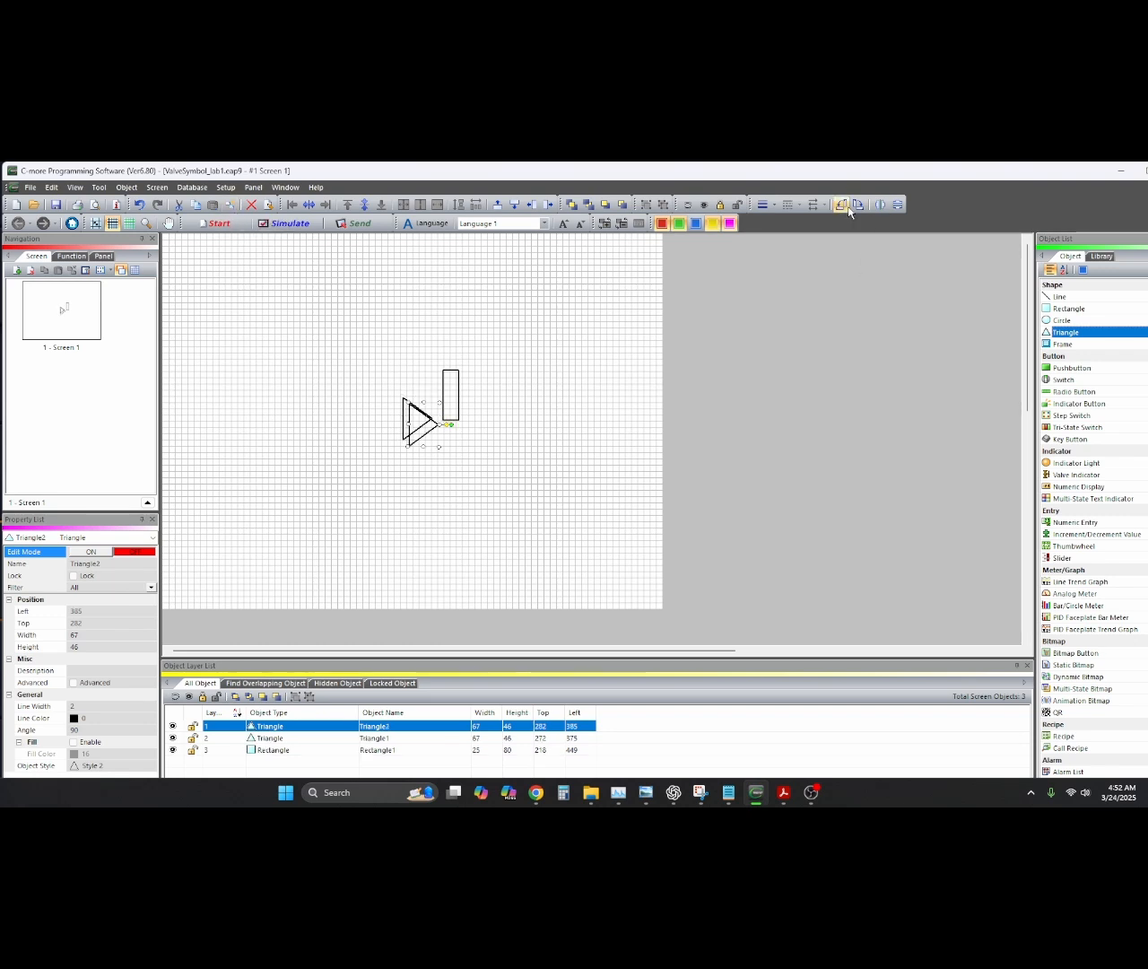
{"action": "double_click", "coordinate": [844, 206]}
{"action": "left_click_drag", "start_coordinate": [429, 432], "coordinate": [472, 426]}
{"action": "left_click_drag", "start_coordinate": [416, 418], "coordinate": [469, 423]}
{"action": "left_click", "coordinate": [466, 454]}
{"action": "left_click", "coordinate": [453, 458]}
Draw a circle above the stem, set it to Ellipse and flatten it
{"action": "left_click", "coordinate": [1062, 320]}
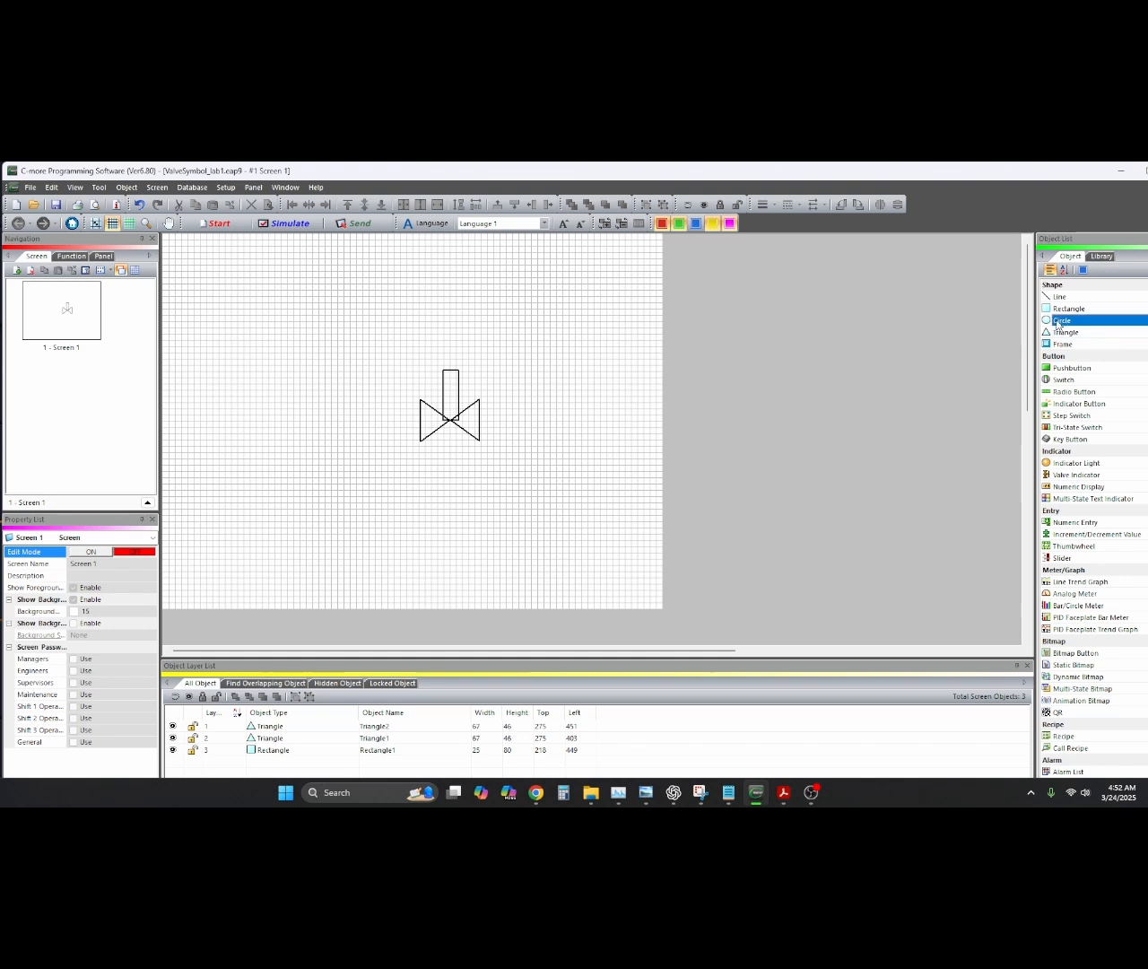
{"action": "left_click_drag", "start_coordinate": [432, 318], "coordinate": [510, 370]}
{"action": "left_click", "coordinate": [502, 525]}
{"action": "left_click", "coordinate": [656, 608]}
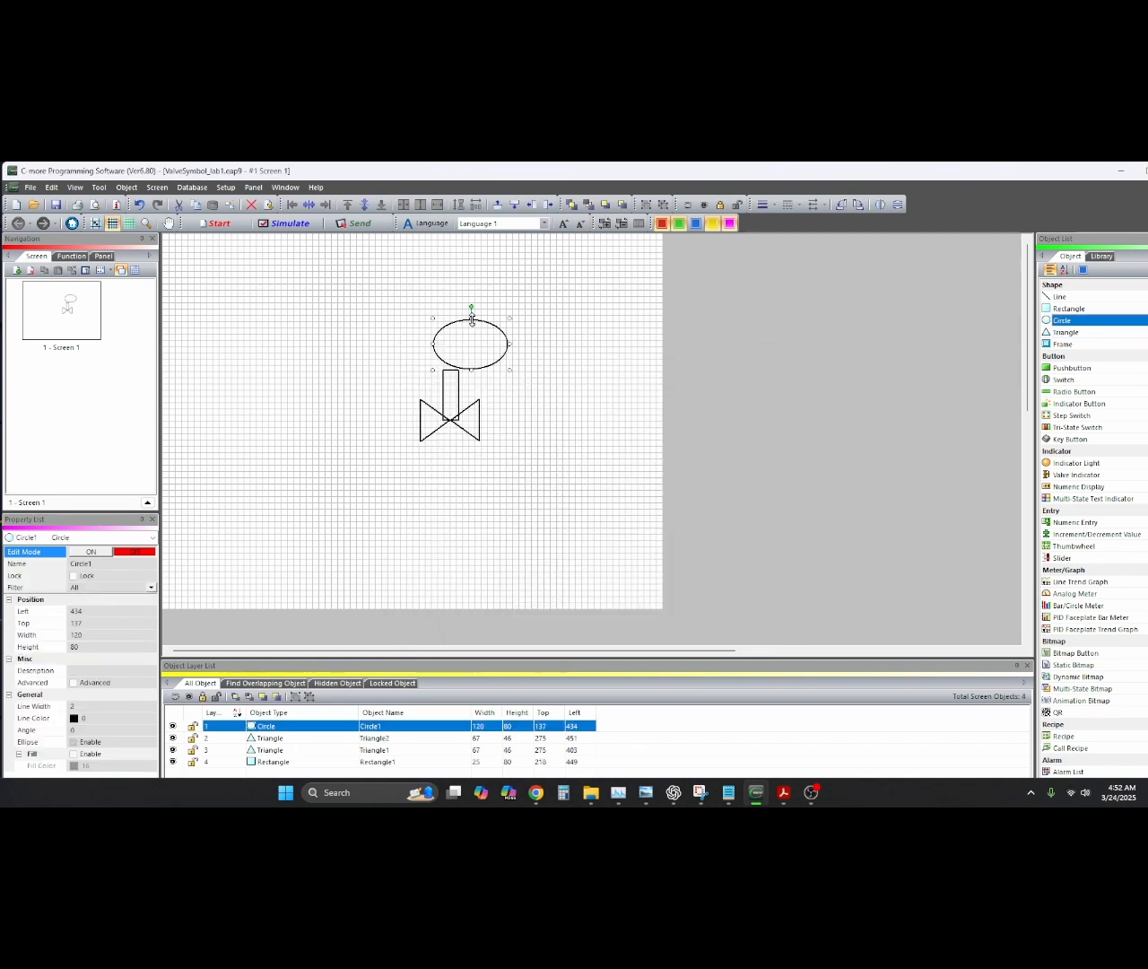
{"action": "left_click_drag", "start_coordinate": [470, 319], "coordinate": [457, 362]}
{"action": "left_click", "coordinate": [438, 421]}
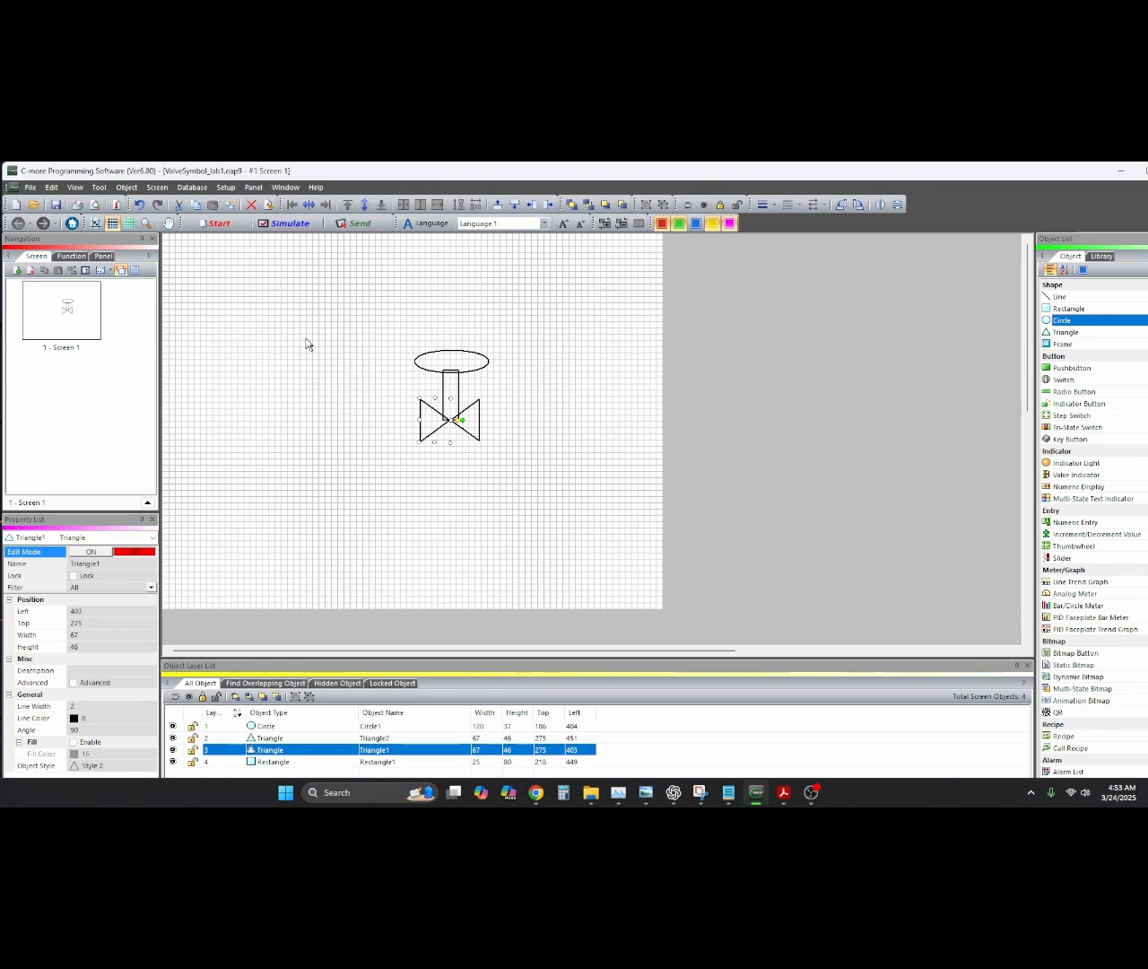
Open the Tag Name Database and delete the VALVE 1 tag
{"action": "left_click", "coordinate": [188, 189]}
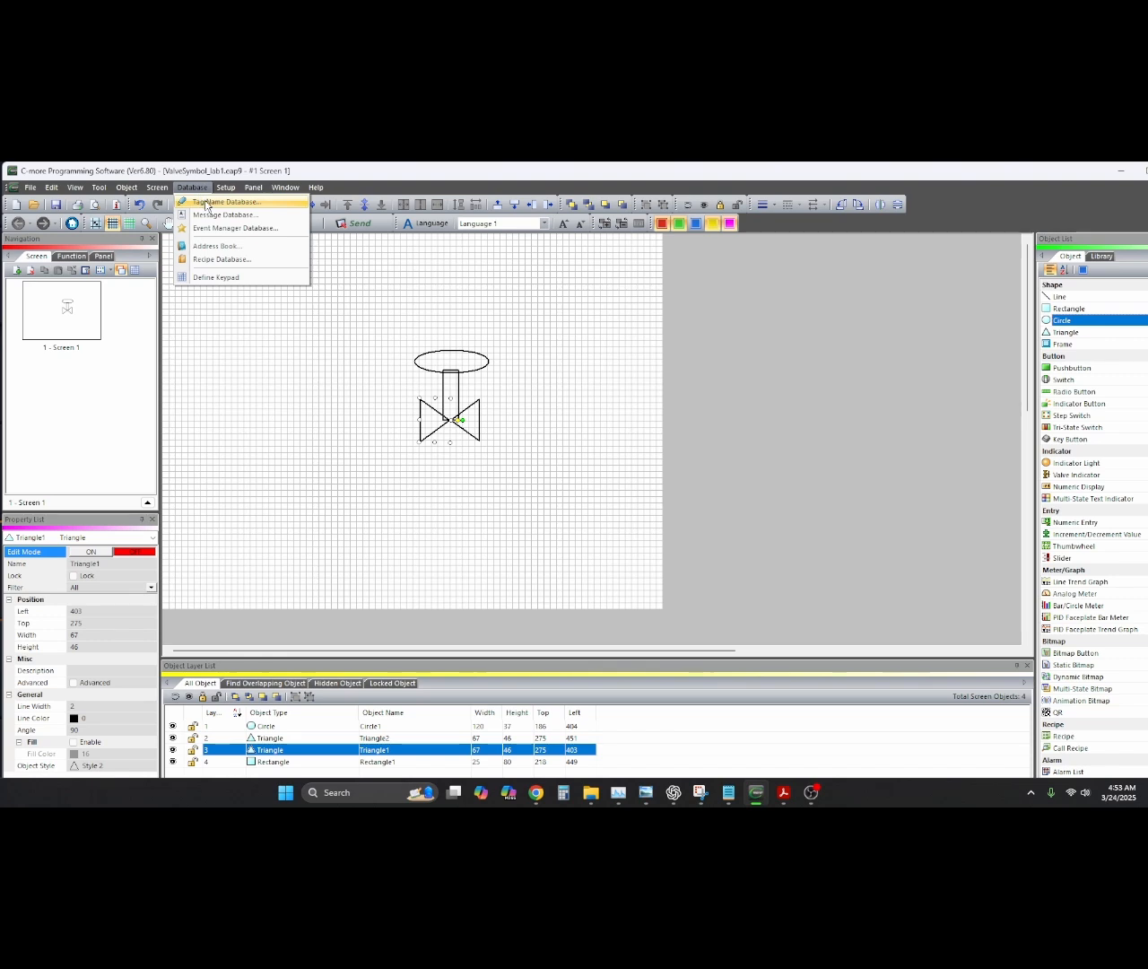
{"action": "left_click", "coordinate": [207, 204]}
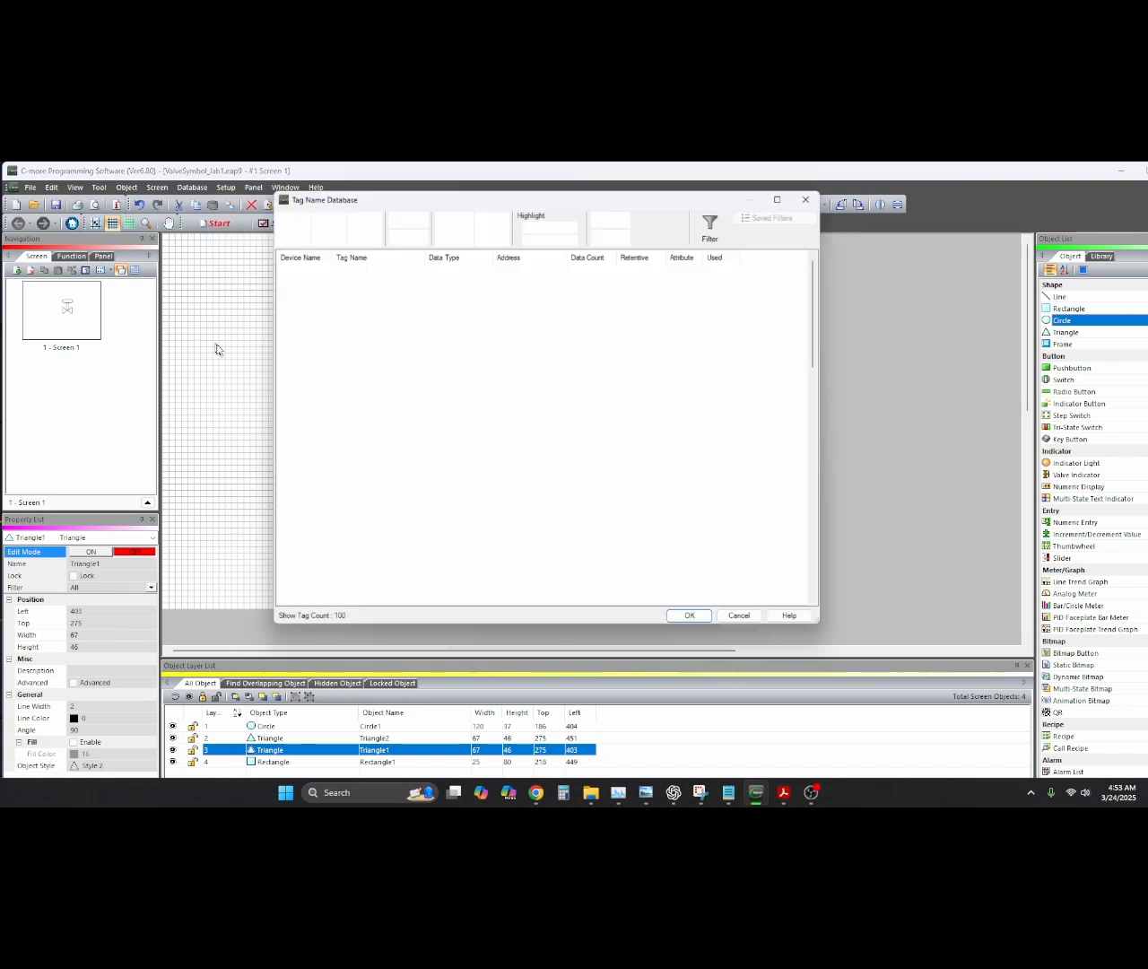
{"action": "left_click", "coordinate": [363, 226]}
{"action": "left_click", "coordinate": [554, 443]}
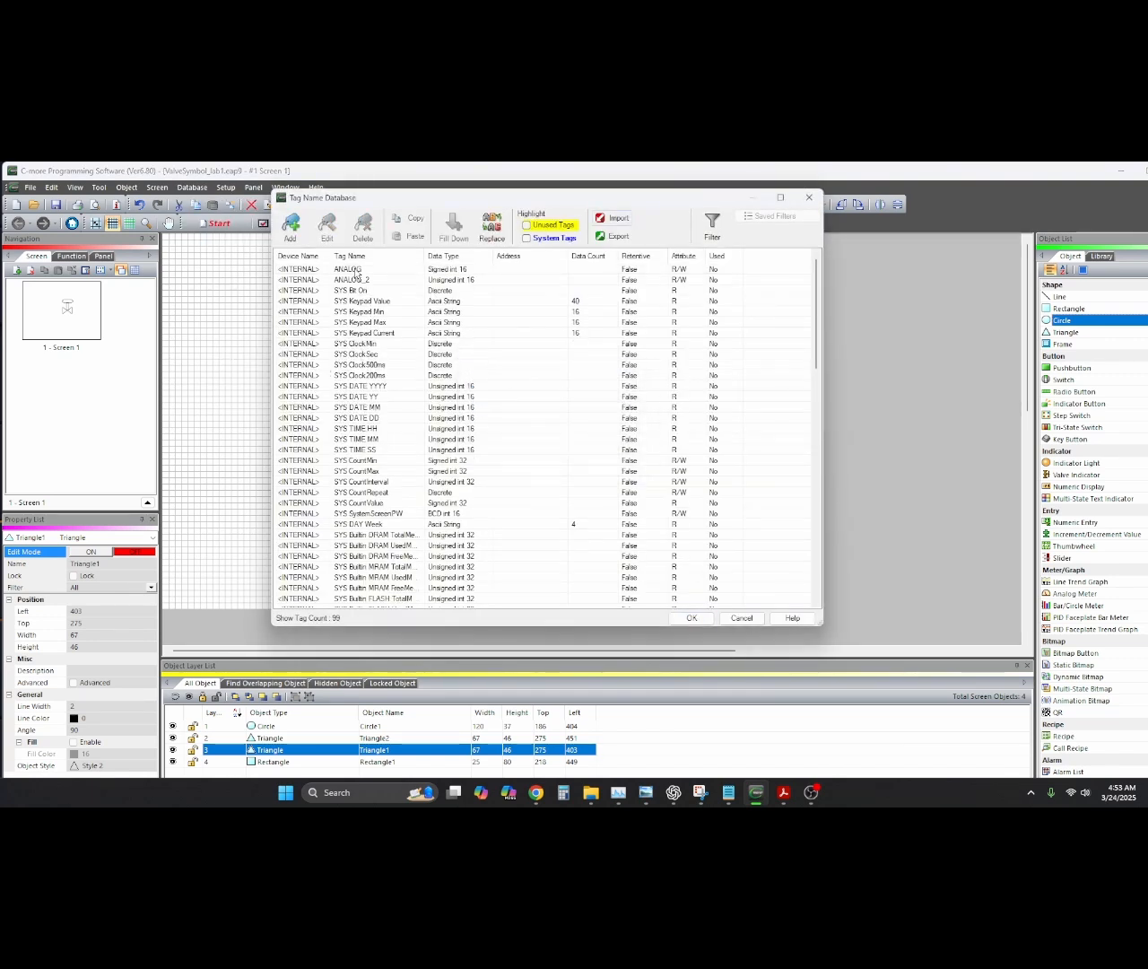
Delete the ANALOG and ANALOG_2 tags as well
{"action": "left_click", "coordinate": [354, 270]}
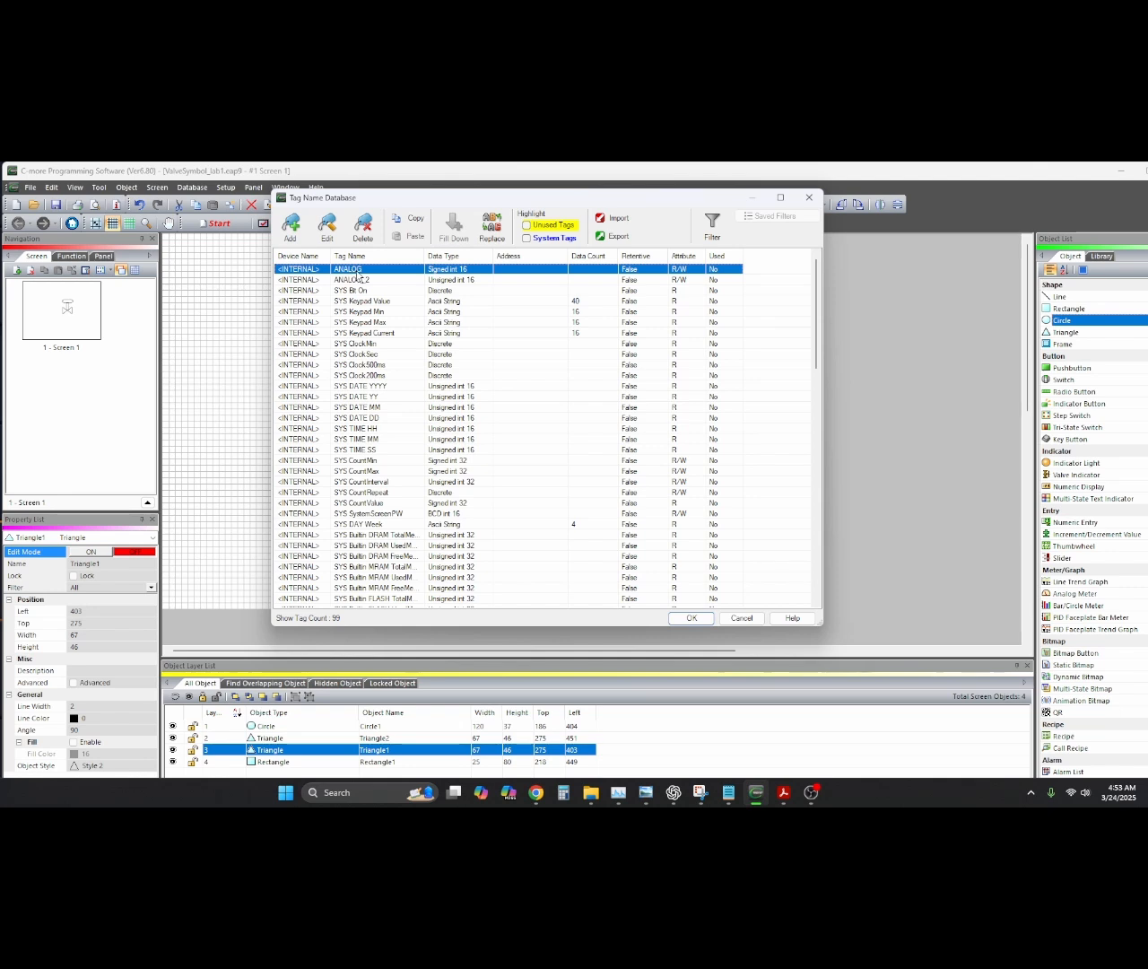
{"action": "left_click", "coordinate": [362, 226]}
{"action": "left_click", "coordinate": [554, 441]}
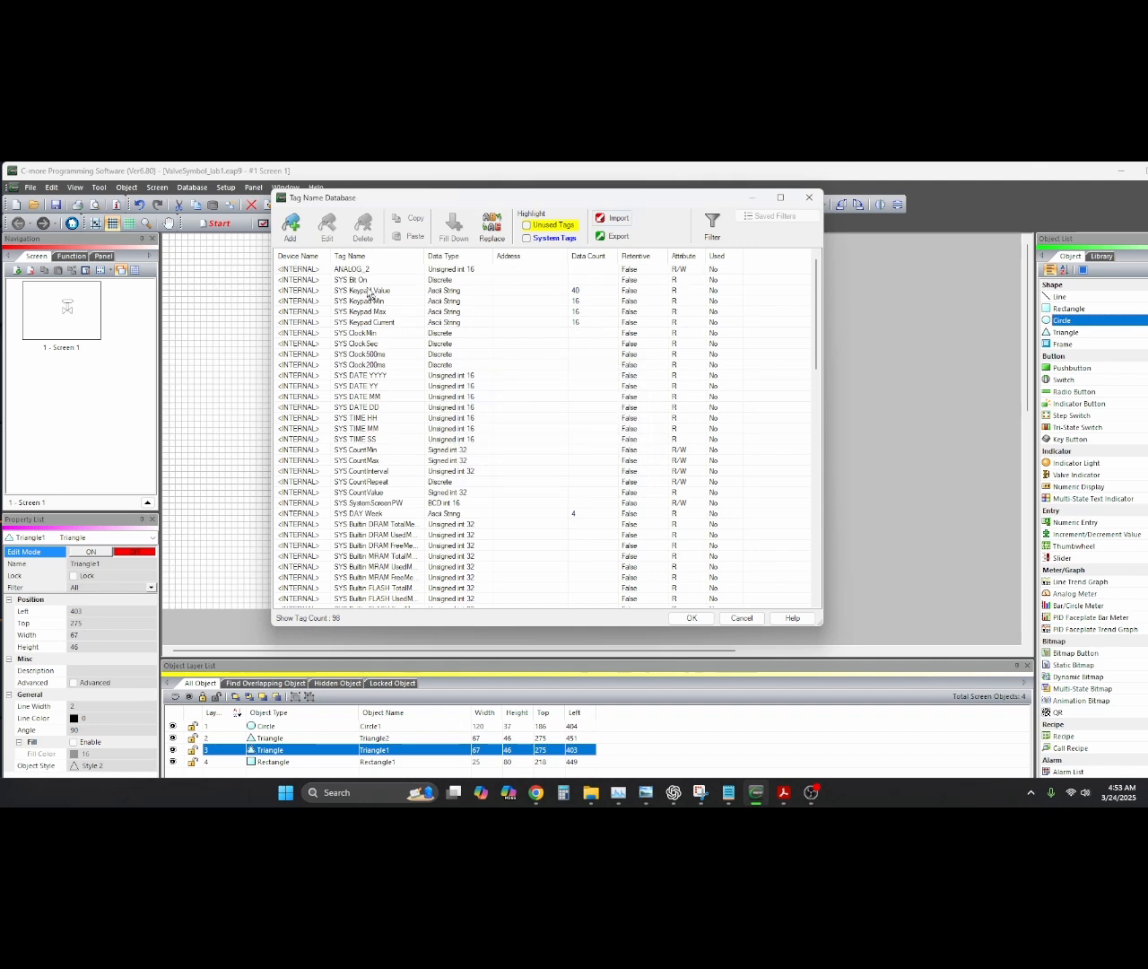
{"action": "left_click", "coordinate": [358, 270]}
{"action": "left_click", "coordinate": [362, 225]}
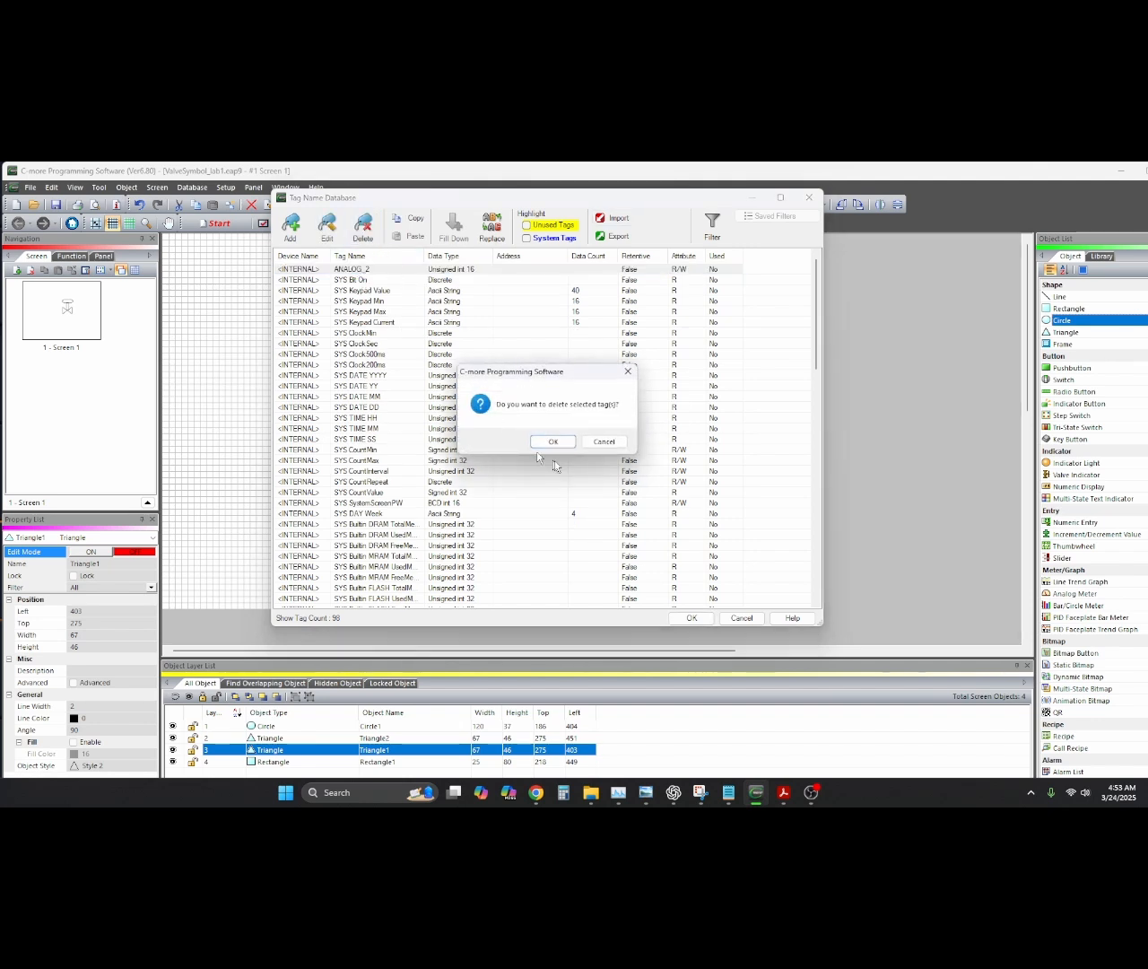
{"action": "left_click", "coordinate": [553, 441]}
Browse the remaining 97 system tags down to SYS DATE MM
{"action": "scroll", "coordinate": [557, 450], "scroll_direction": "down", "scroll_amount": 20}
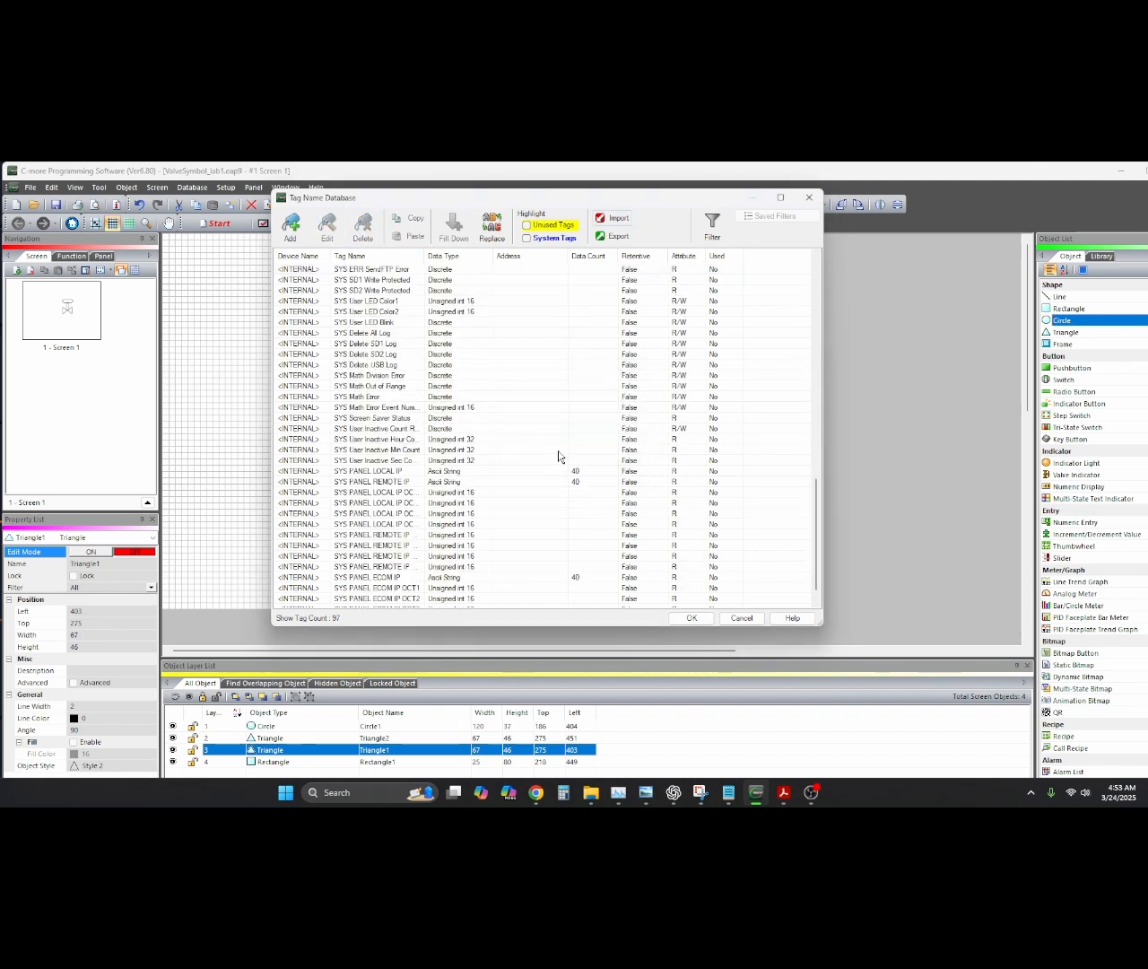
{"action": "scroll", "coordinate": [558, 460], "scroll_direction": "up", "scroll_amount": 20}
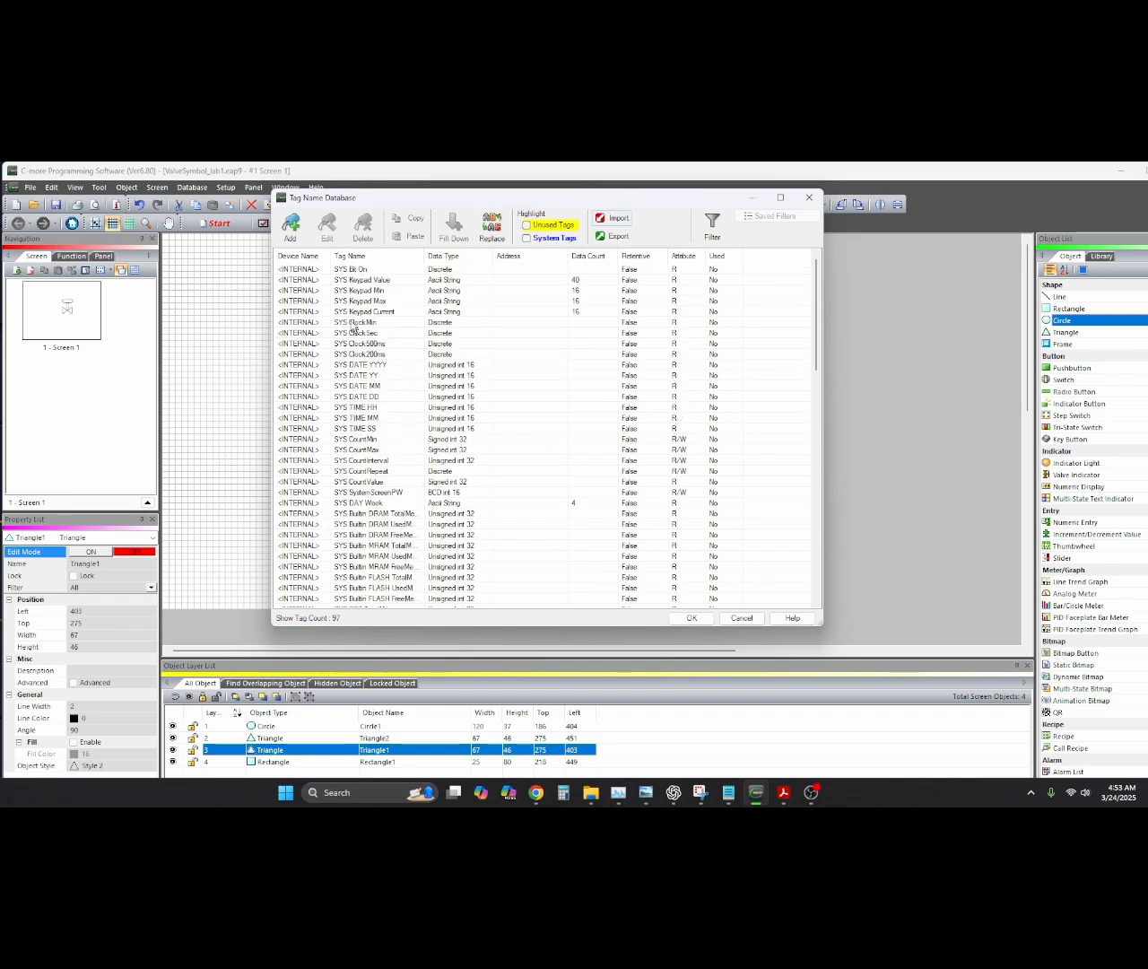
{"action": "scroll", "coordinate": [385, 565], "scroll_direction": "down", "scroll_amount": 7}
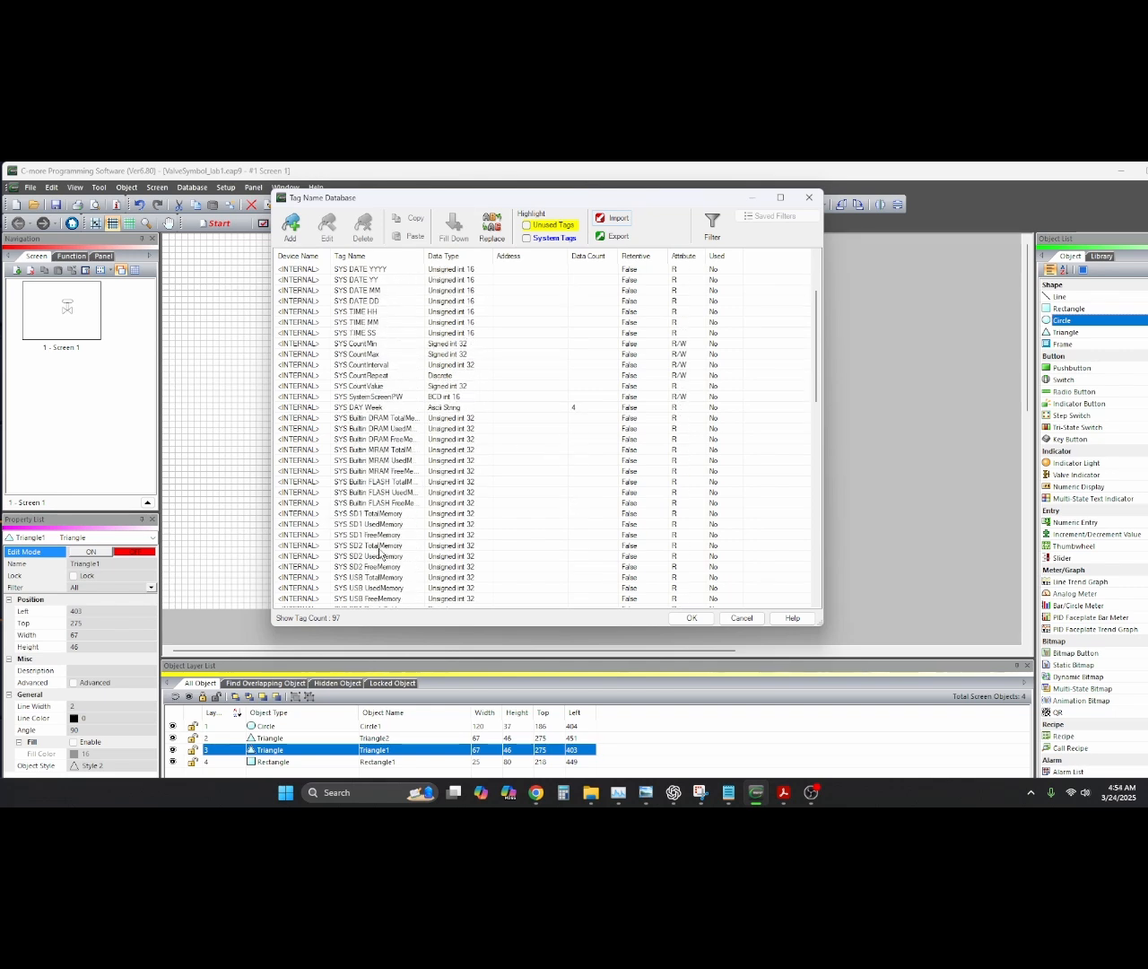
{"action": "scroll", "coordinate": [381, 553], "scroll_direction": "down", "scroll_amount": 10}
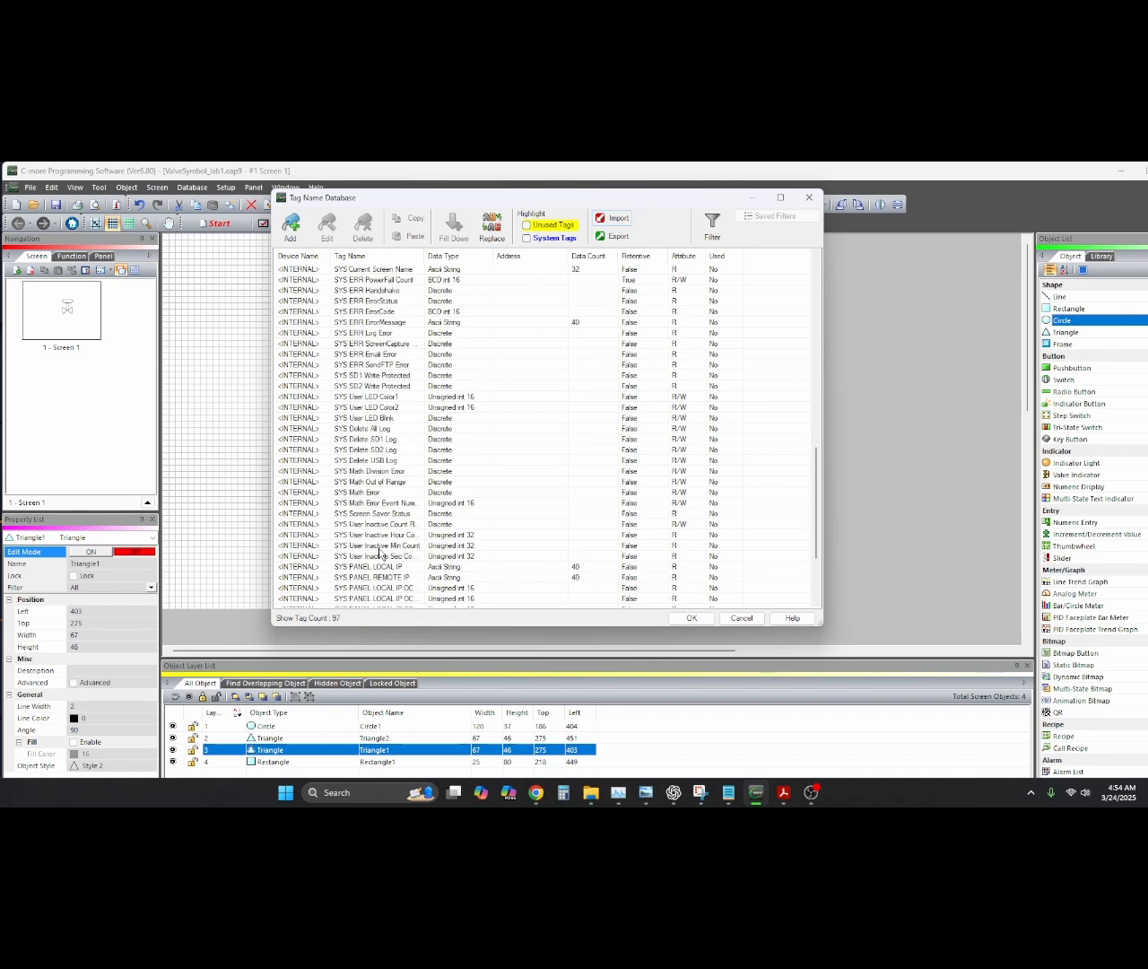
{"action": "scroll", "coordinate": [380, 554], "scroll_direction": "up", "scroll_amount": 17}
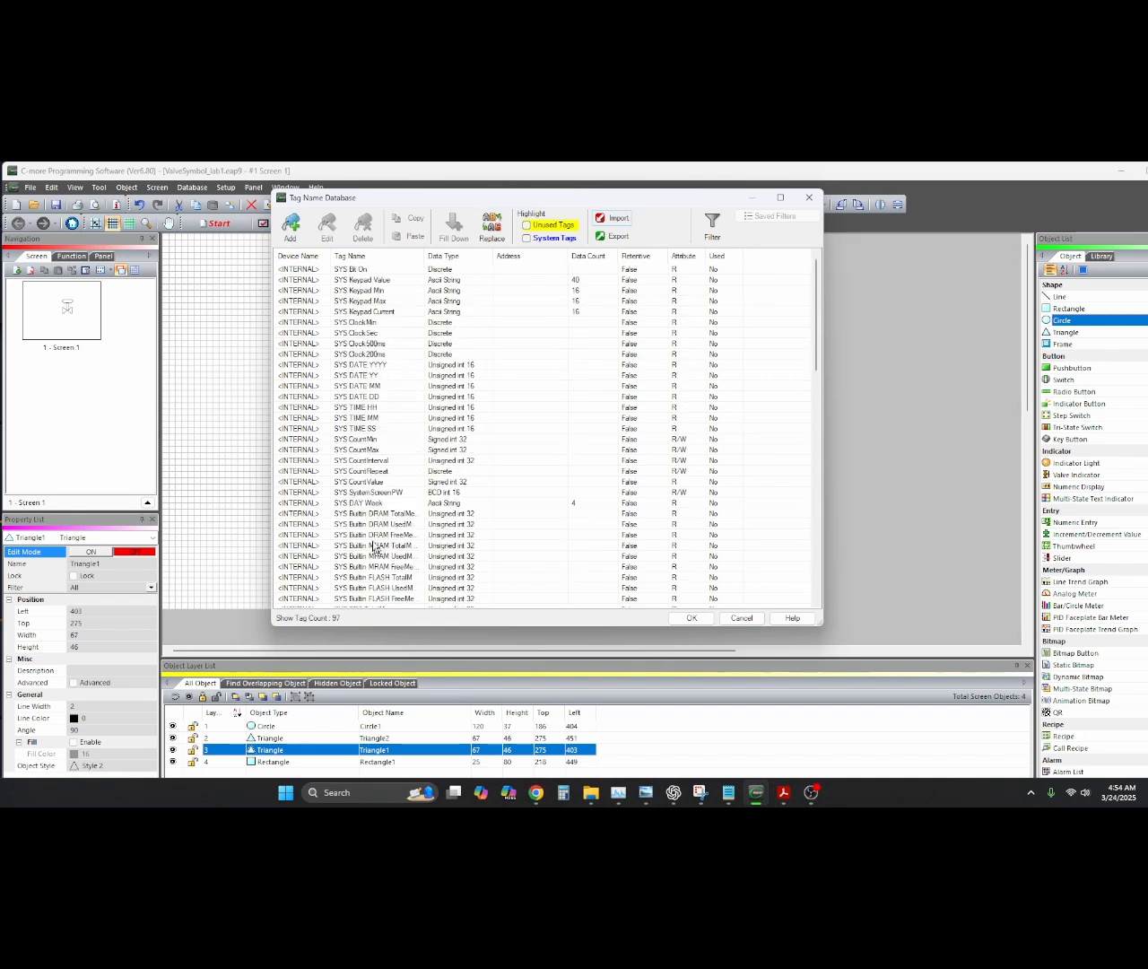
{"action": "left_click", "coordinate": [350, 270]}
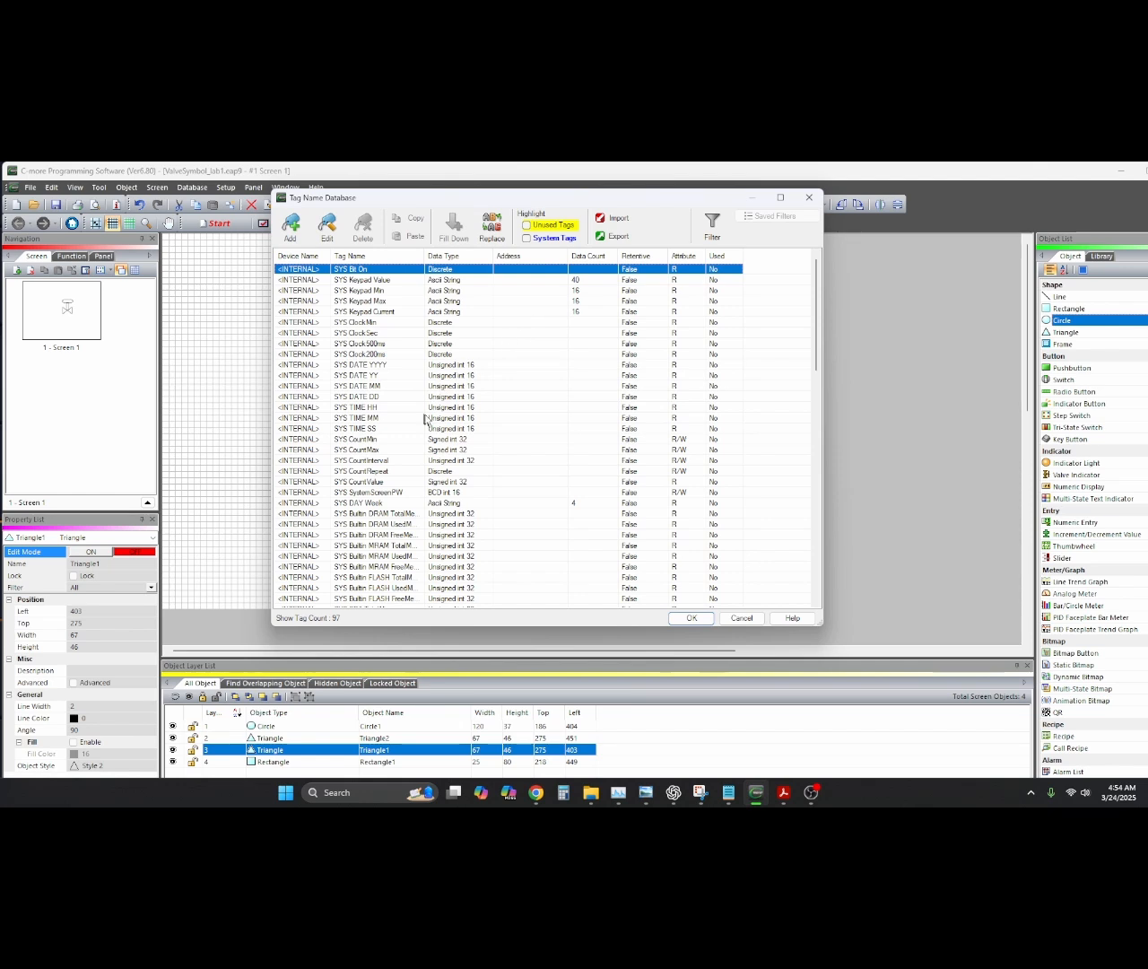
{"action": "left_click", "coordinate": [542, 385]}
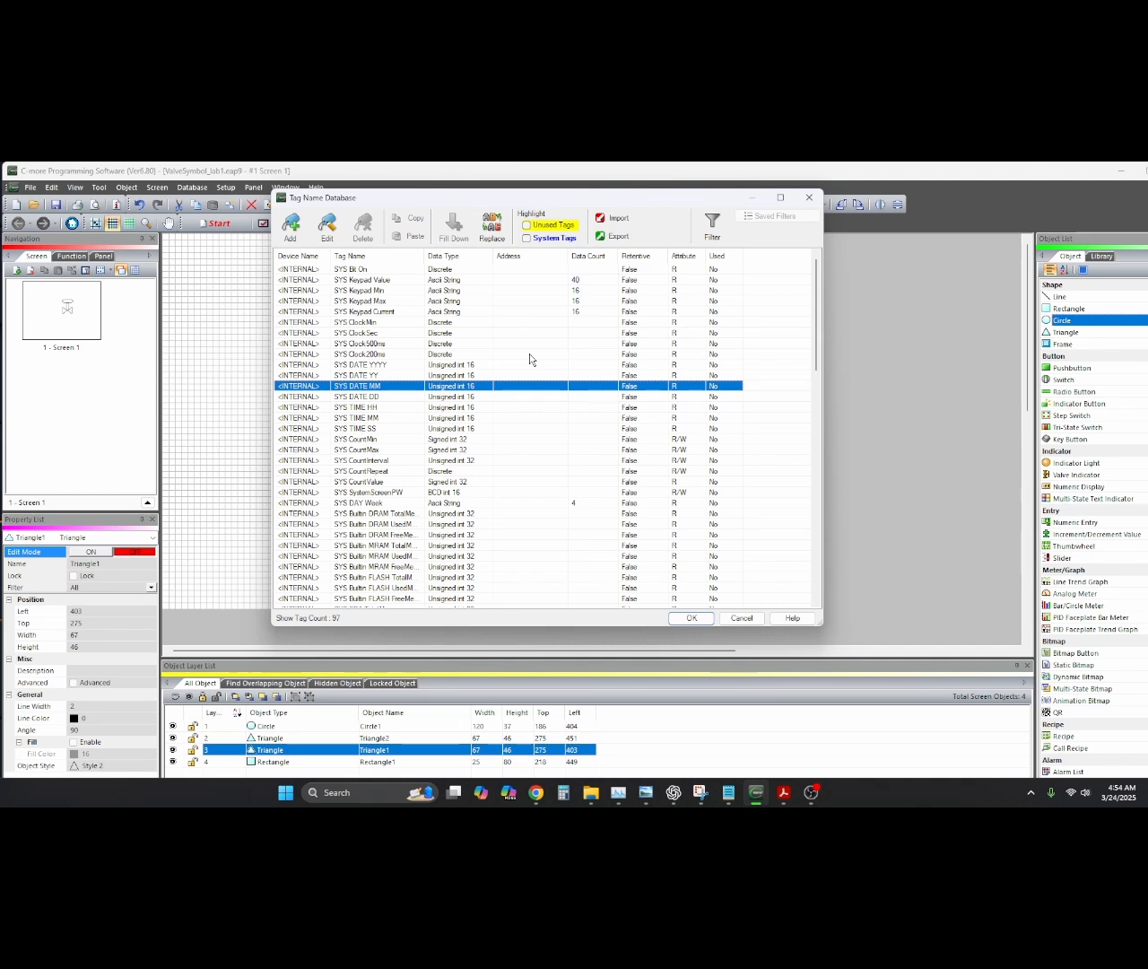
Add a new internal tag named BUTTON_1 and bring up its data type choices
{"action": "left_click", "coordinate": [291, 225]}
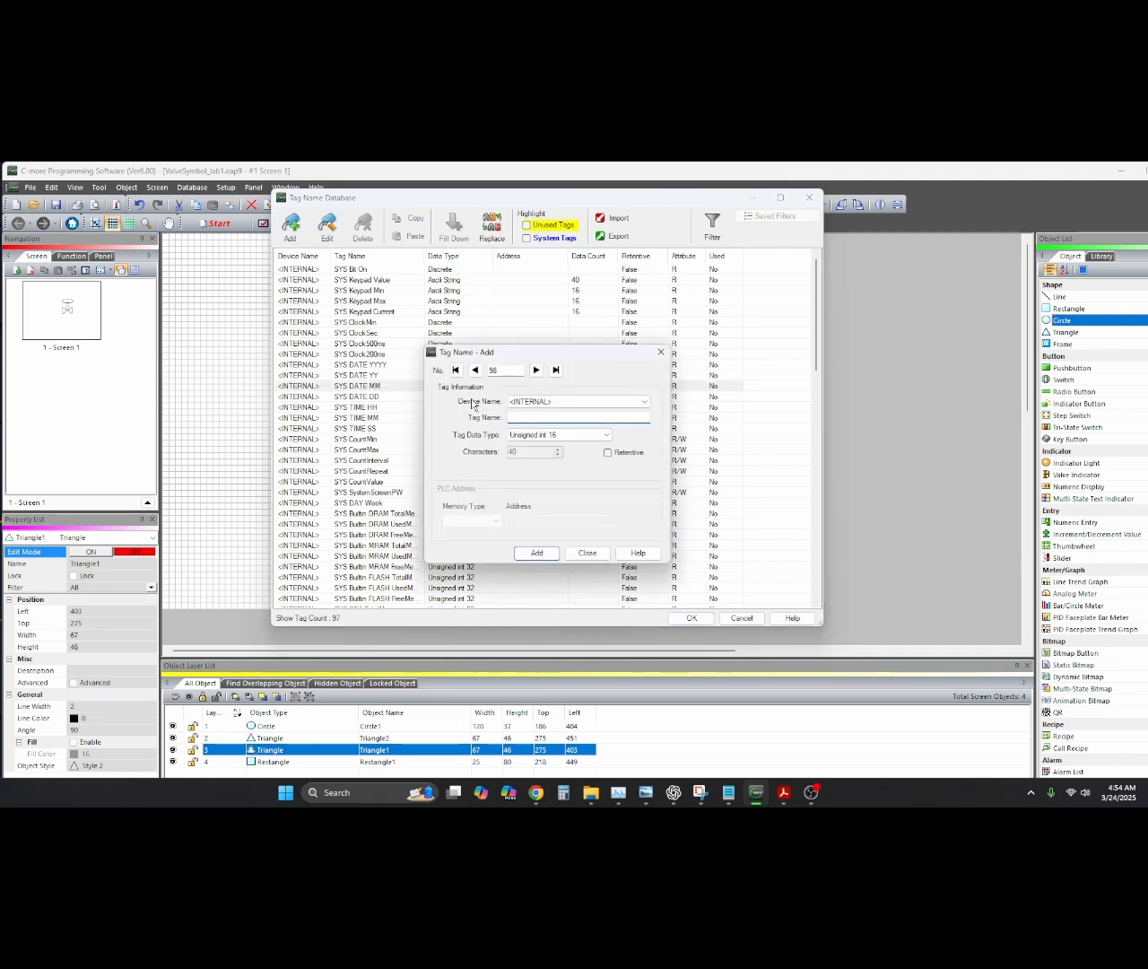
{"action": "type", "text": "BUTTON_1"}
{"action": "left_click", "coordinate": [605, 436]}
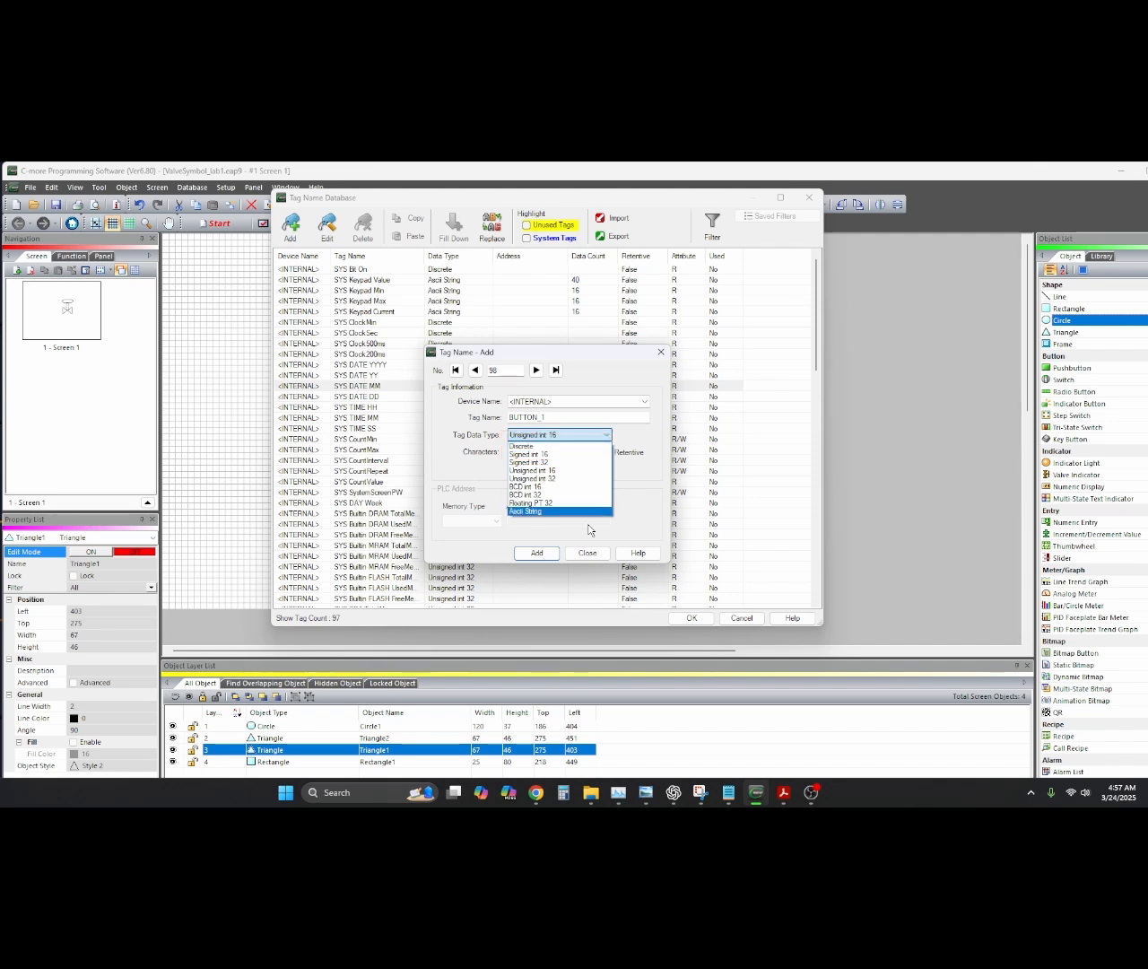
Make BUTTON_1 a Discrete tag, add it to the database, and close the dialog
{"action": "left_click", "coordinate": [546, 446]}
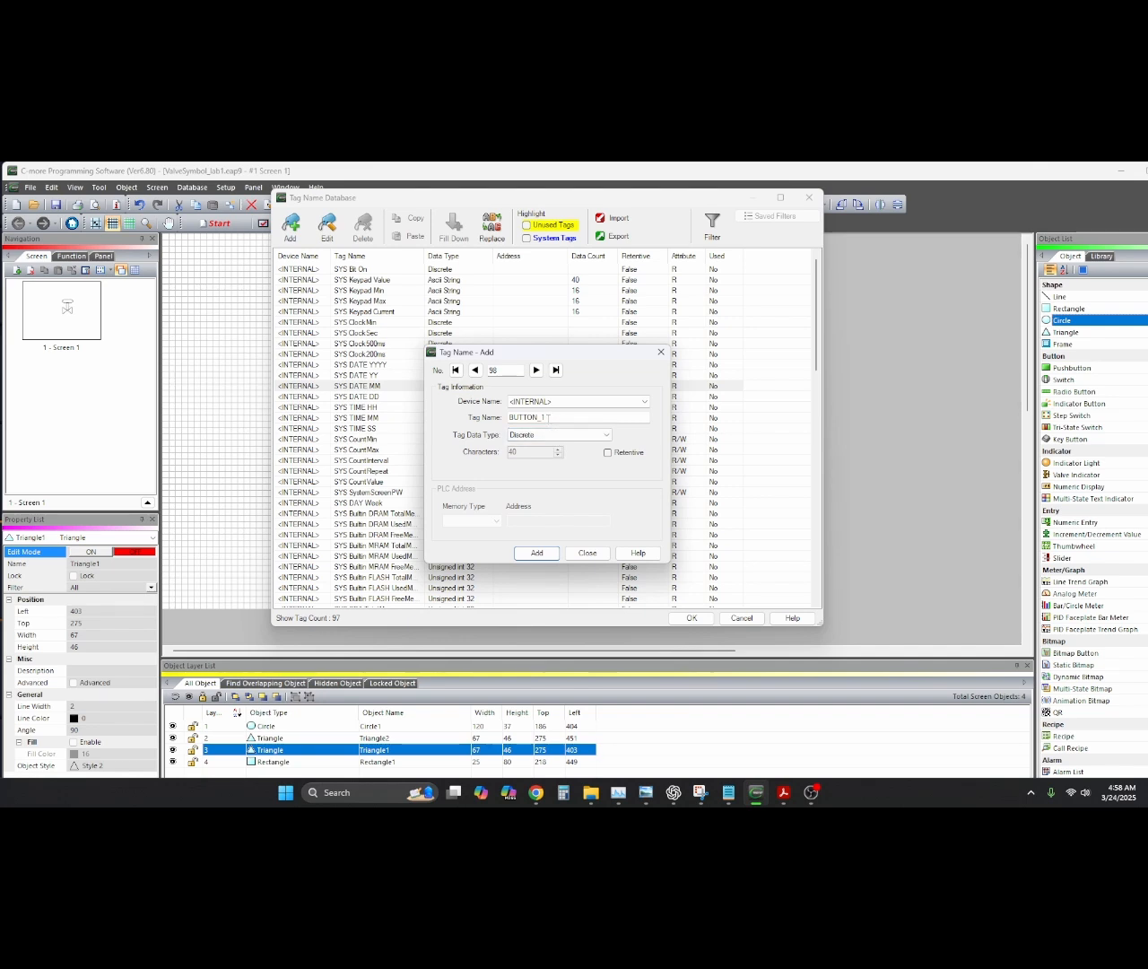
{"action": "key", "text": "BackSpace"}
{"action": "type", "text": "1"}
{"action": "left_click", "coordinate": [539, 555]}
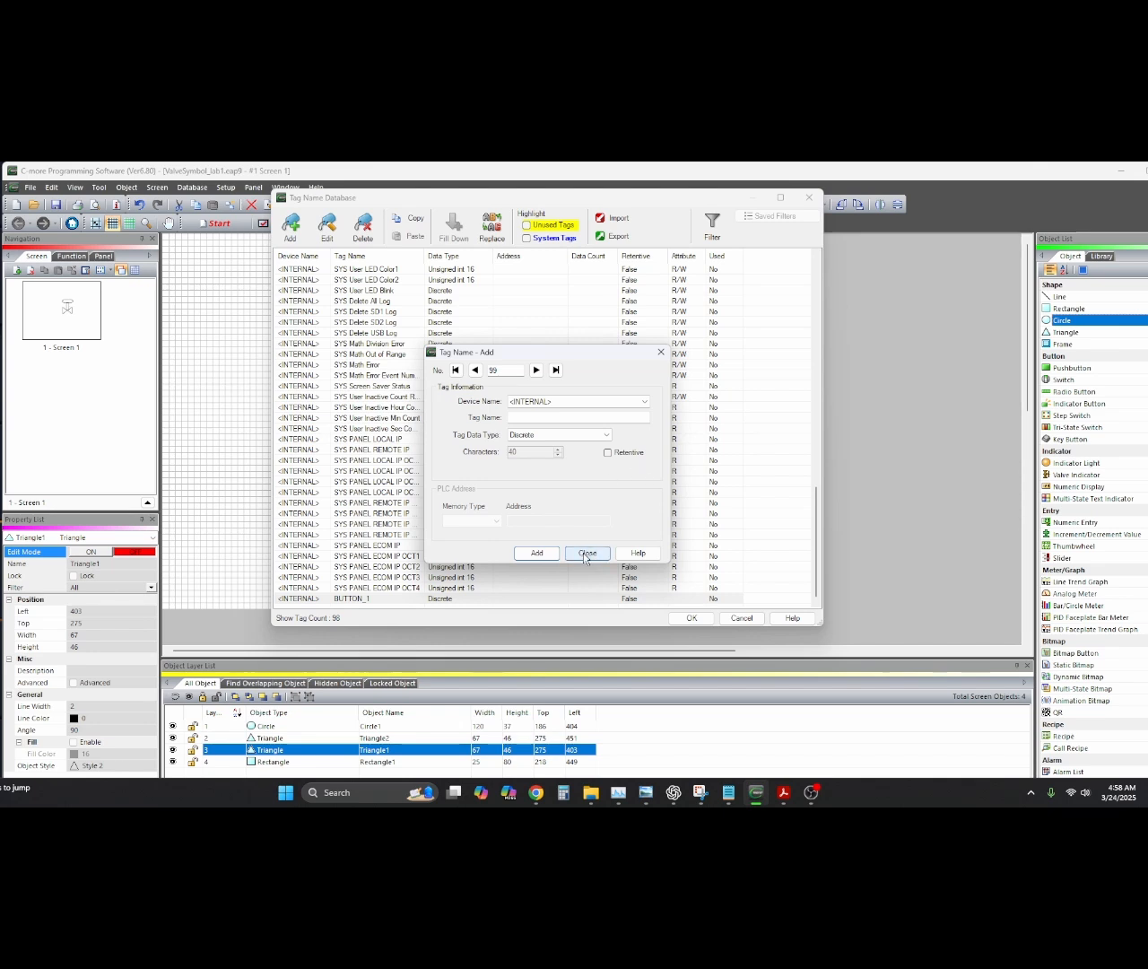
{"action": "left_click", "coordinate": [586, 551]}
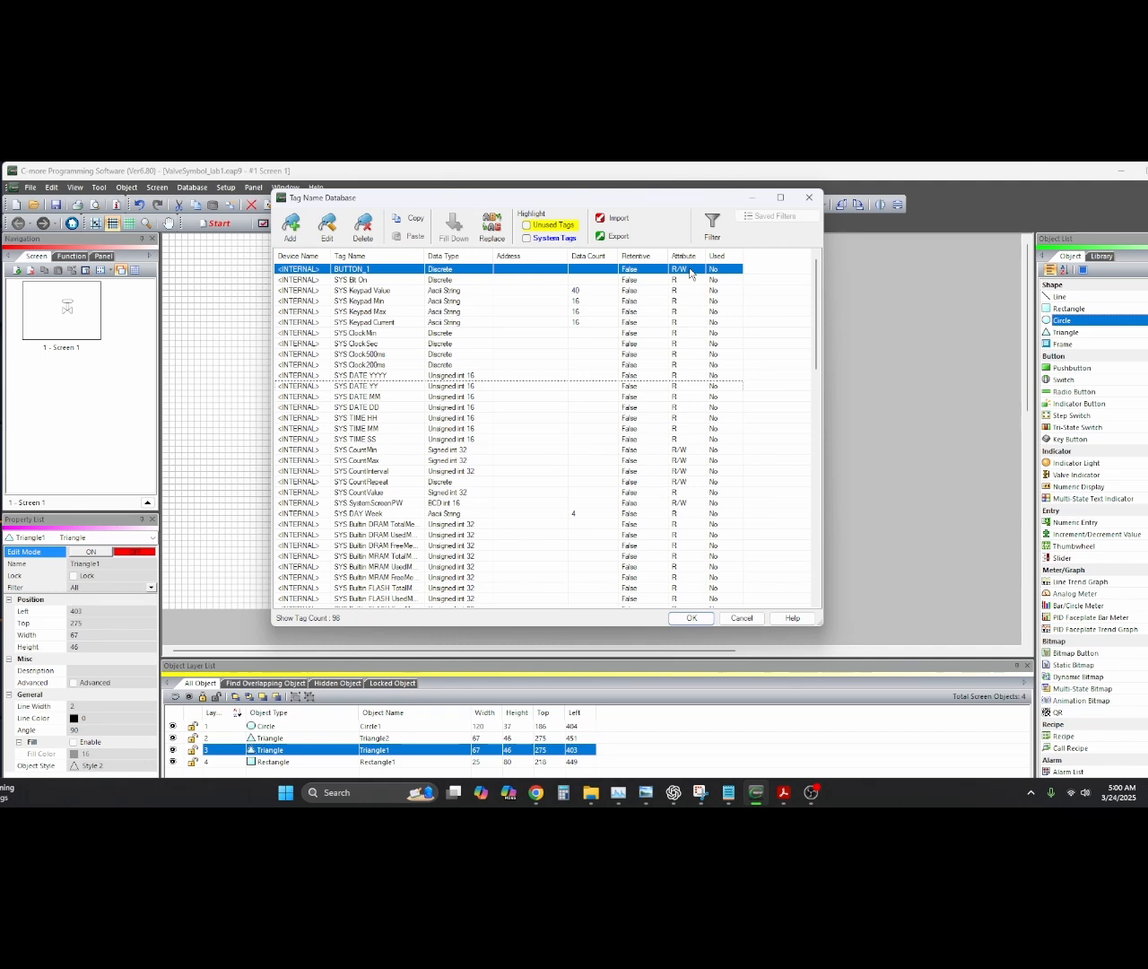
Close the Tag Name Database and save the tag changes
{"action": "left_click", "coordinate": [809, 198]}
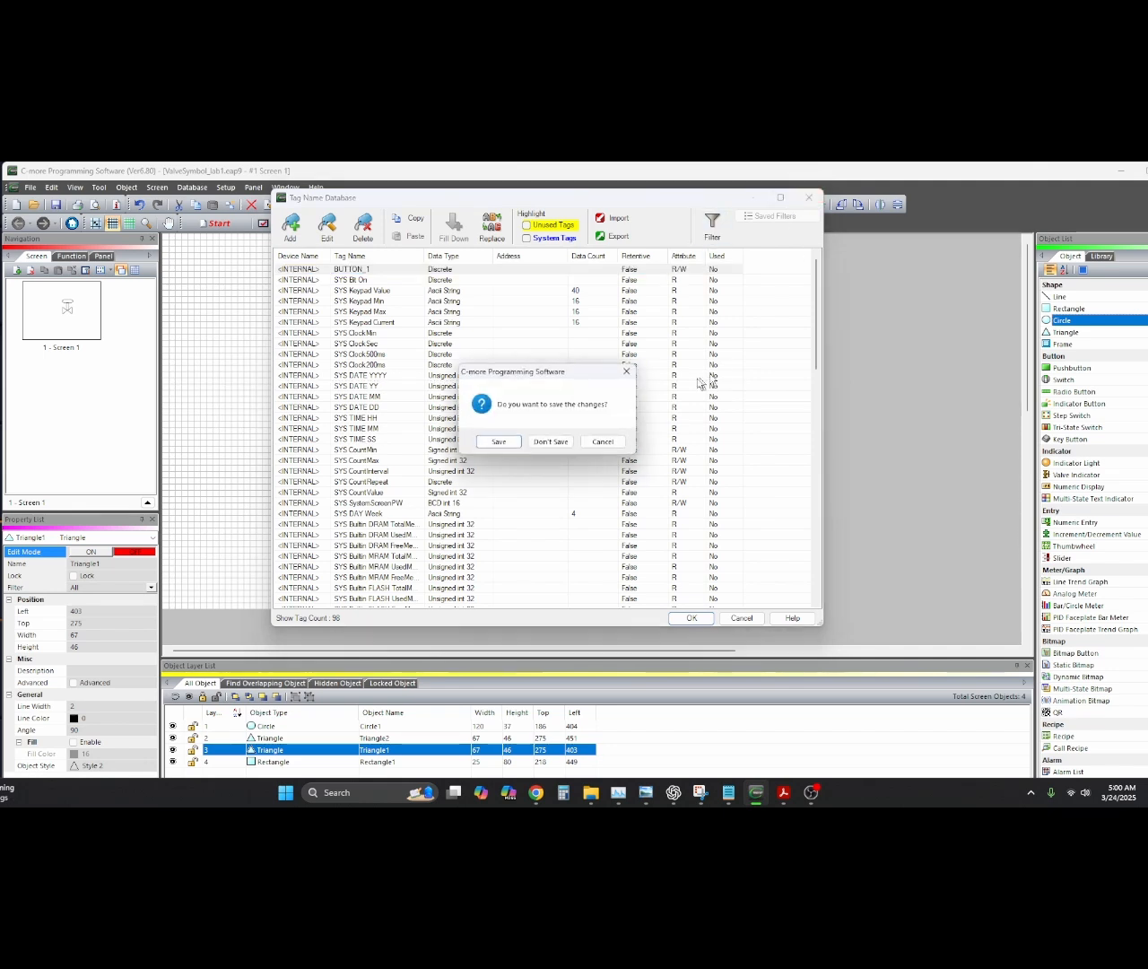
{"action": "left_click", "coordinate": [513, 442]}
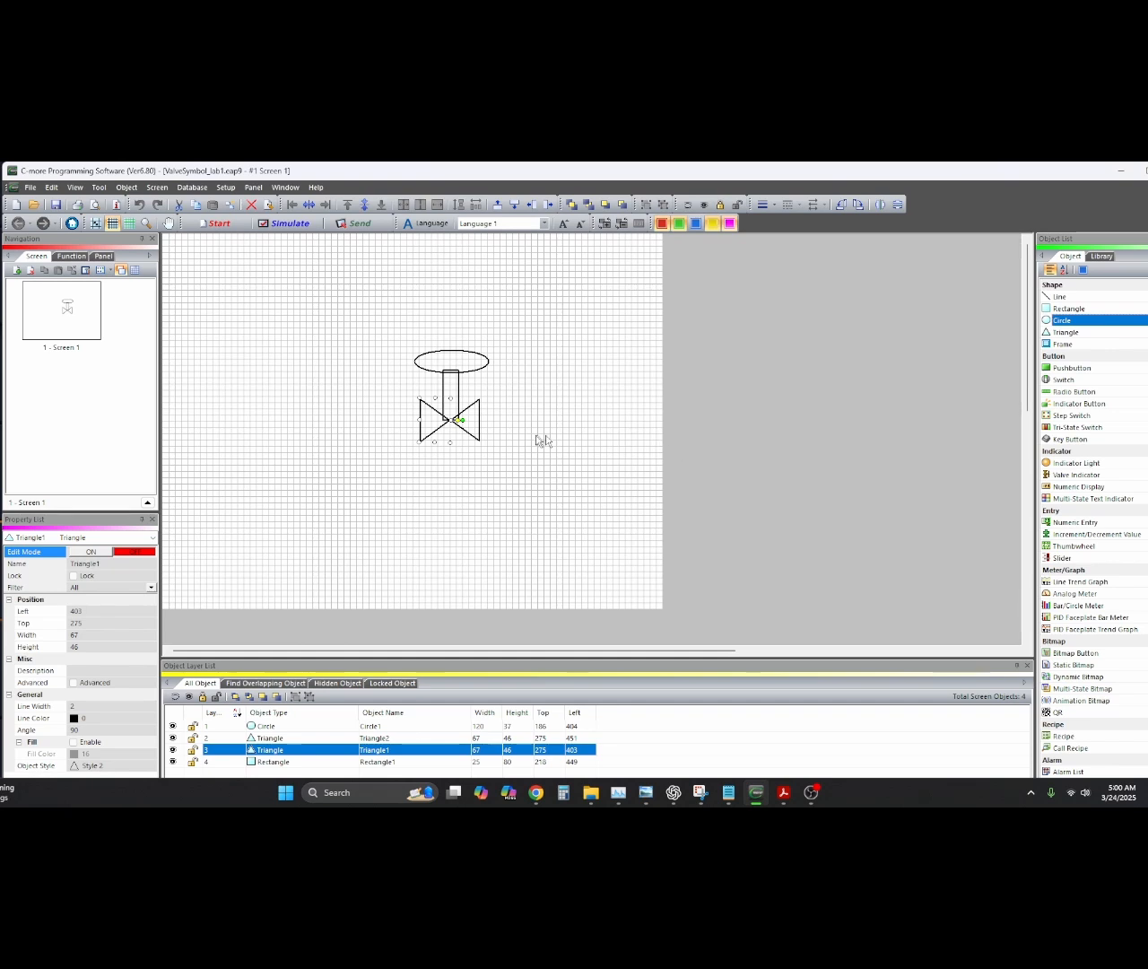
Link the right triangle's fill to BUTTON_1, green when off
{"action": "double_click", "coordinate": [479, 433]}
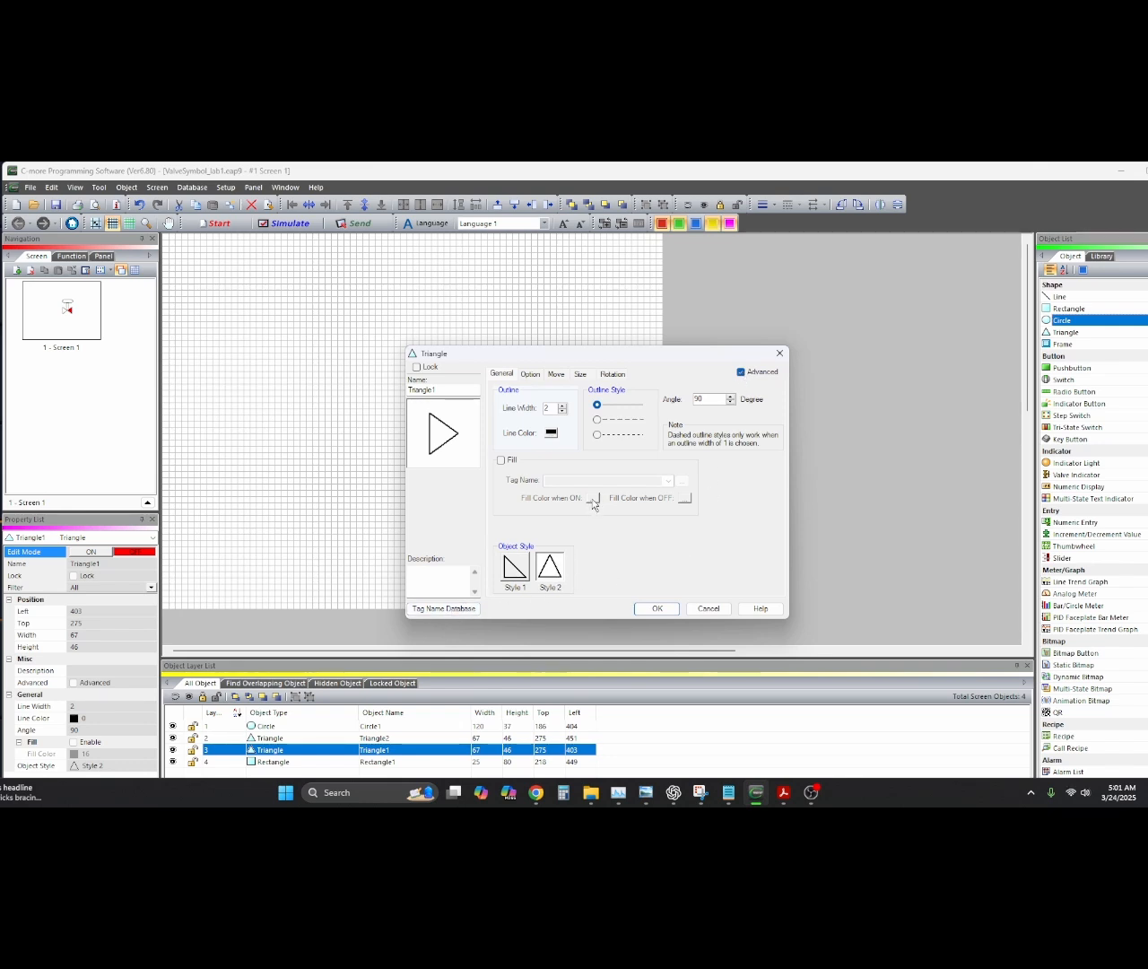
{"action": "left_click", "coordinate": [500, 459]}
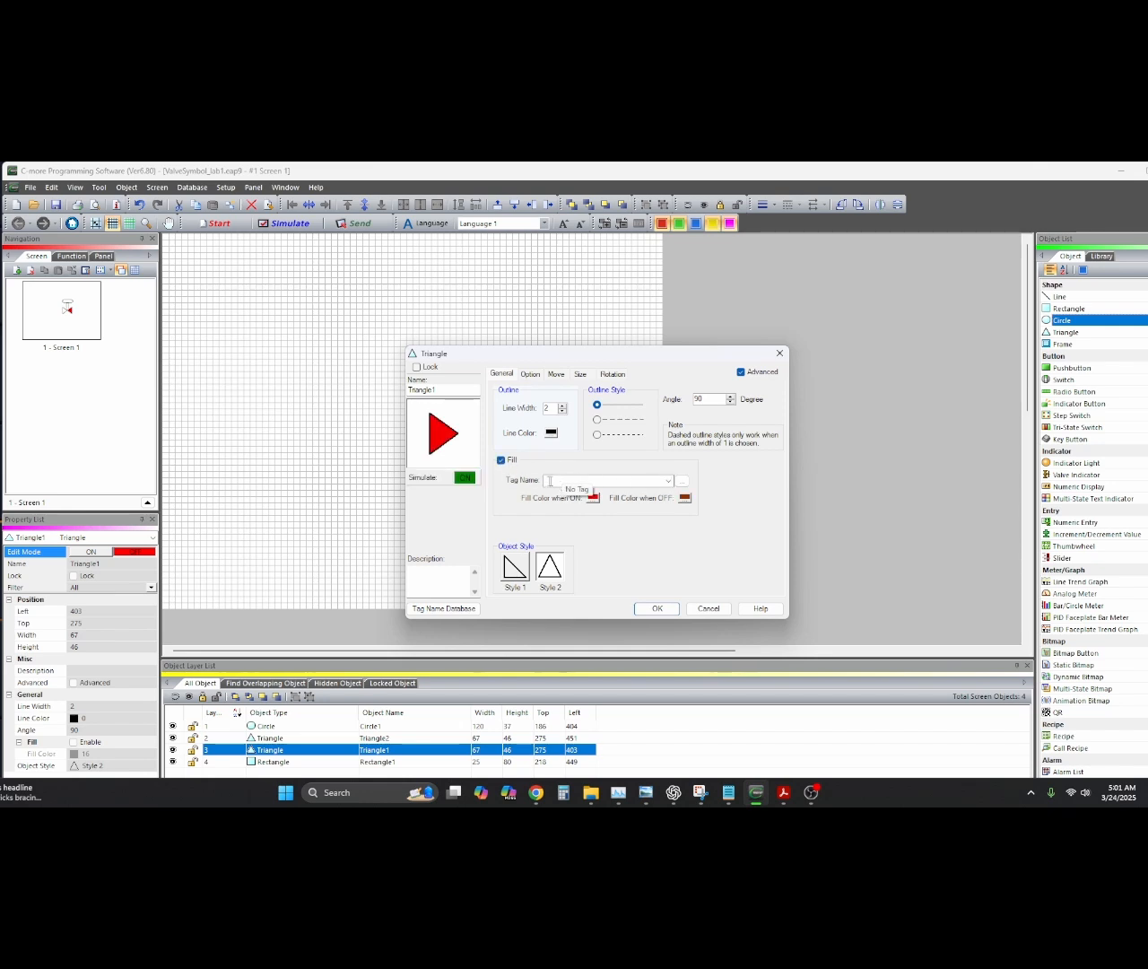
{"action": "left_click", "coordinate": [668, 481]}
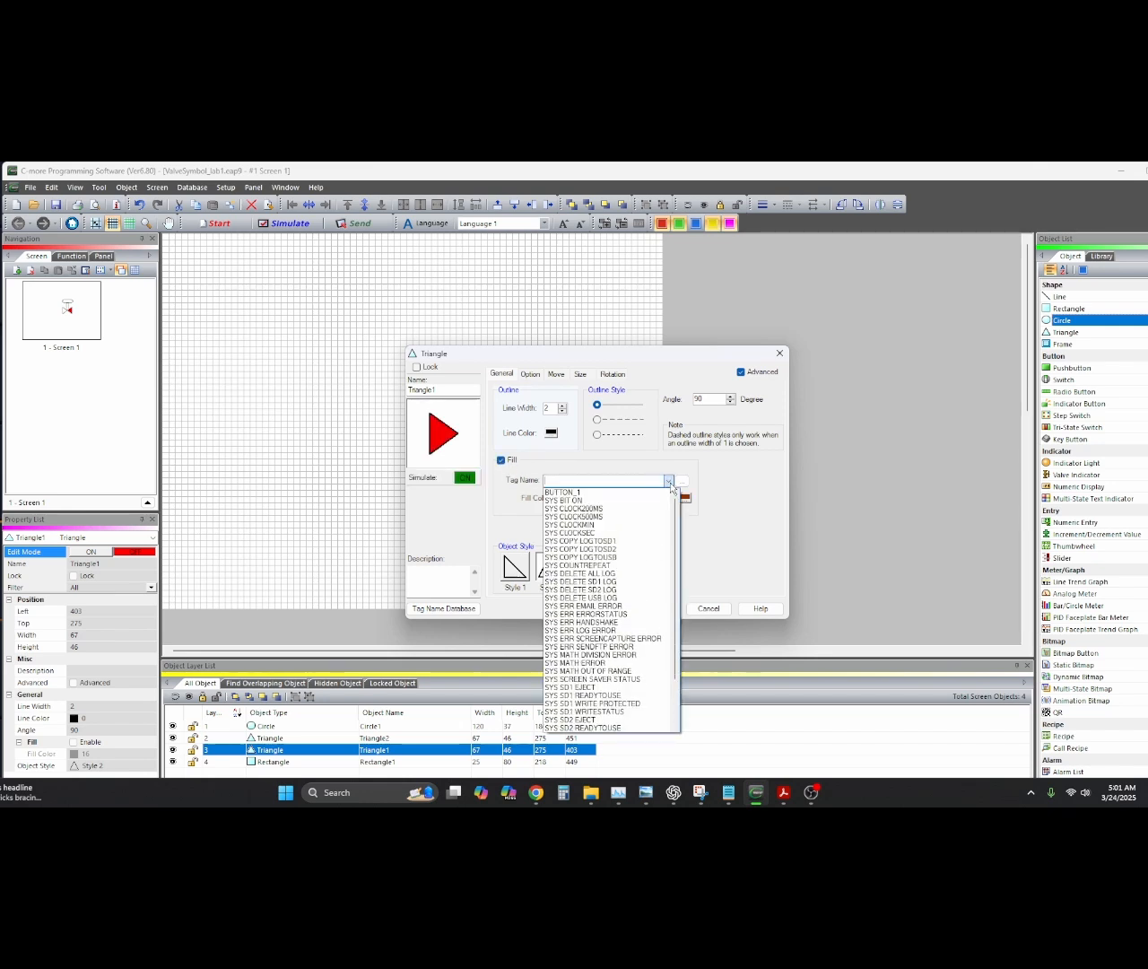
{"action": "left_click", "coordinate": [603, 493]}
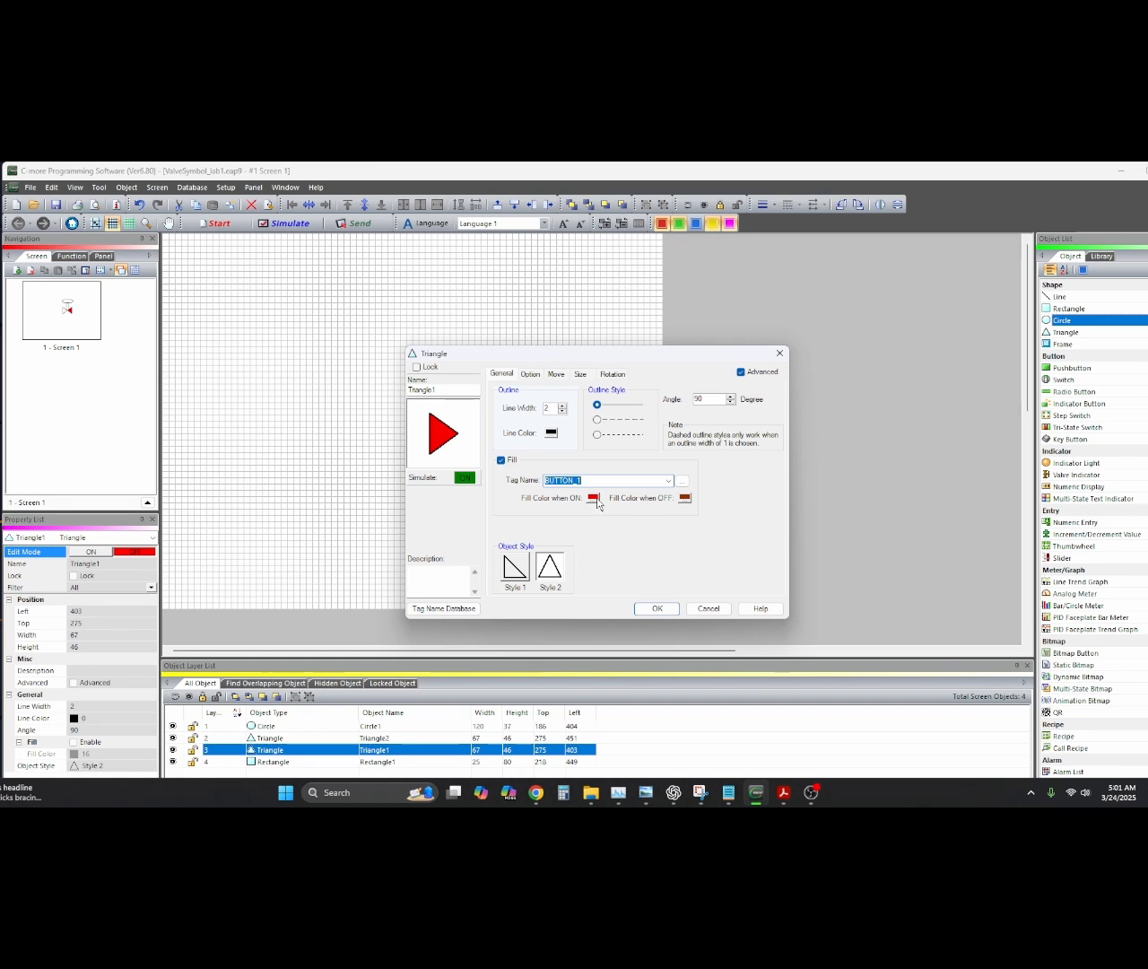
{"action": "left_click", "coordinate": [686, 498]}
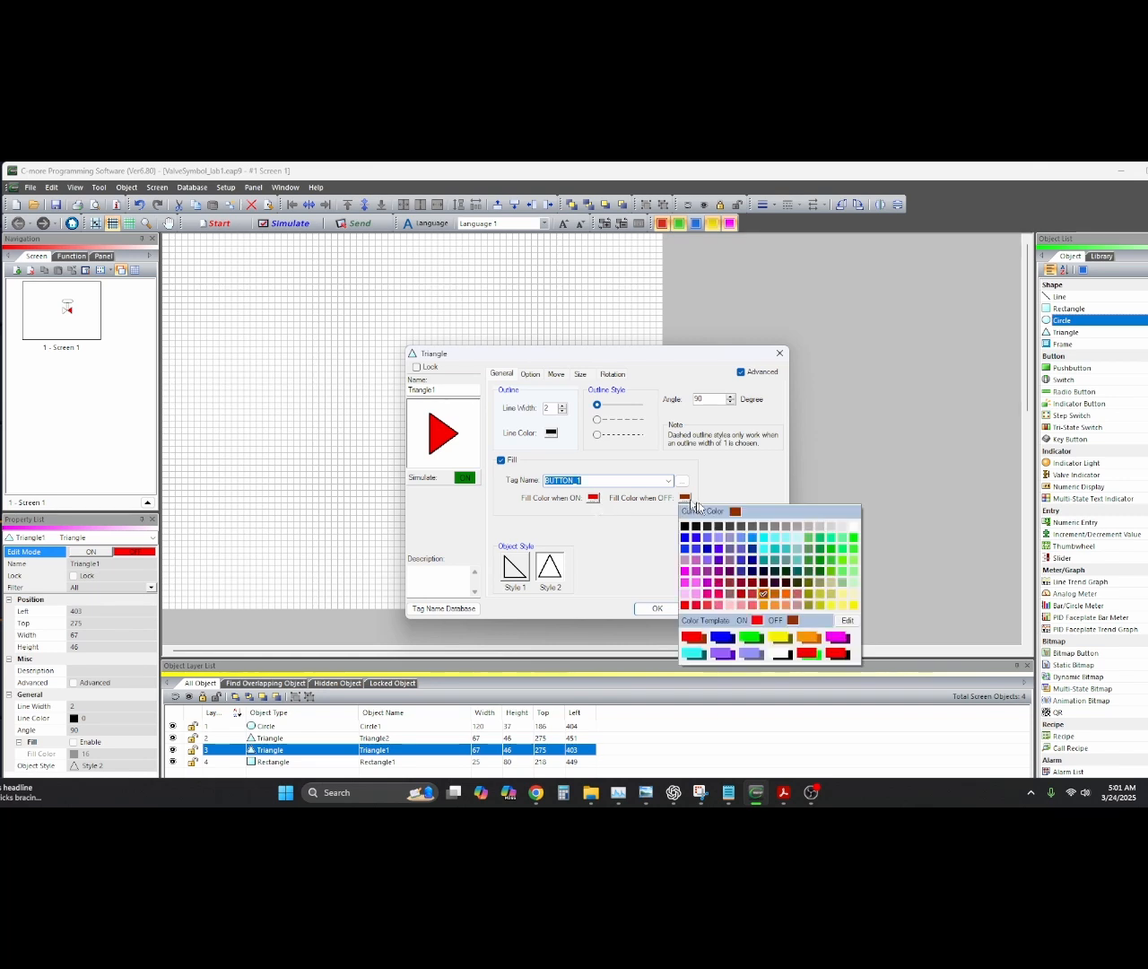
{"action": "left_click", "coordinate": [852, 539]}
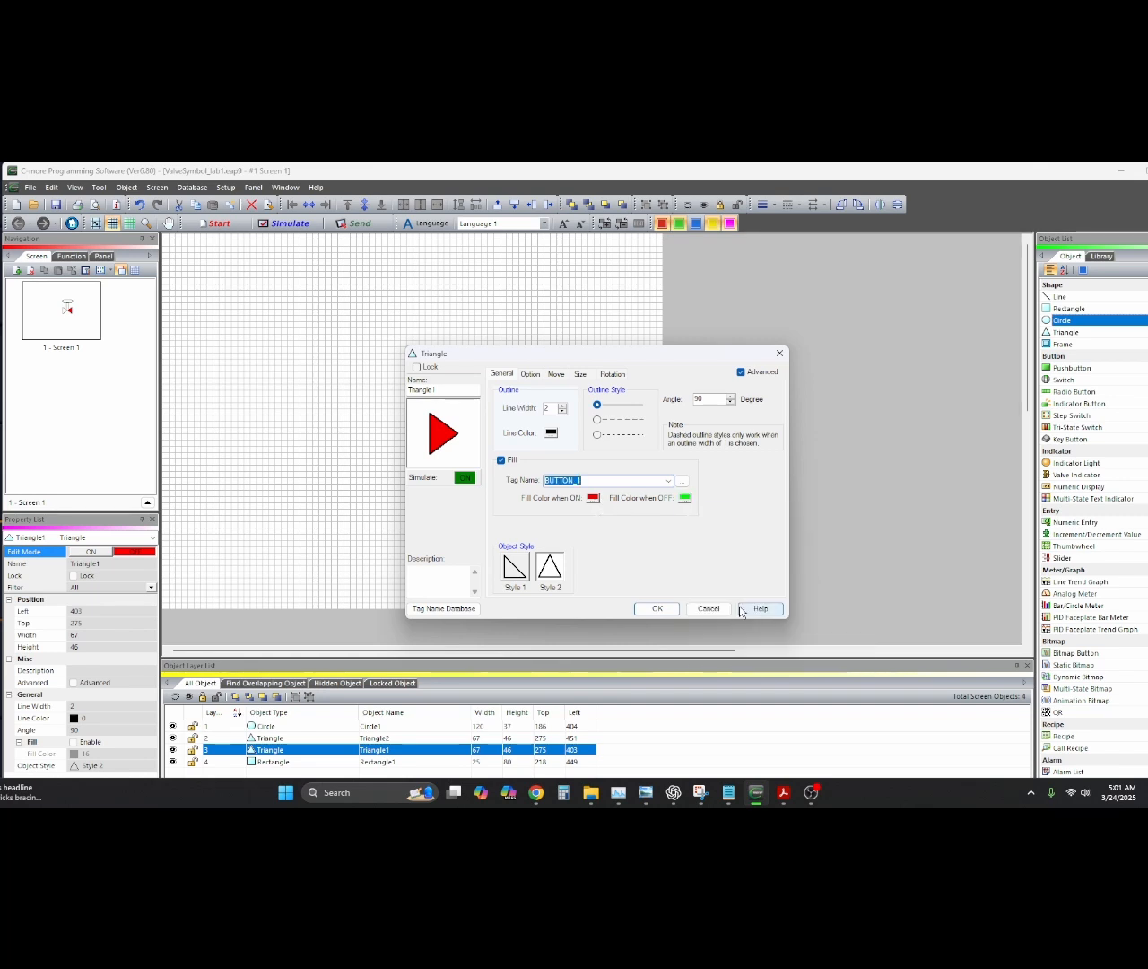
{"action": "left_click", "coordinate": [666, 611]}
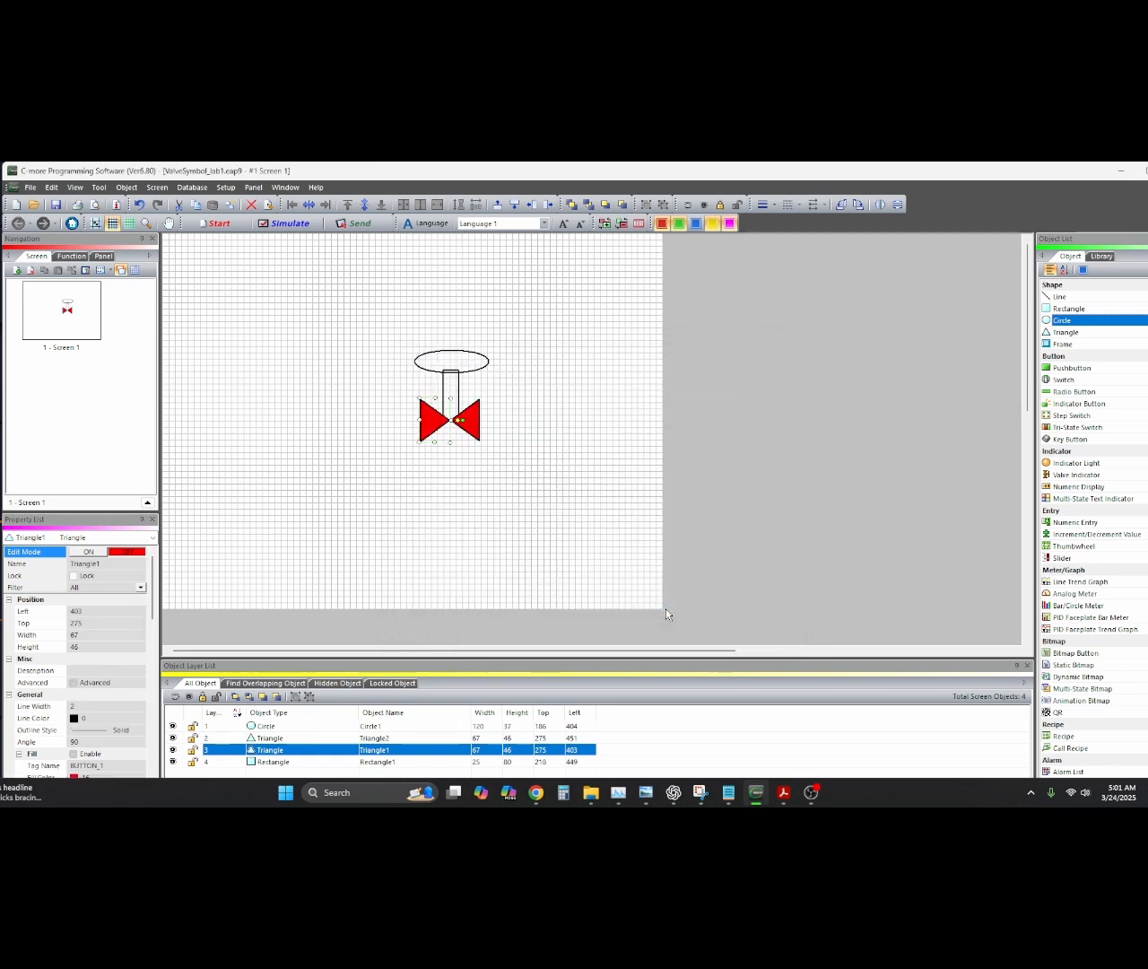
Give the second triangle the same BUTTON_1 fill, red when on and green when off
{"action": "double_click", "coordinate": [468, 419]}
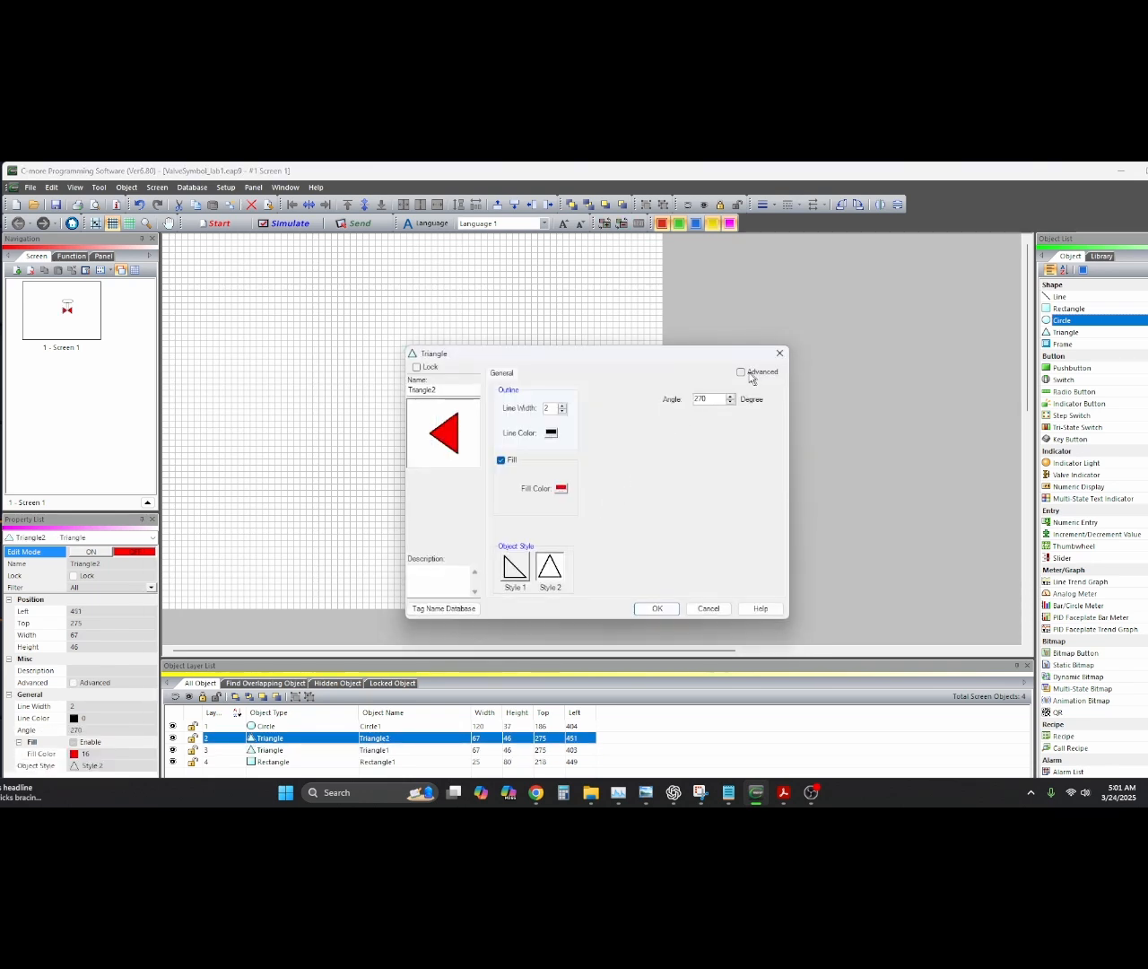
{"action": "left_click", "coordinate": [740, 372]}
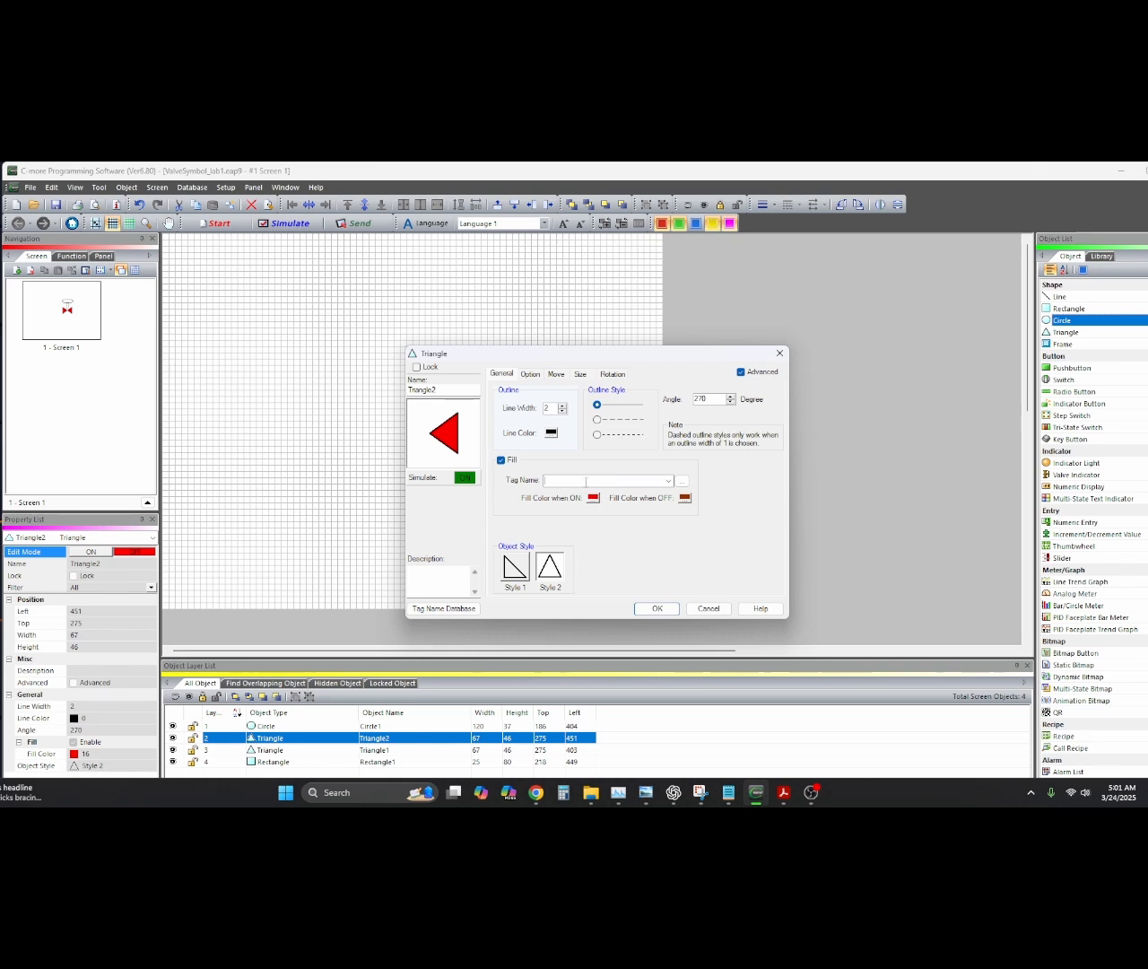
{"action": "left_click", "coordinate": [668, 480]}
{"action": "left_click", "coordinate": [585, 496]}
{"action": "left_click", "coordinate": [686, 498]}
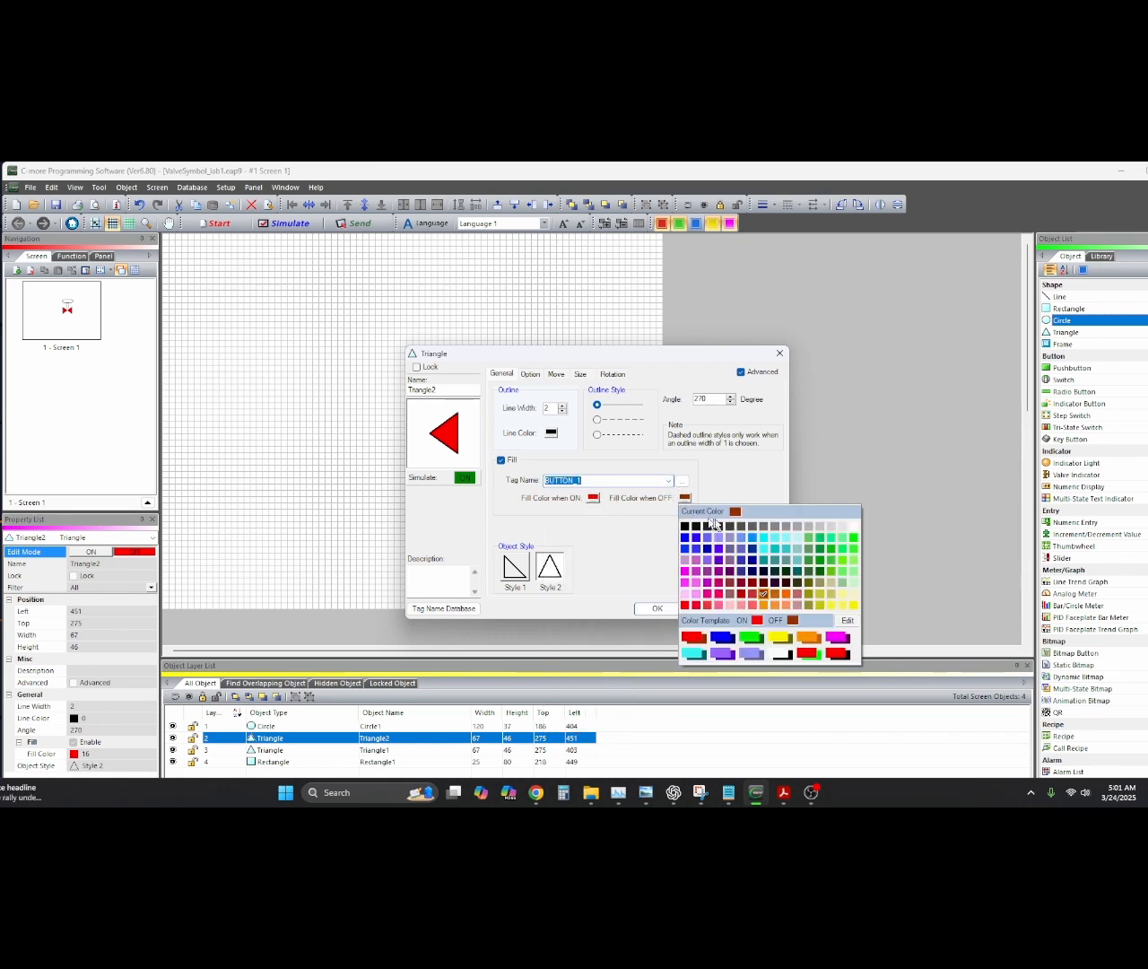
{"action": "left_click", "coordinate": [851, 539]}
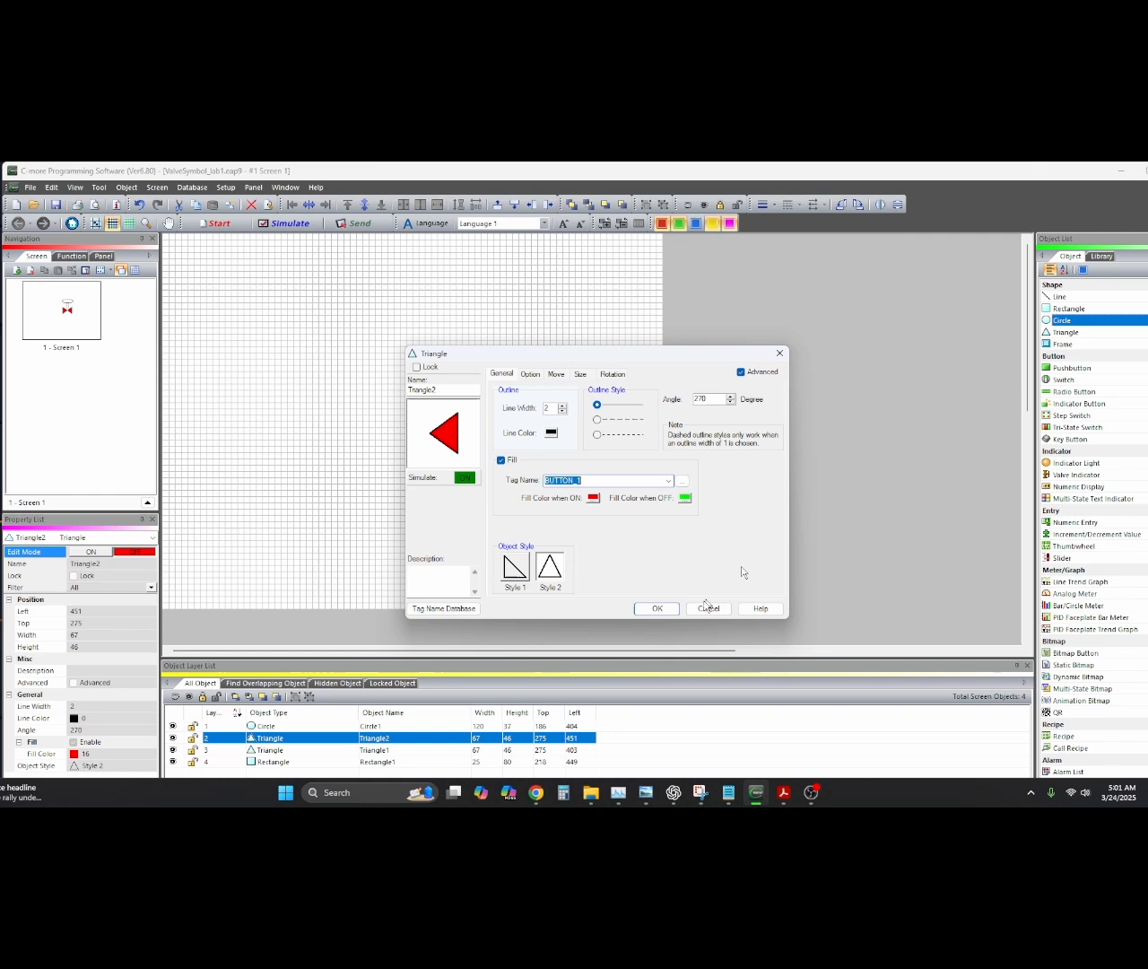
{"action": "left_click", "coordinate": [659, 609]}
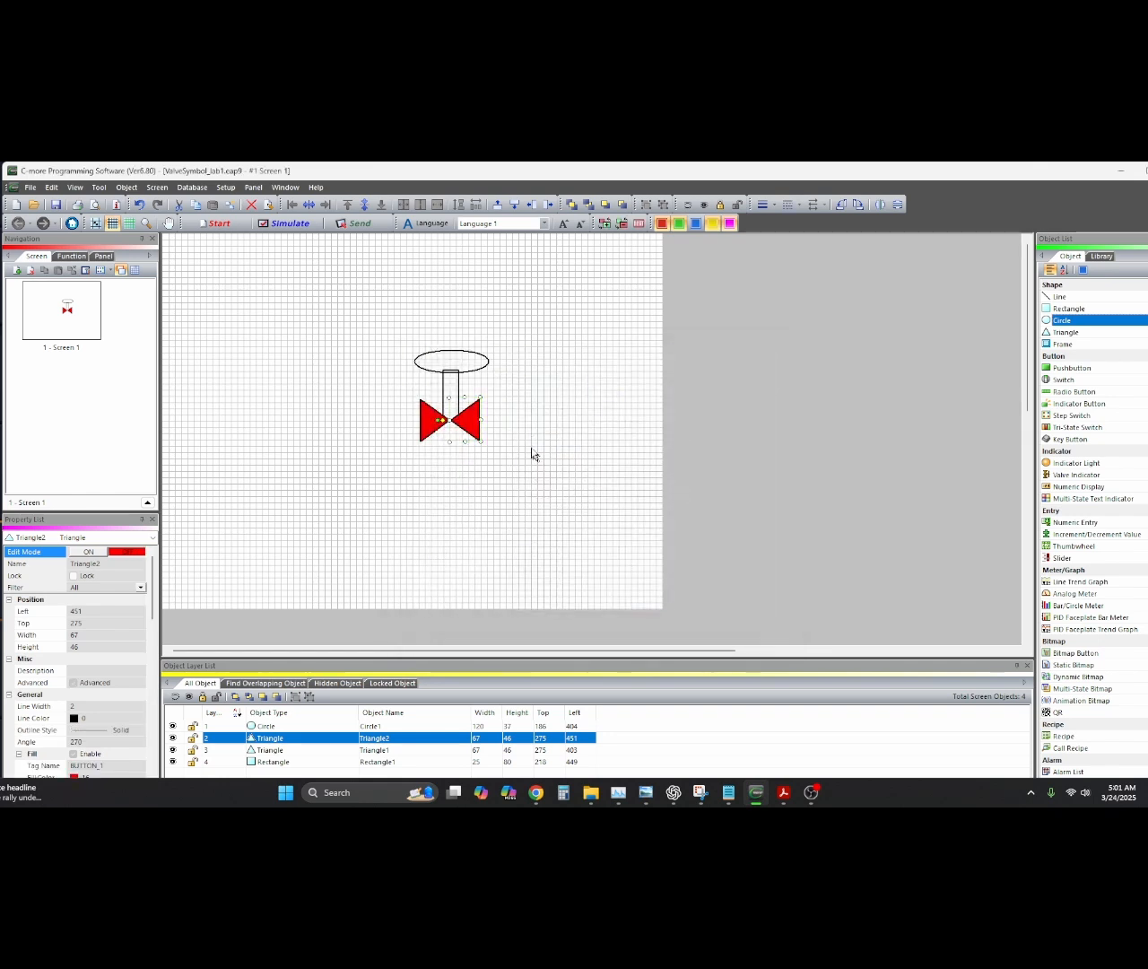
{"action": "left_click", "coordinate": [453, 390]}
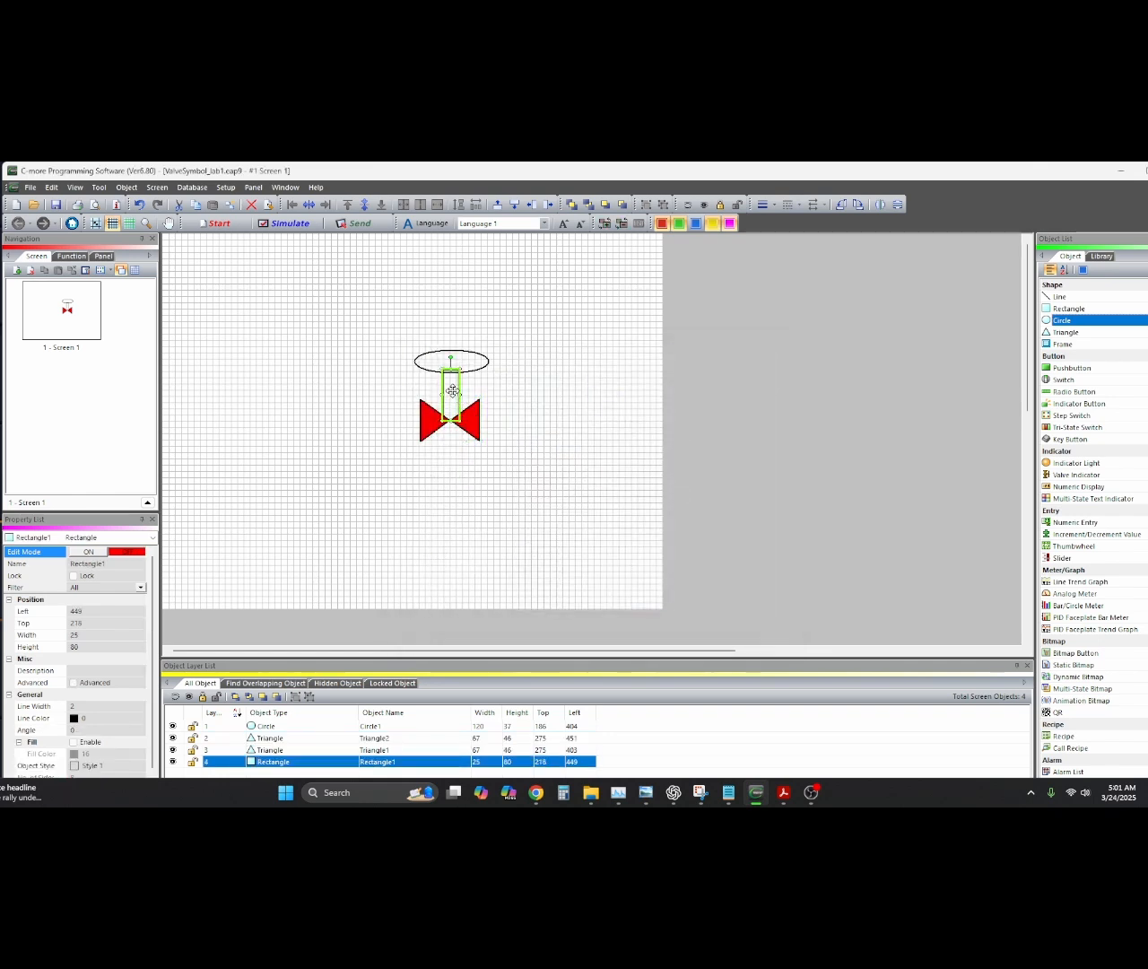
Link the stem rectangle's Advanced fill to BUTTON_1, green when off
{"action": "double_click", "coordinate": [452, 390]}
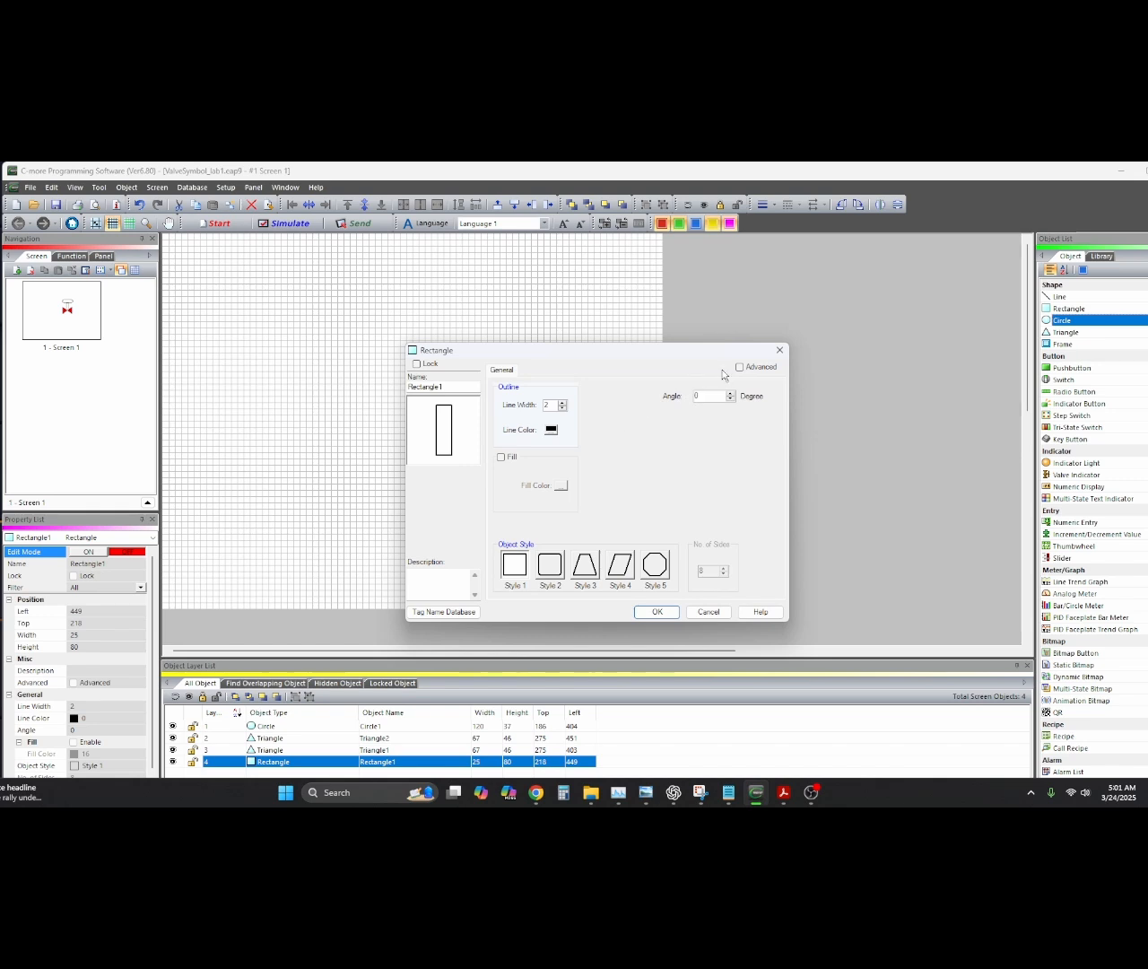
{"action": "left_click", "coordinate": [740, 368]}
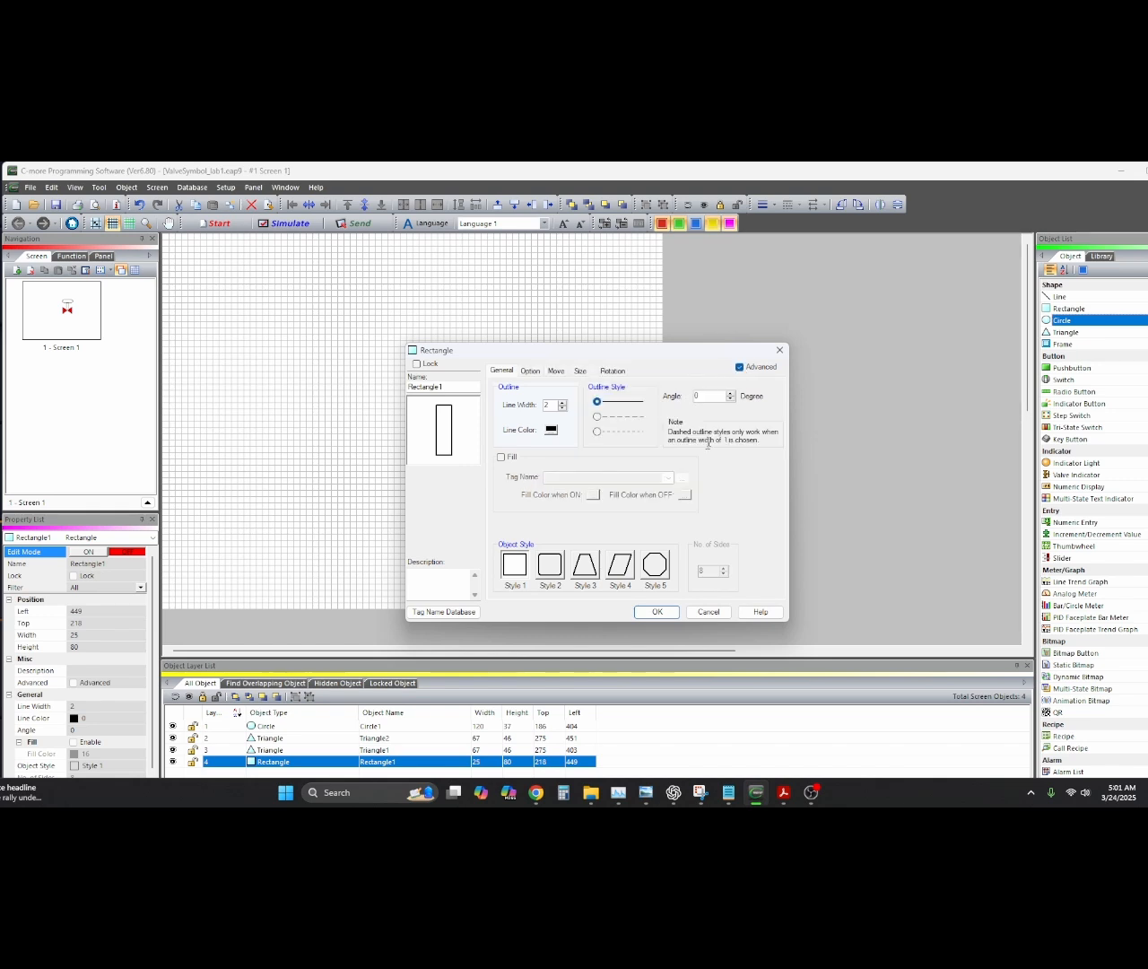
{"action": "left_click", "coordinate": [502, 457]}
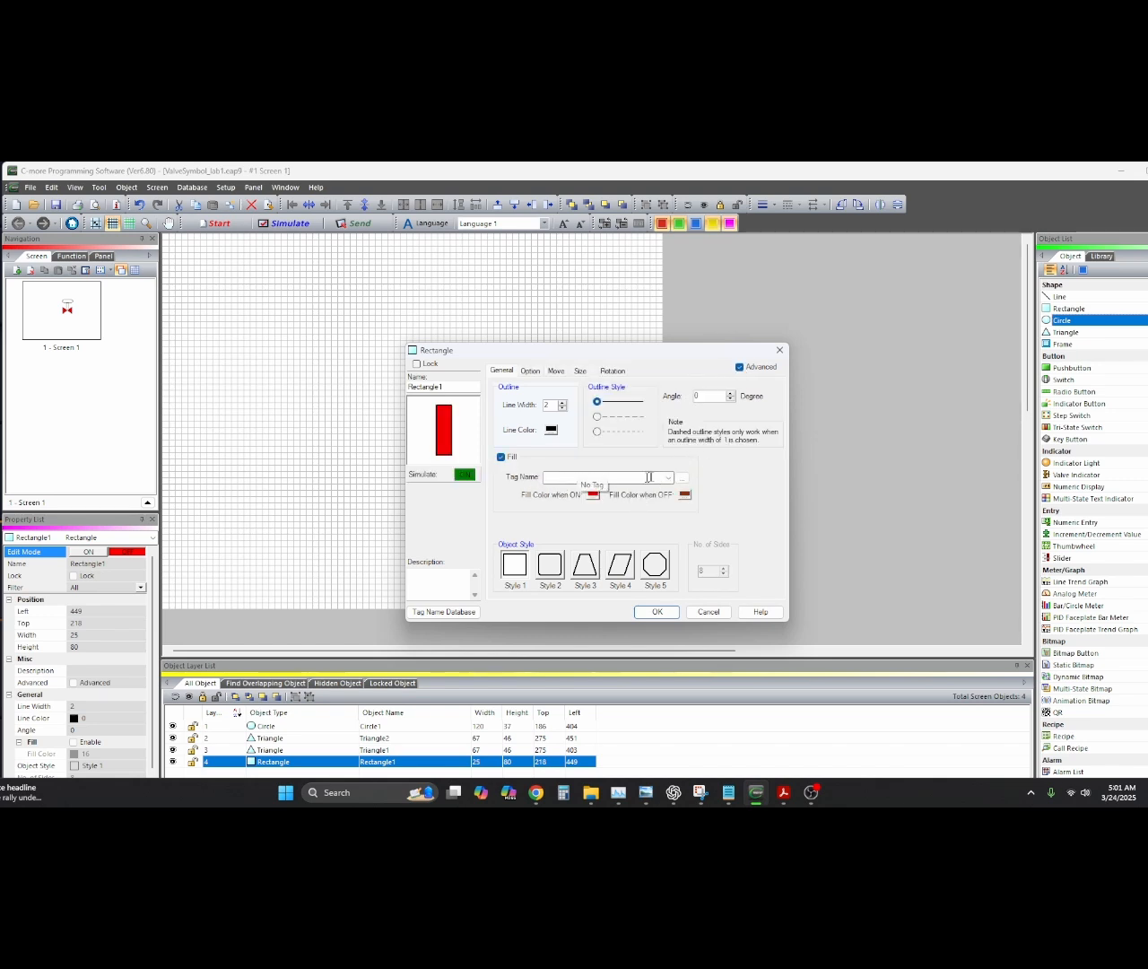
{"action": "left_click", "coordinate": [667, 477]}
{"action": "left_click", "coordinate": [619, 491]}
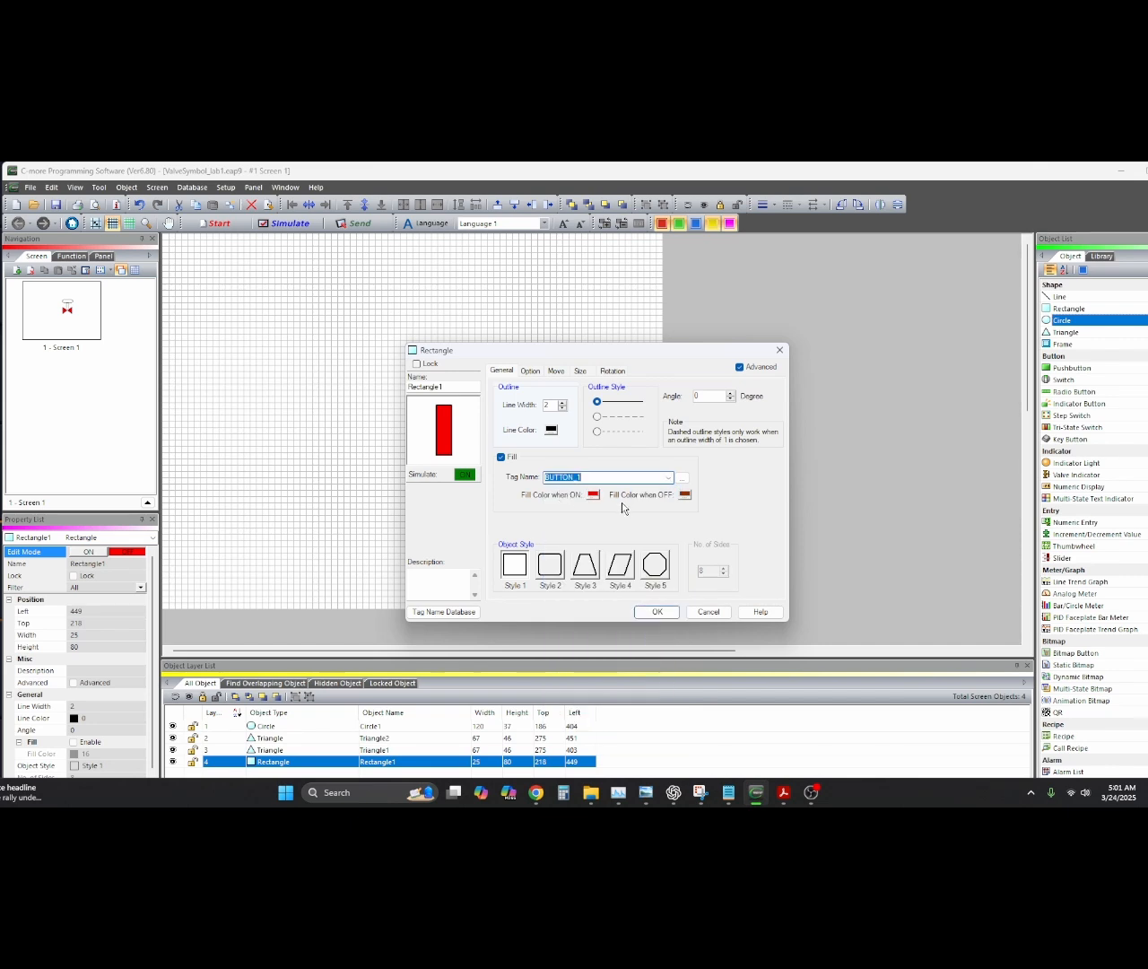
{"action": "left_click", "coordinate": [685, 494]}
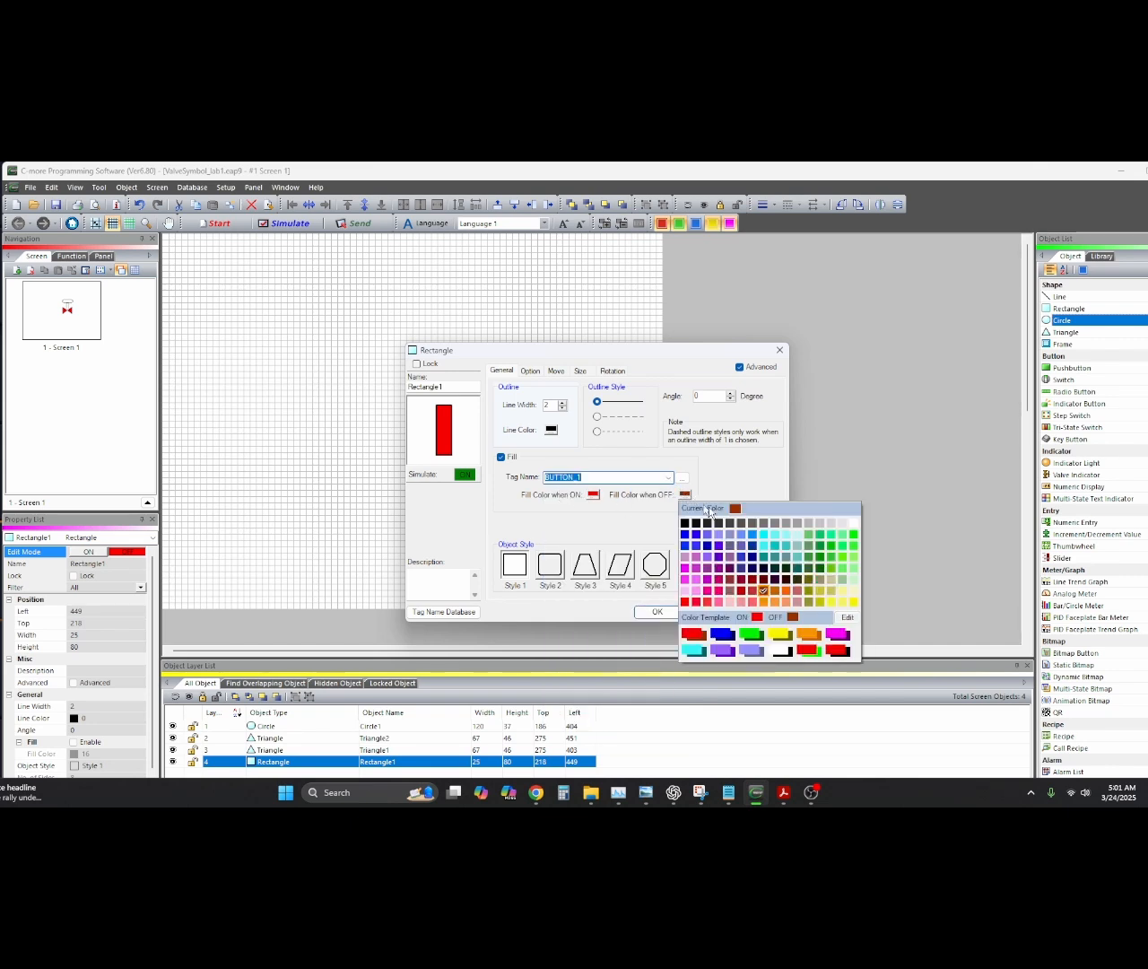
{"action": "left_click", "coordinate": [852, 536]}
{"action": "left_click", "coordinate": [657, 611]}
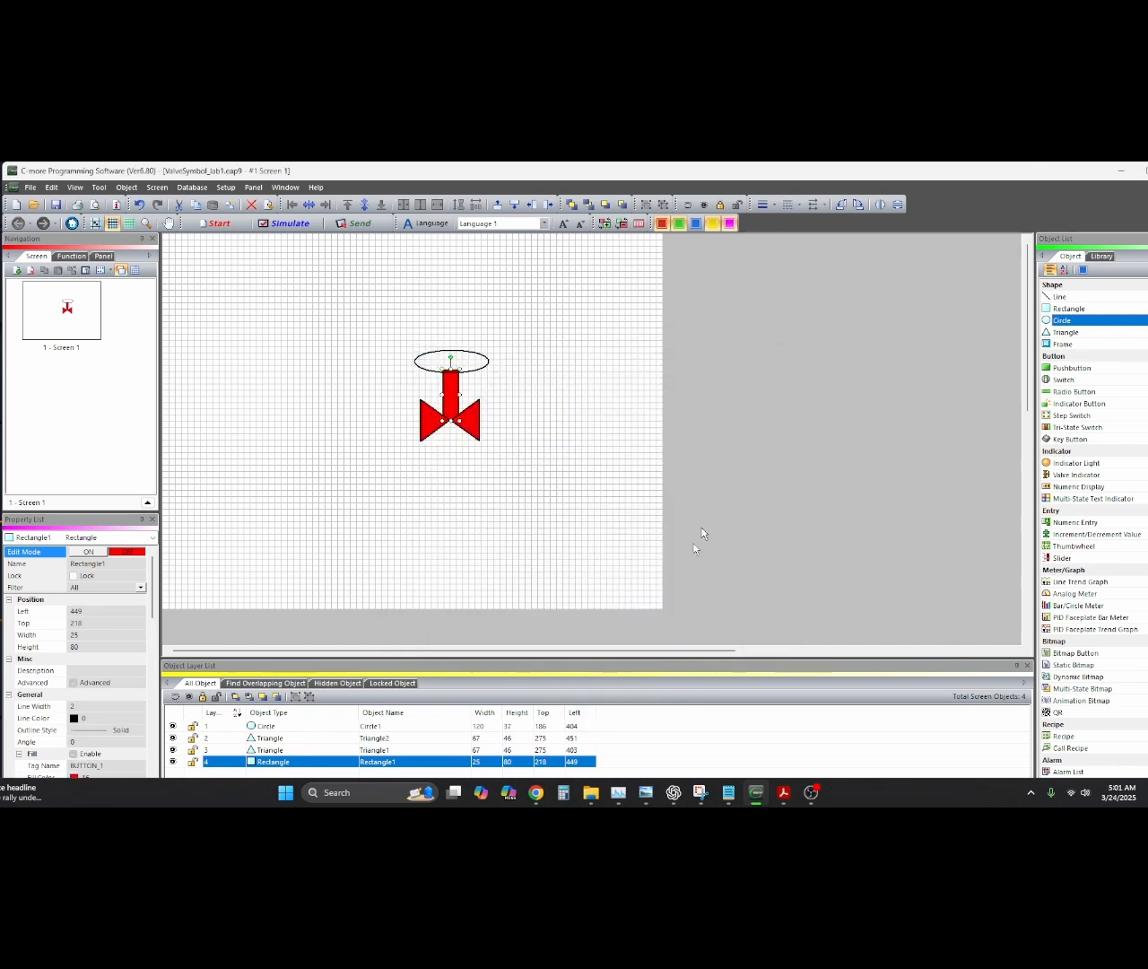
{"action": "left_click", "coordinate": [481, 360]}
Link the top ellipse's Advanced fill to BUTTON_1, green when off
{"action": "double_click", "coordinate": [480, 359]}
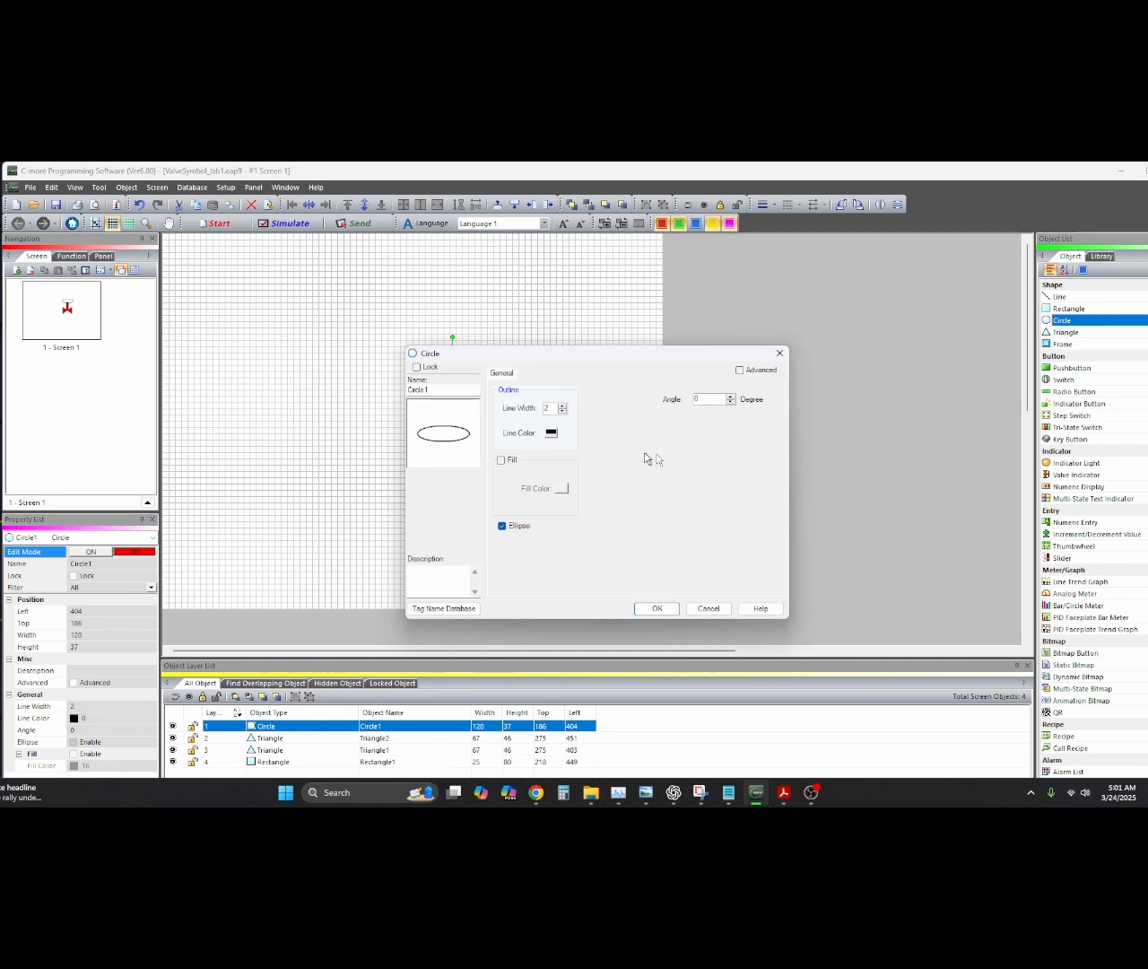
{"action": "left_click", "coordinate": [740, 370]}
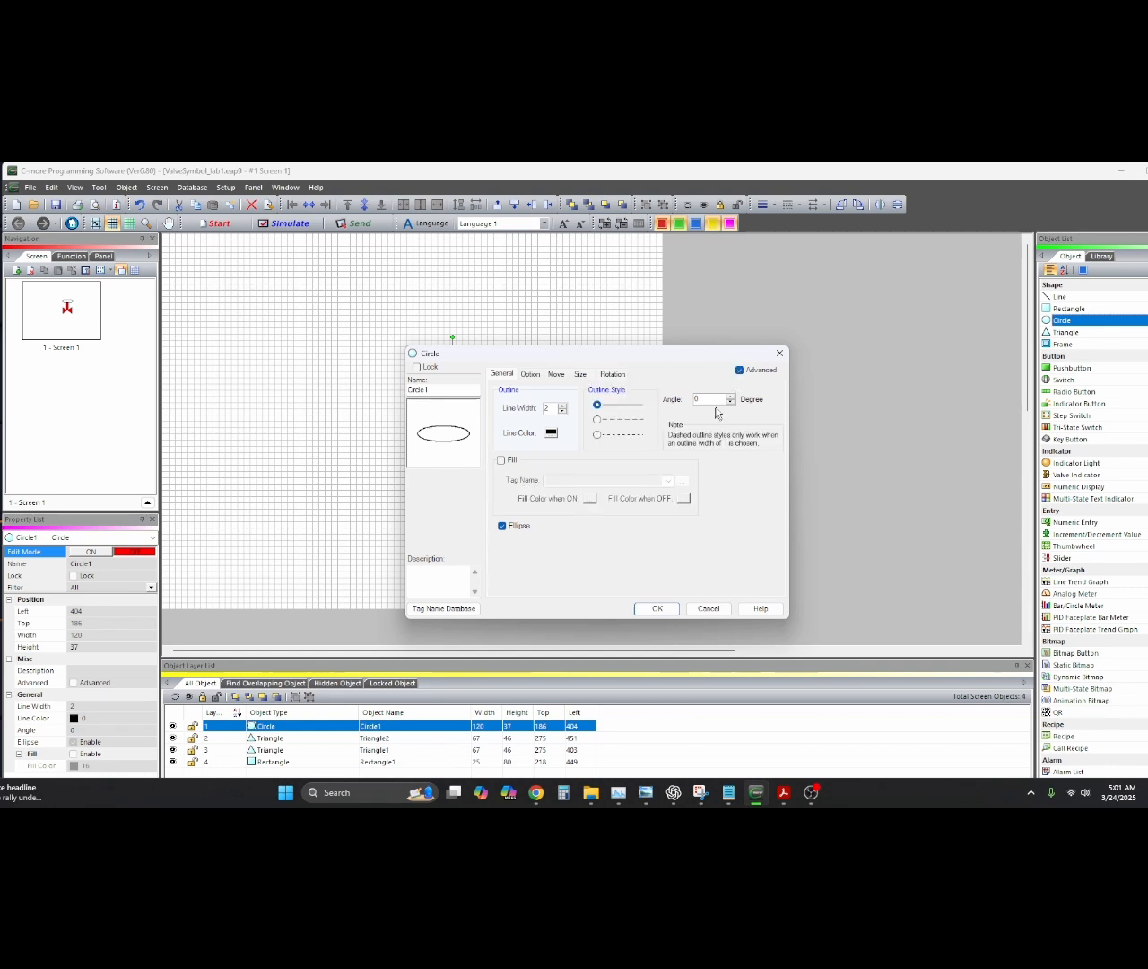
{"action": "left_click", "coordinate": [501, 460]}
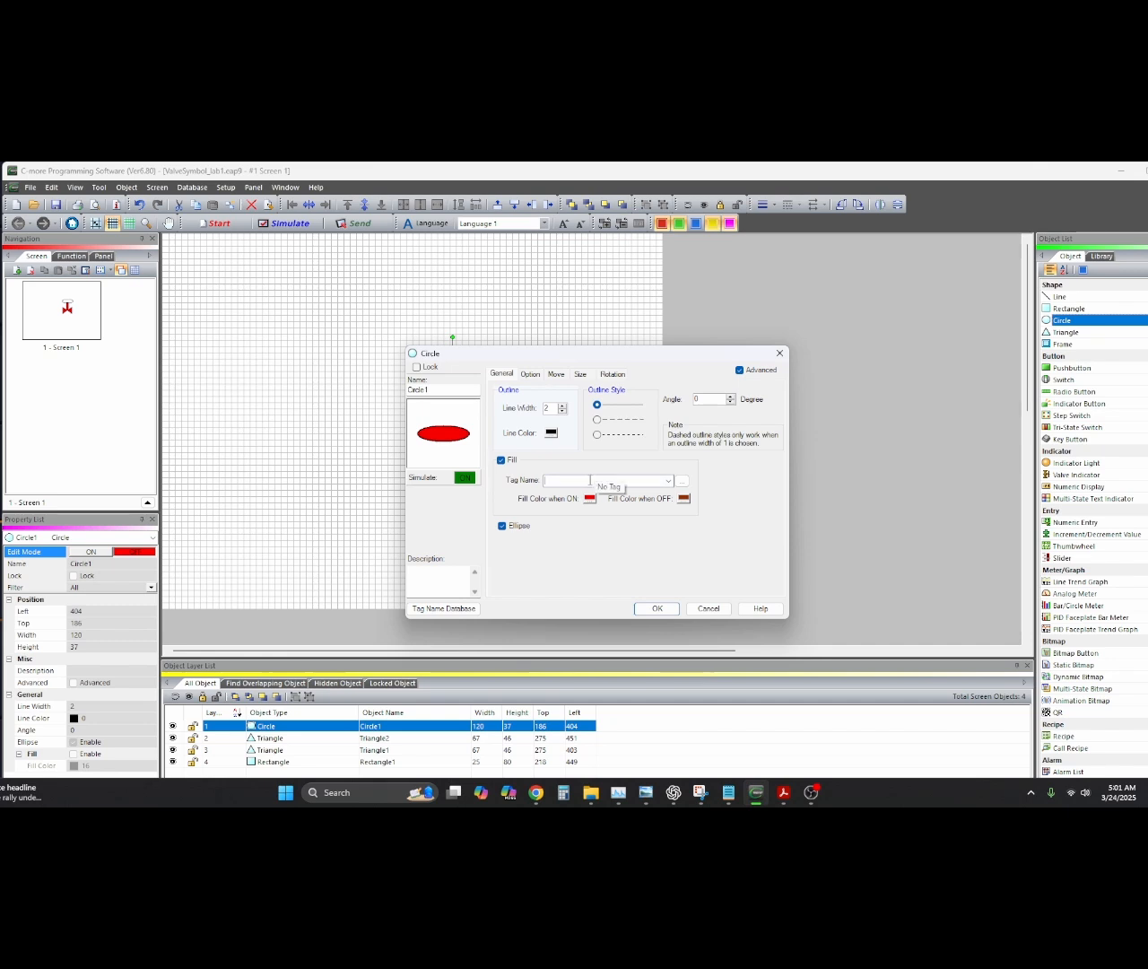
{"action": "left_click", "coordinate": [669, 481]}
{"action": "left_click", "coordinate": [578, 492]}
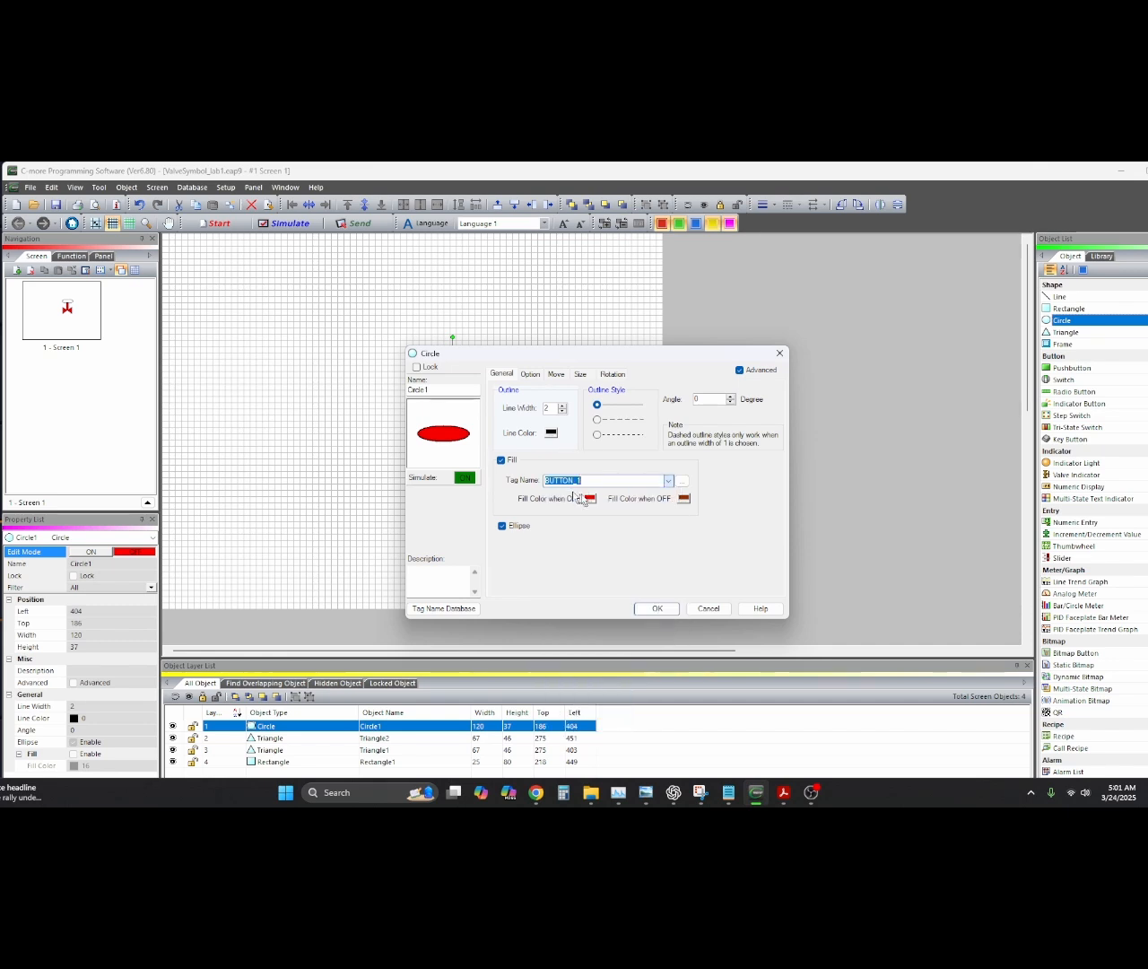
{"action": "left_click", "coordinate": [683, 497]}
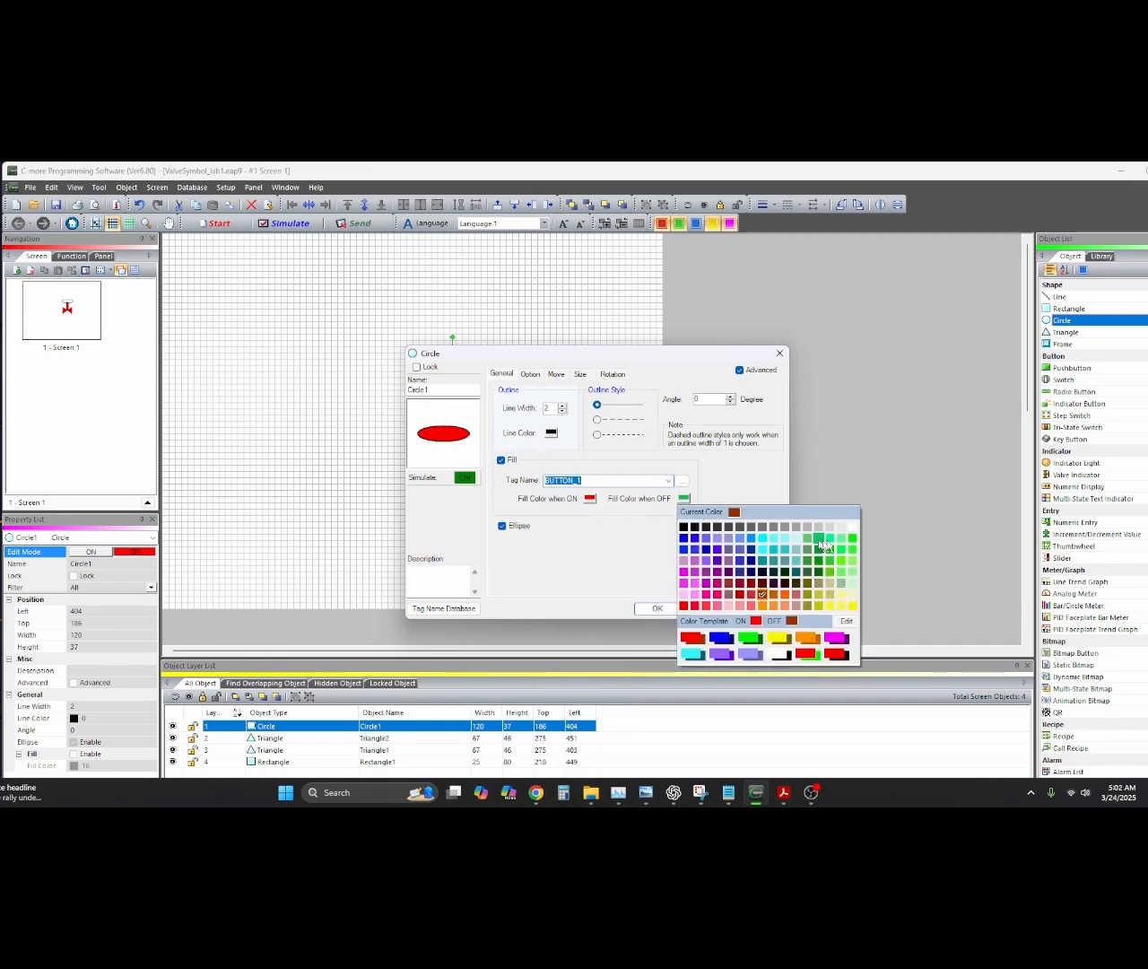
{"action": "left_click", "coordinate": [851, 539]}
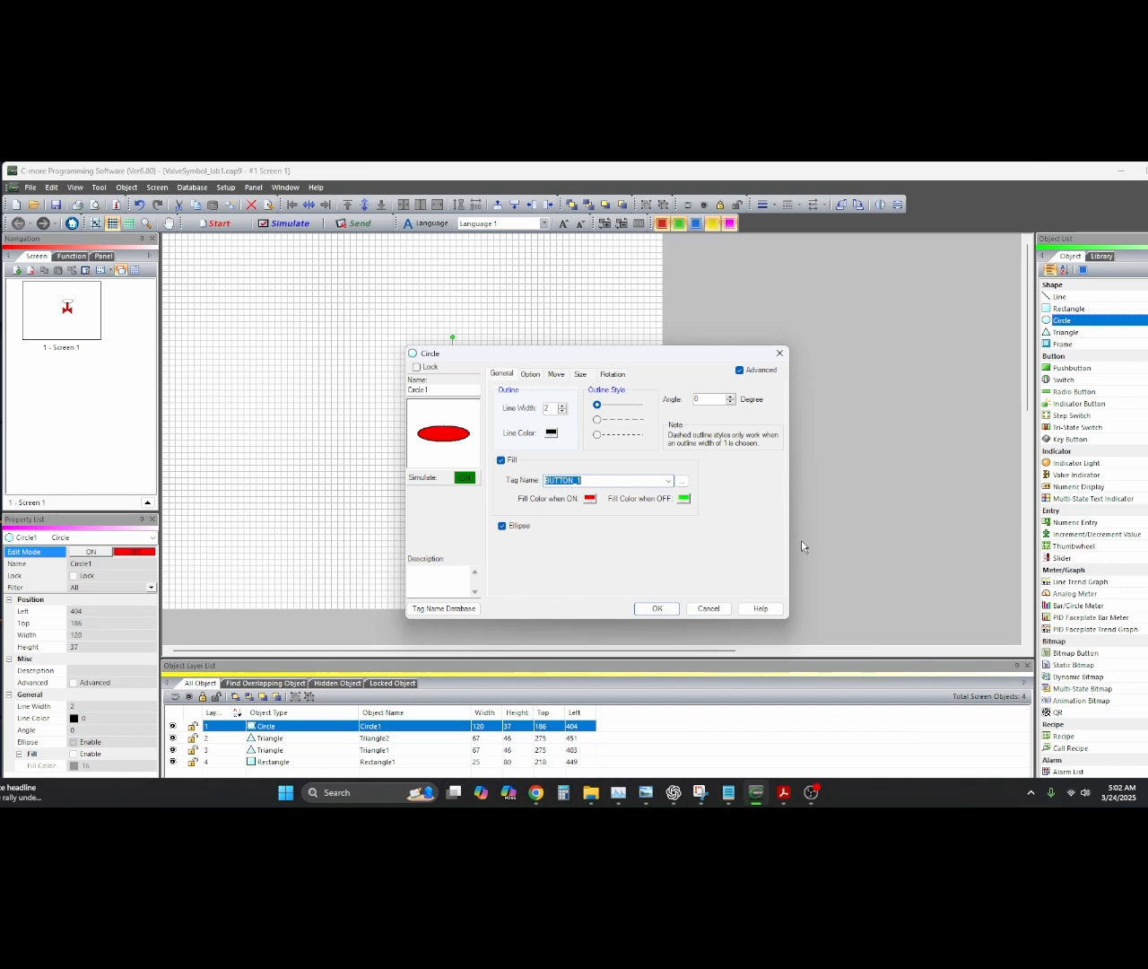
{"action": "left_click", "coordinate": [657, 608]}
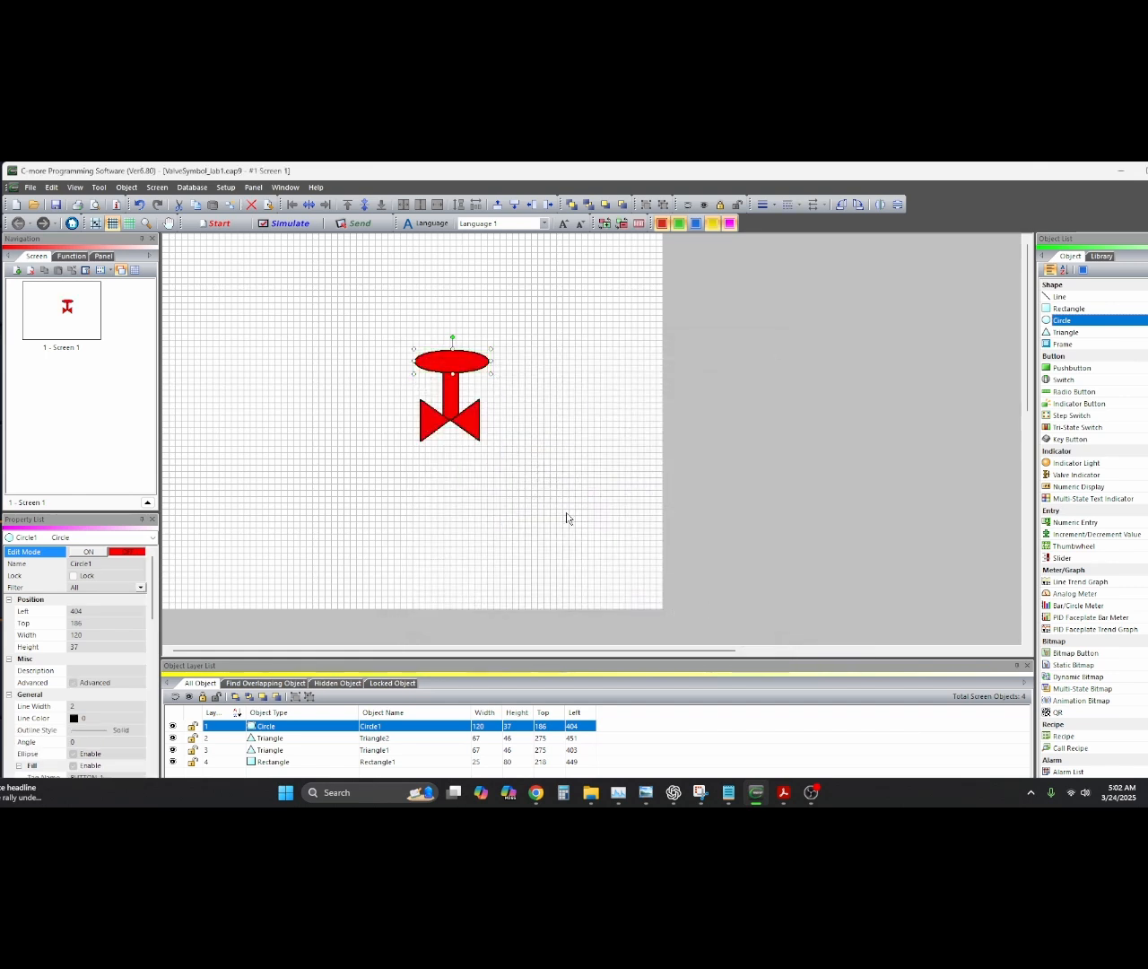
{"action": "left_click", "coordinate": [579, 519]}
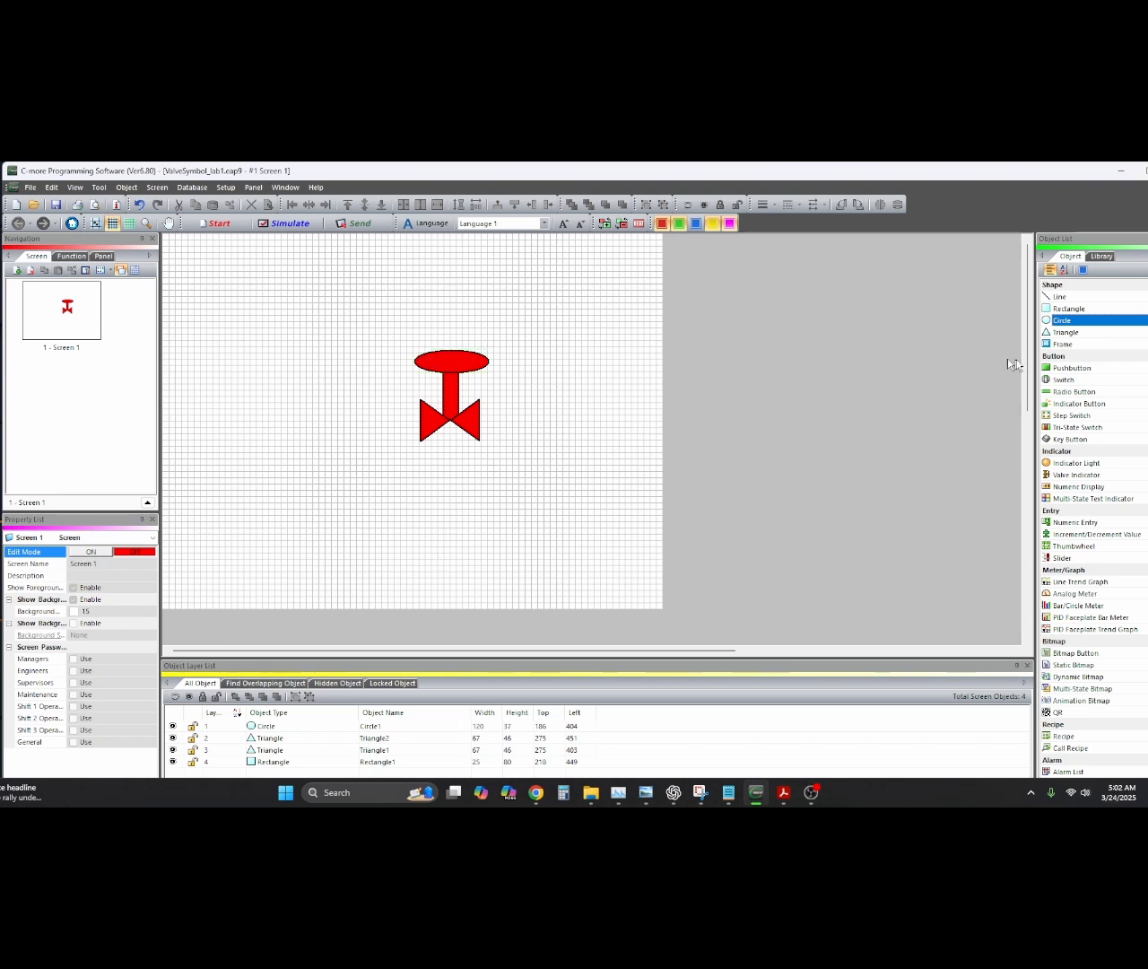
Place a pushbutton tagged BUTTON_1 and nudge it just under the valve
{"action": "left_click", "coordinate": [1060, 370]}
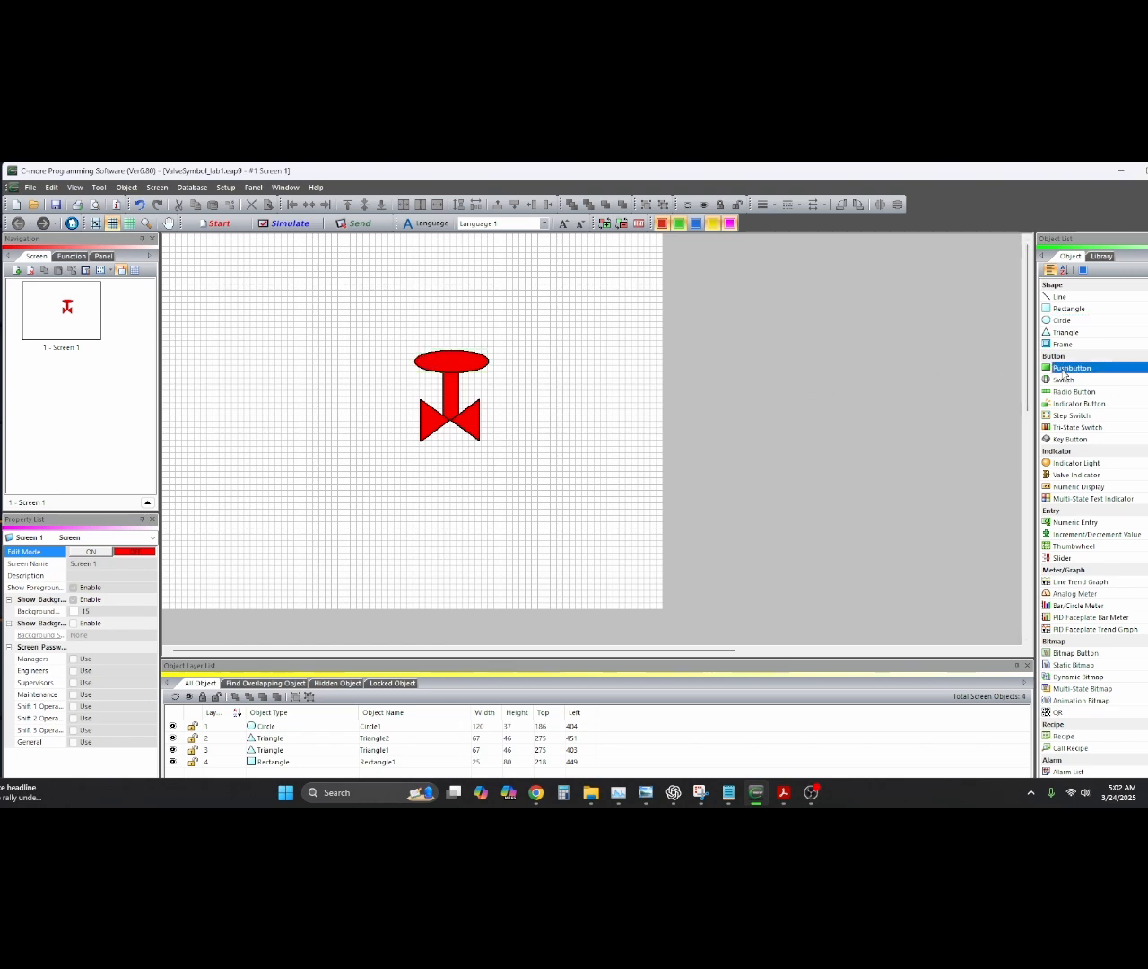
{"action": "left_click", "coordinate": [433, 495]}
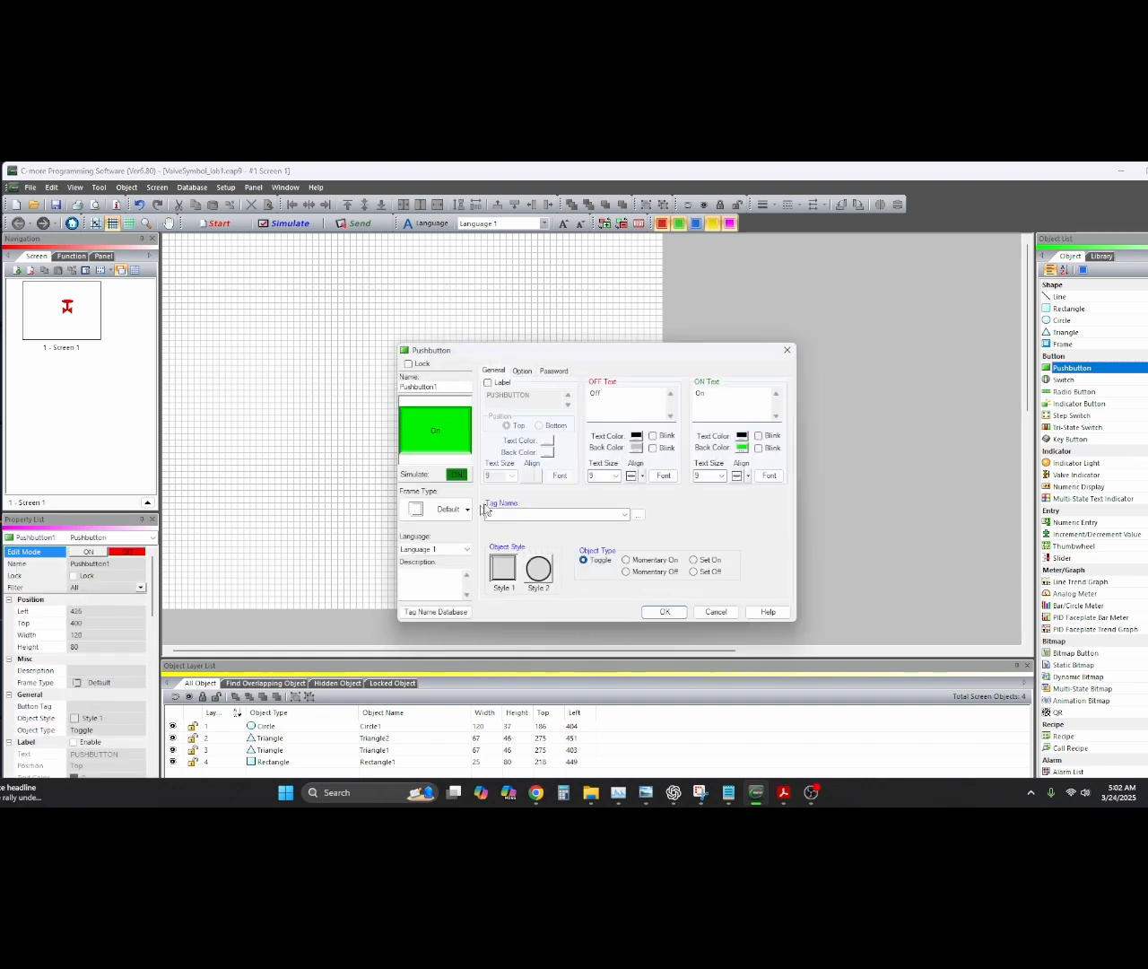
{"action": "left_click", "coordinate": [625, 515]}
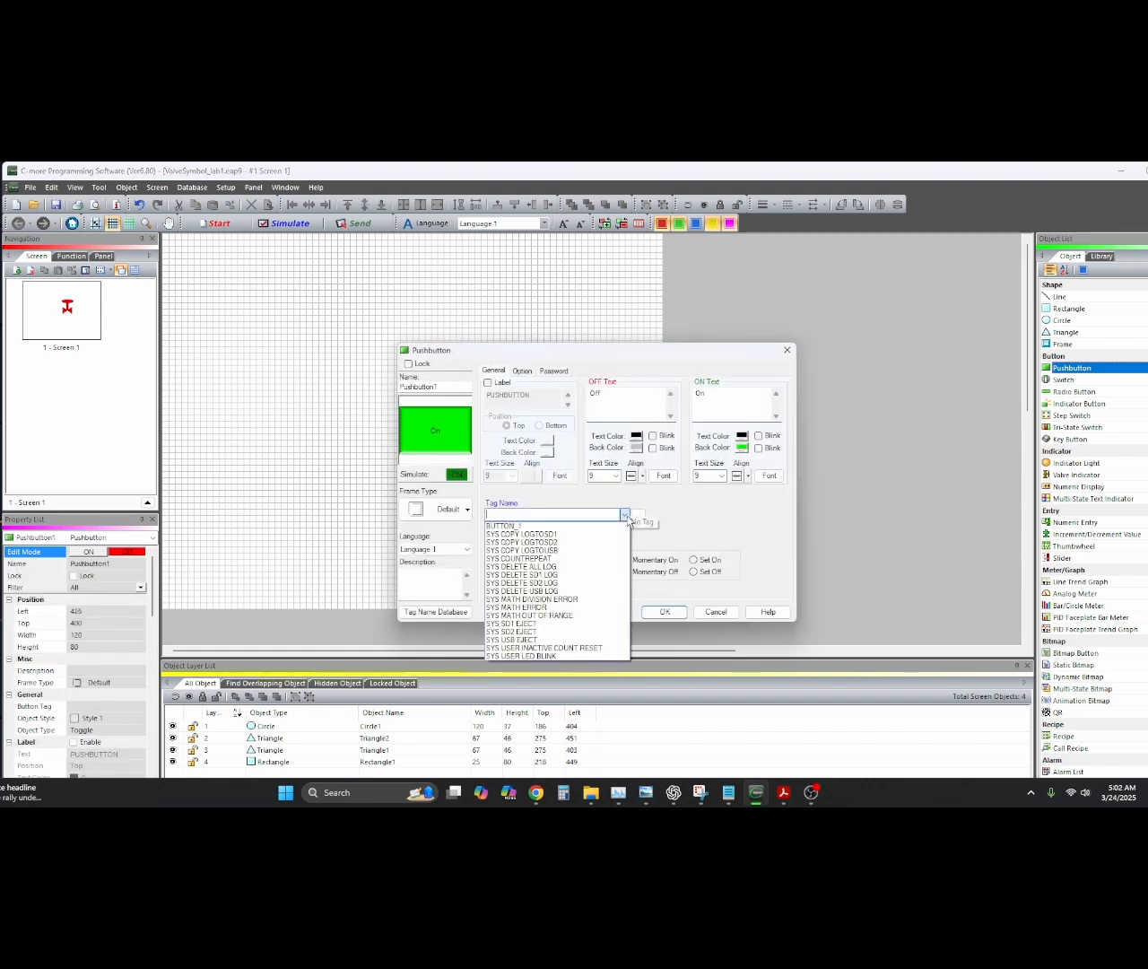
{"action": "left_click", "coordinate": [531, 526]}
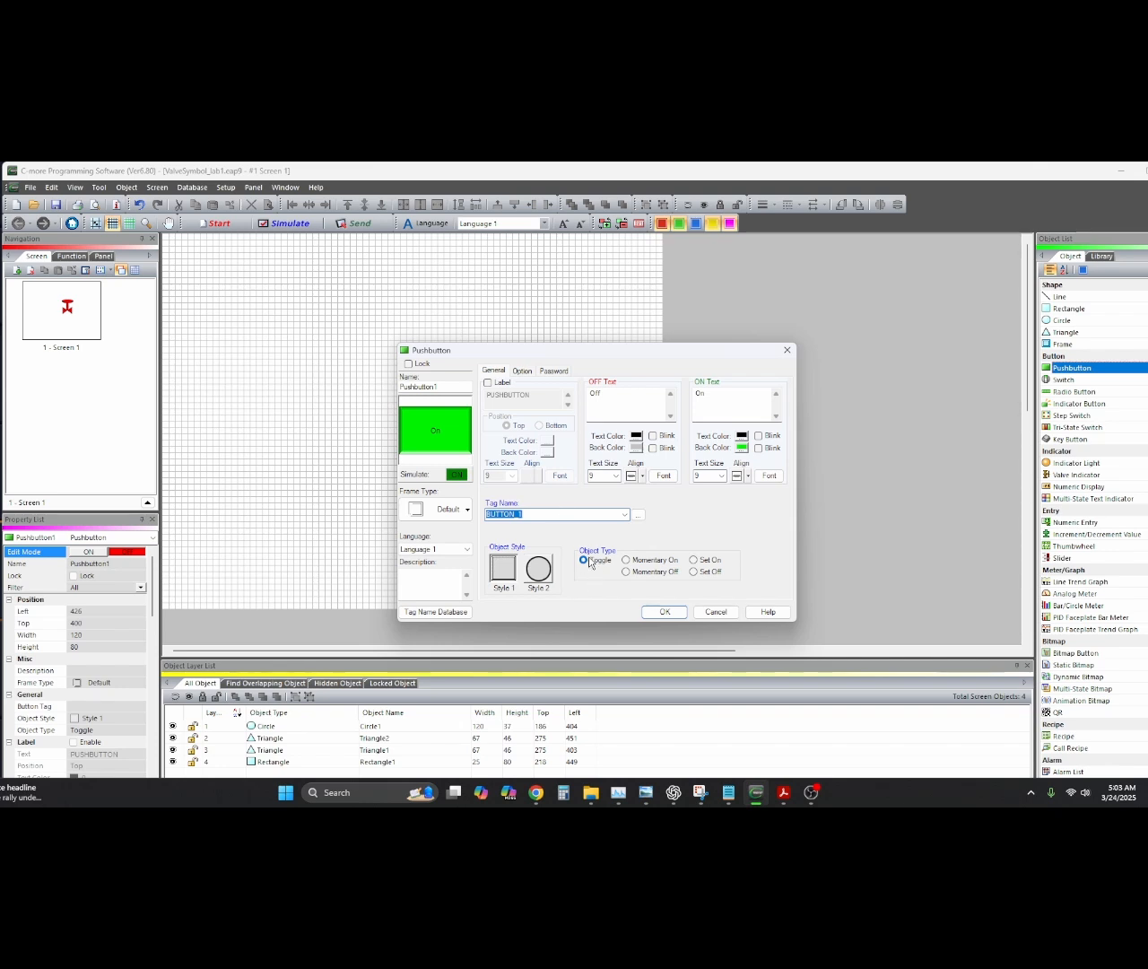
{"action": "left_click", "coordinate": [664, 612]}
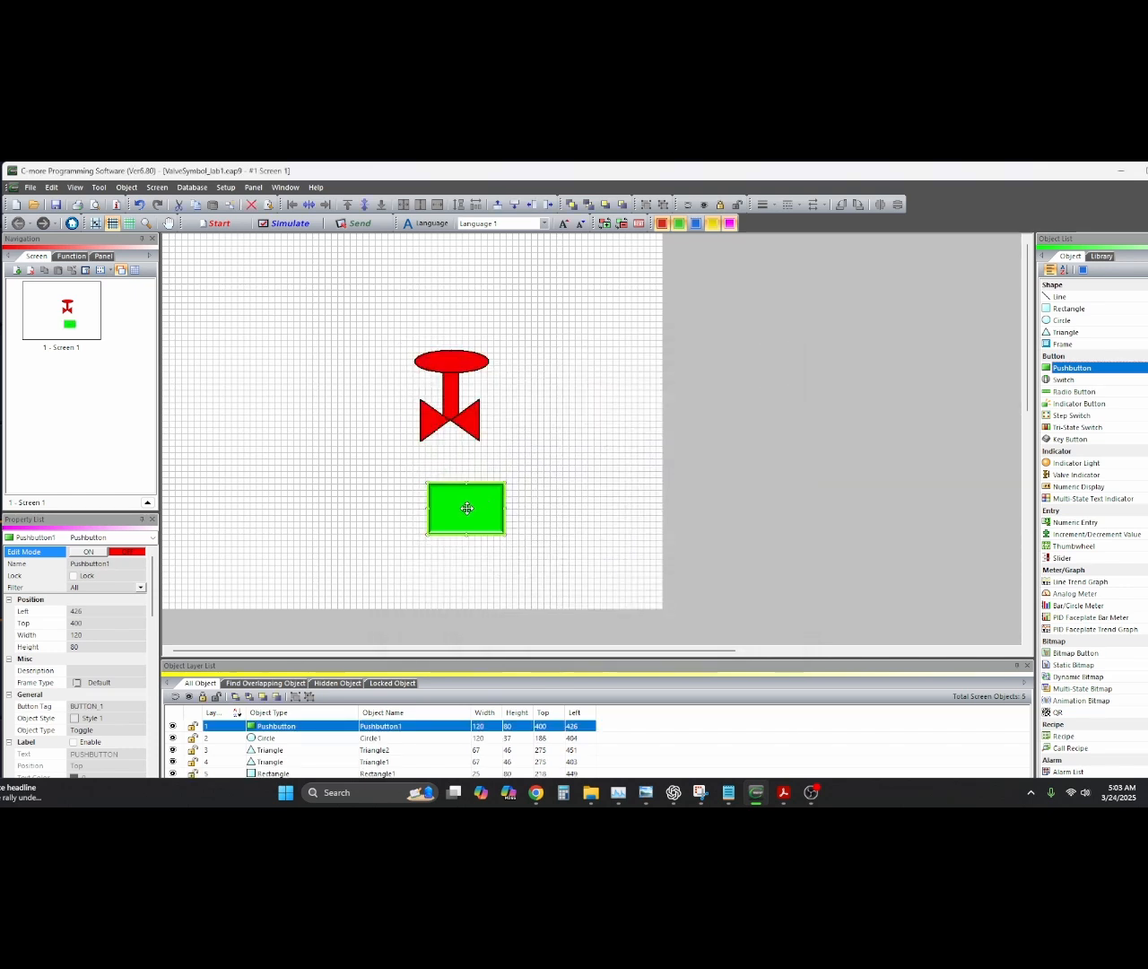
{"action": "mouse_move", "coordinate": [467, 505]}
{"action": "left_mouse_down"}
{"action": "mouse_move", "coordinate": [449, 493]}
{"action": "mouse_move", "coordinate": [455, 503]}
{"action": "left_mouse_up"}
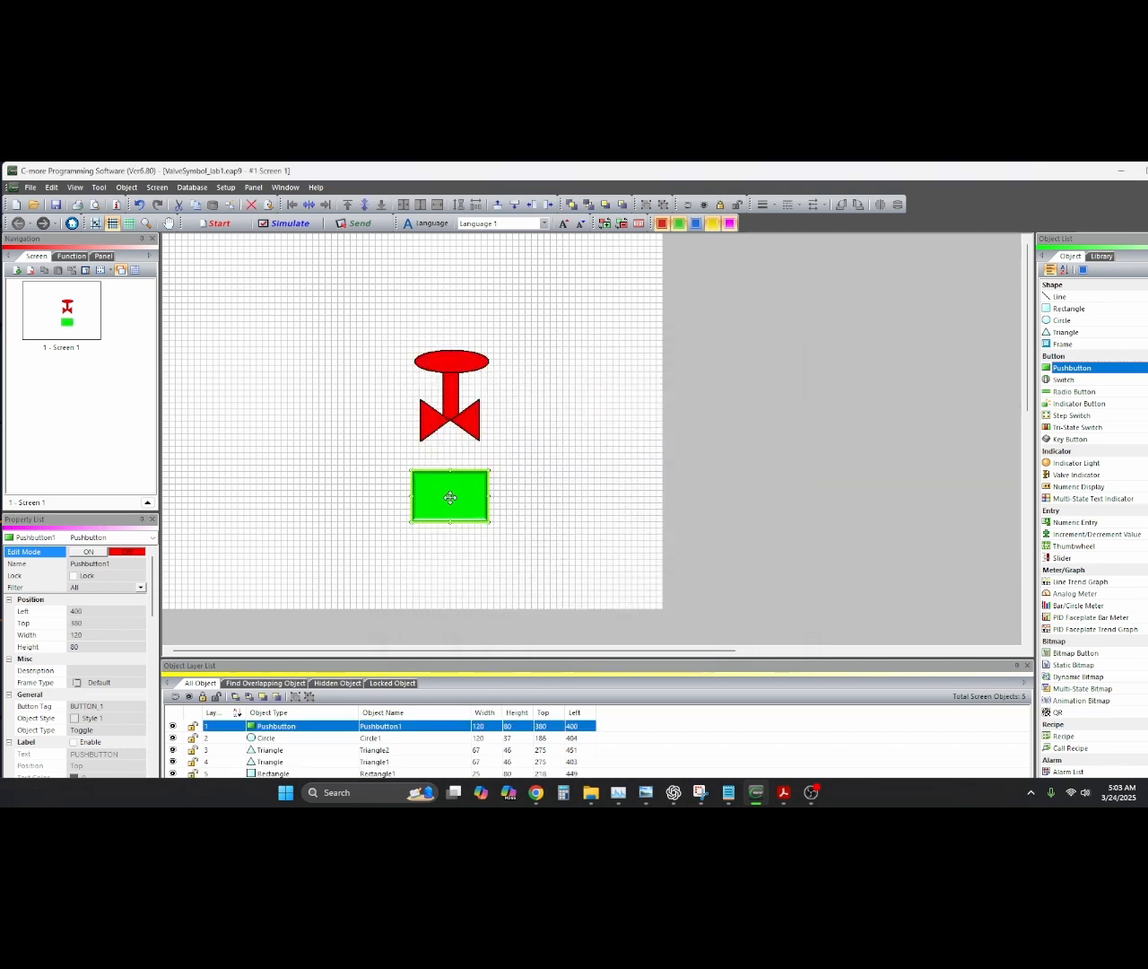
{"action": "double_click", "coordinate": [451, 498]}
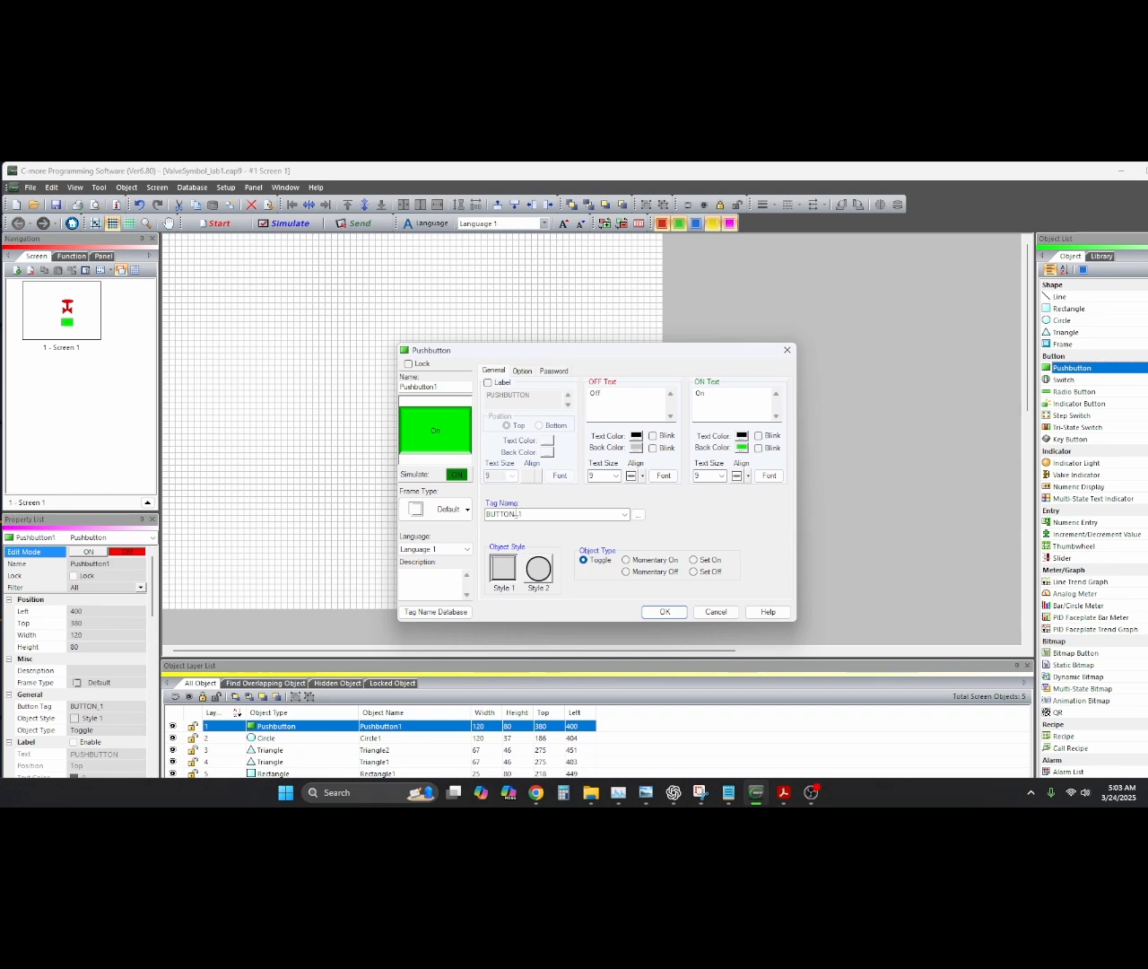
{"action": "left_click", "coordinate": [656, 613]}
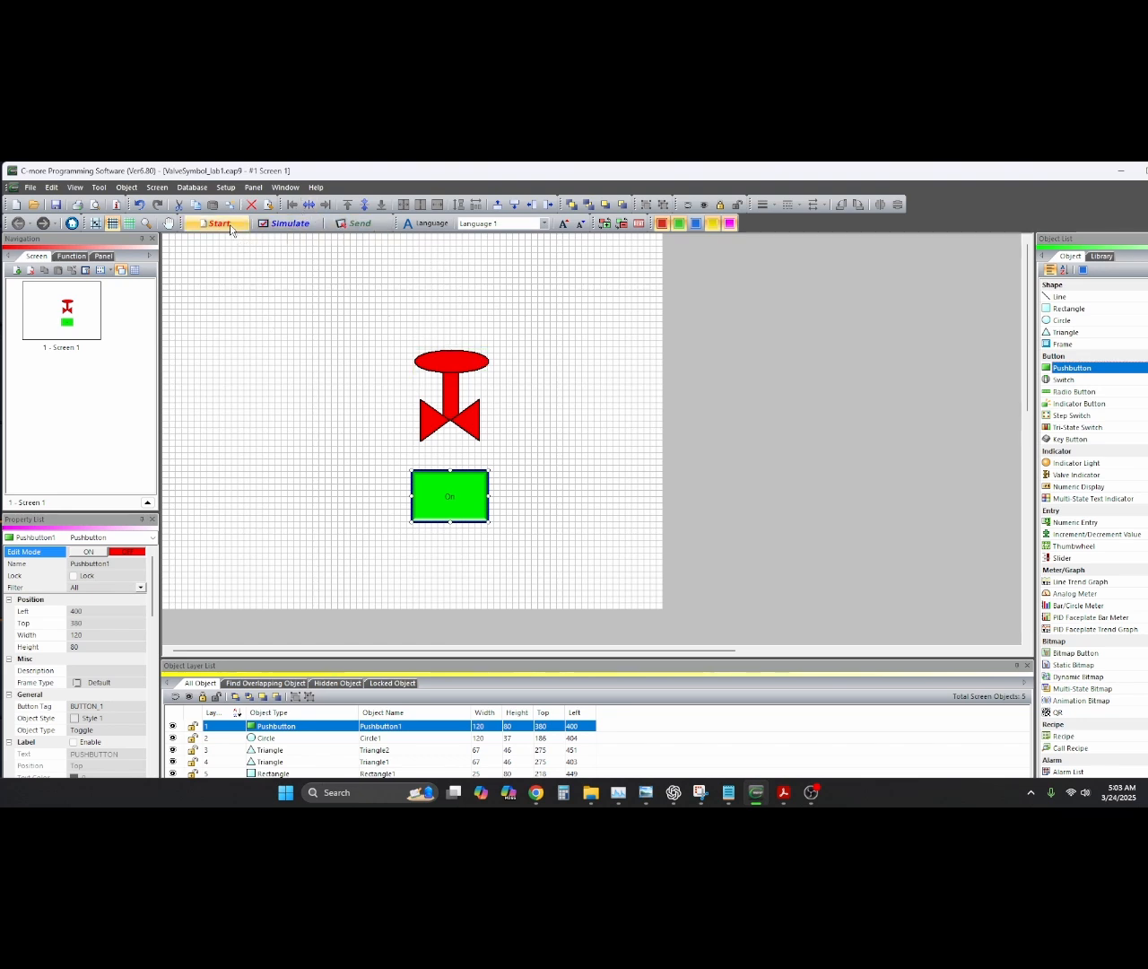
{"action": "left_click", "coordinate": [275, 224]}
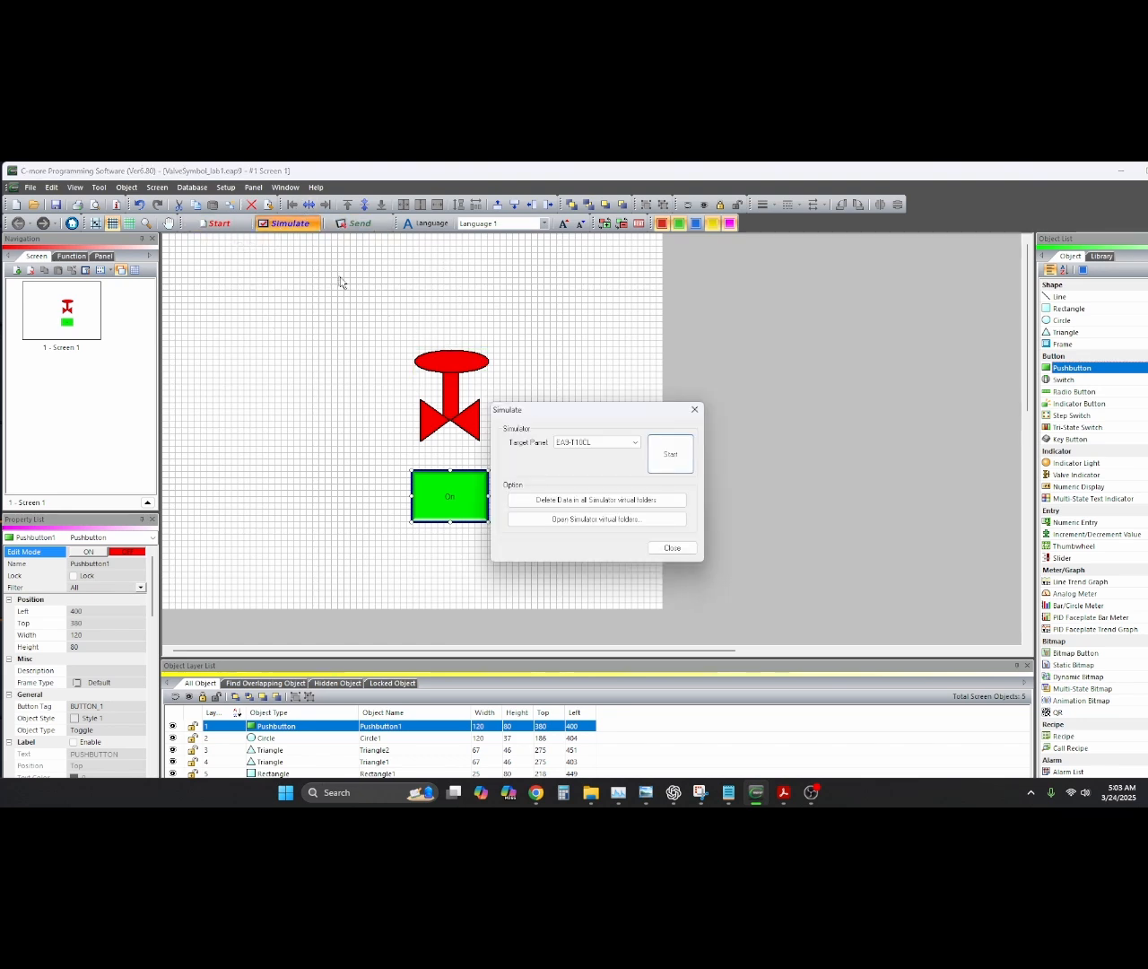
{"action": "left_click", "coordinate": [670, 455]}
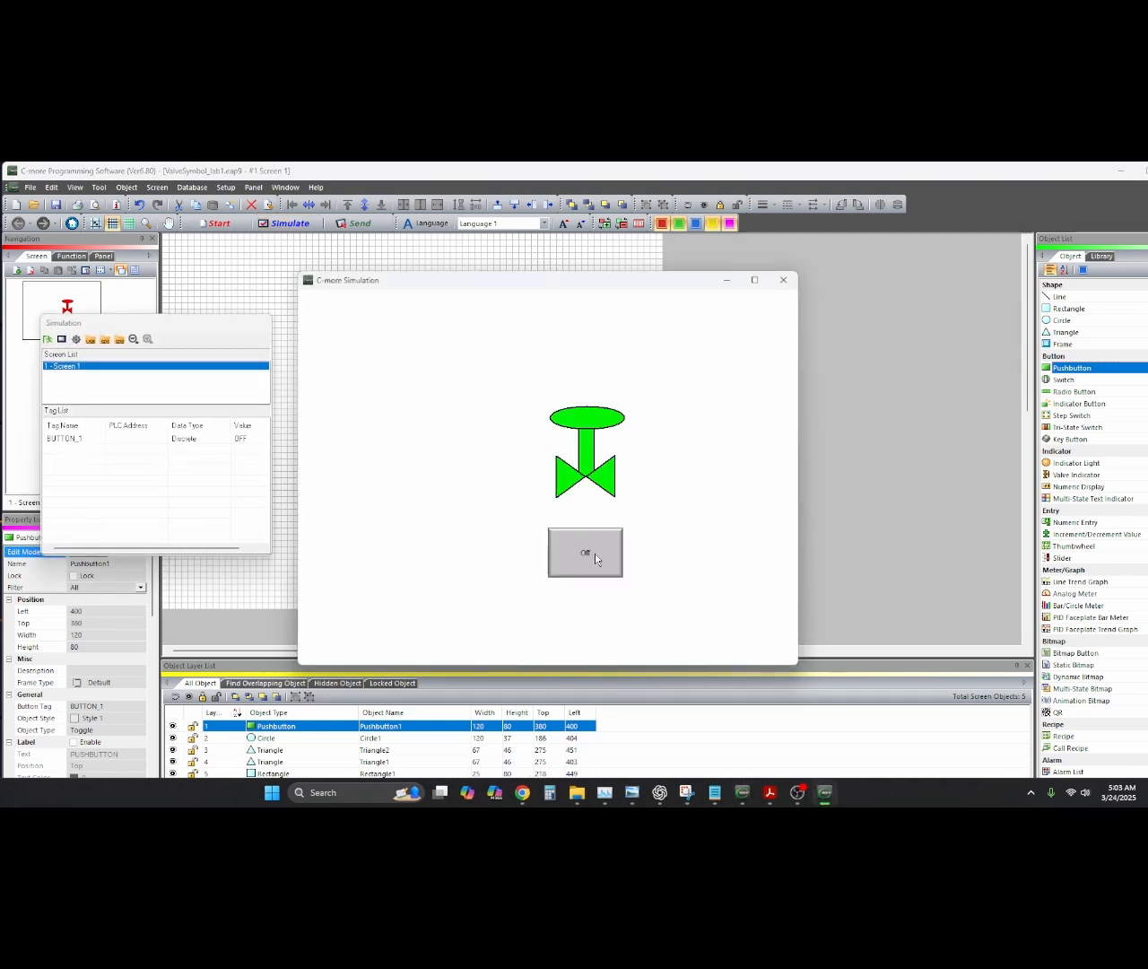
{"action": "left_click", "coordinate": [595, 553]}
{"action": "left_click", "coordinate": [595, 553]}
{"action": "left_click", "coordinate": [595, 554]}
{"action": "left_click", "coordinate": [594, 553]}
{"action": "left_click", "coordinate": [594, 554]}
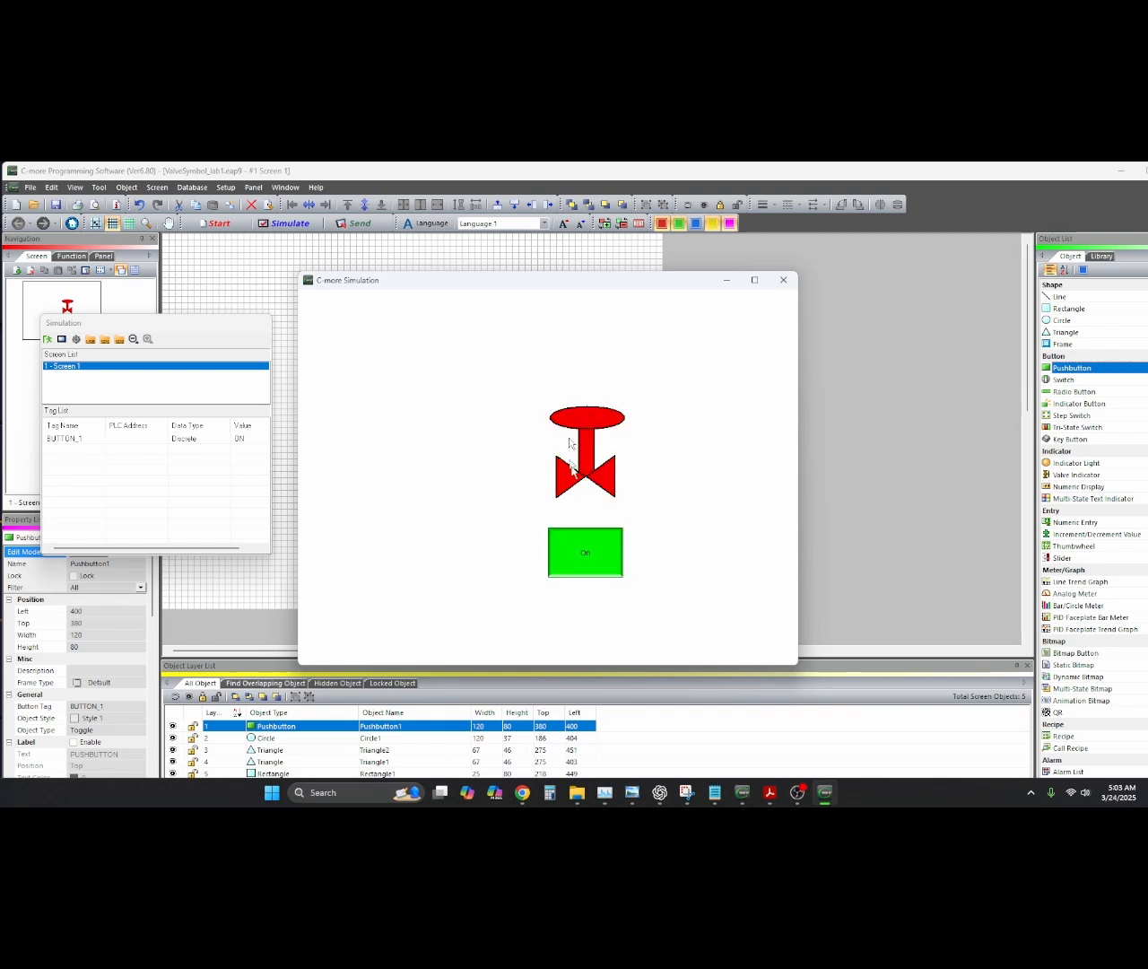
{"action": "left_click", "coordinate": [596, 556]}
{"action": "left_click", "coordinate": [594, 558]}
{"action": "left_click", "coordinate": [593, 557]}
{"action": "left_click", "coordinate": [592, 554]}
{"action": "left_click", "coordinate": [785, 282]}
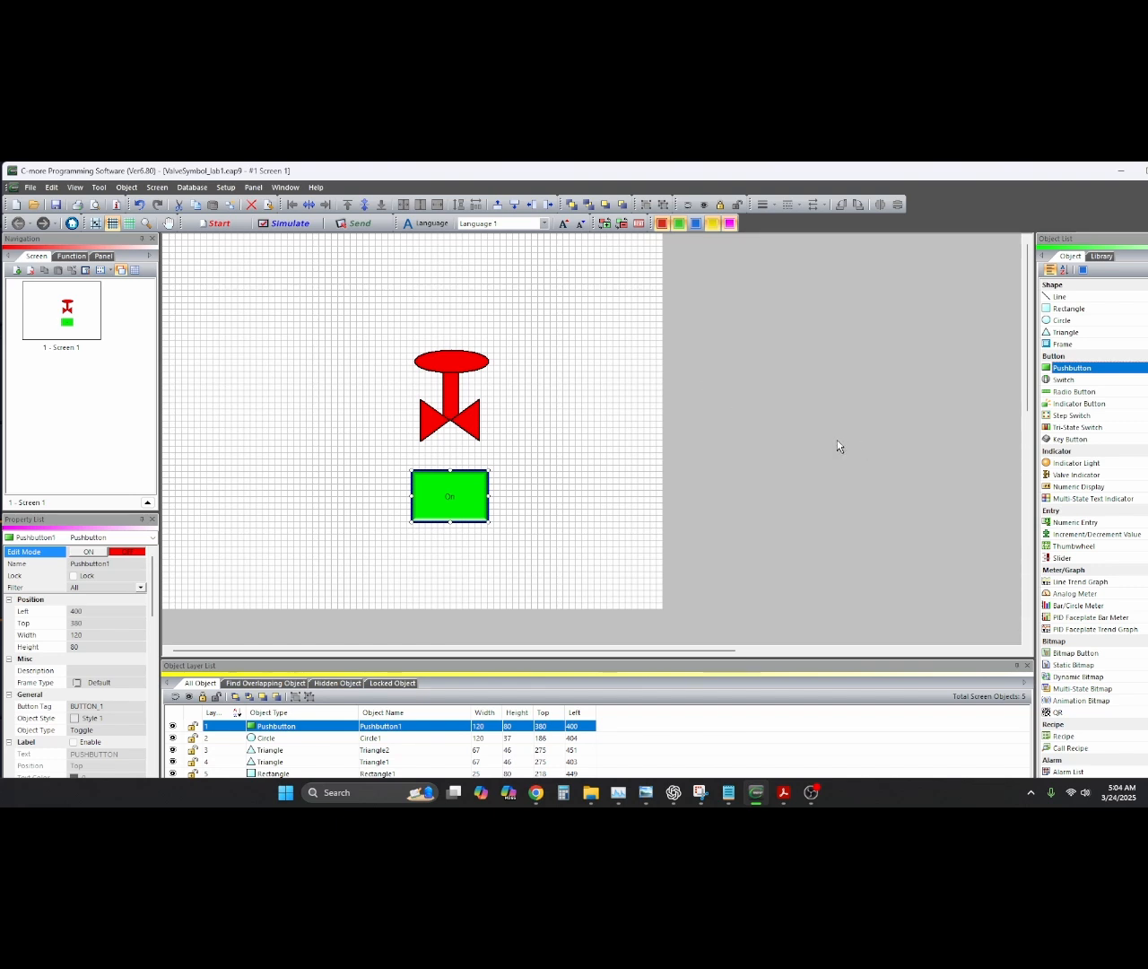
Place a slider left of the valve and set its tag name to ANALOG_1
{"action": "left_click_drag", "start_coordinate": [1063, 558], "coordinate": [334, 381]}
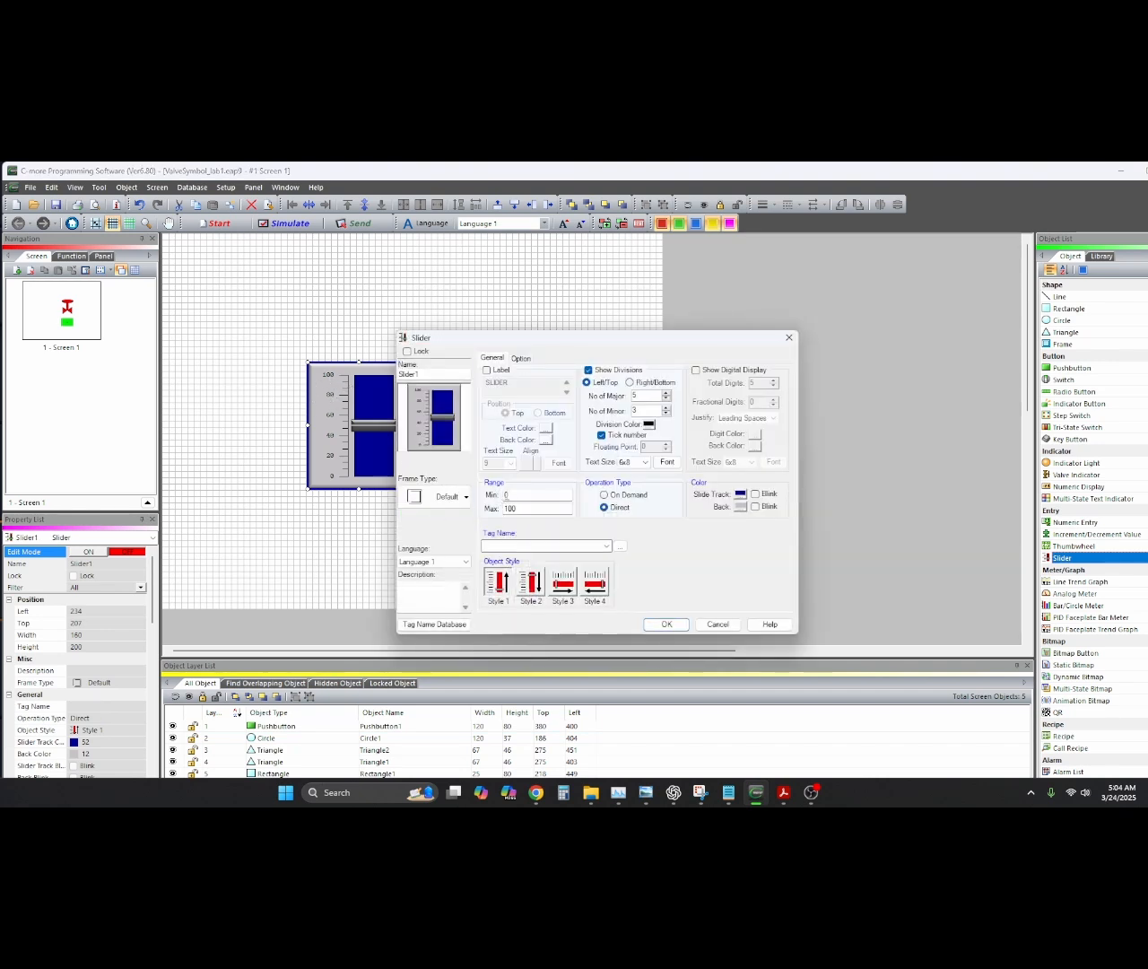
{"action": "left_click", "coordinate": [505, 495]}
{"action": "type", "text": "-100"}
{"action": "left_click", "coordinate": [607, 547]}
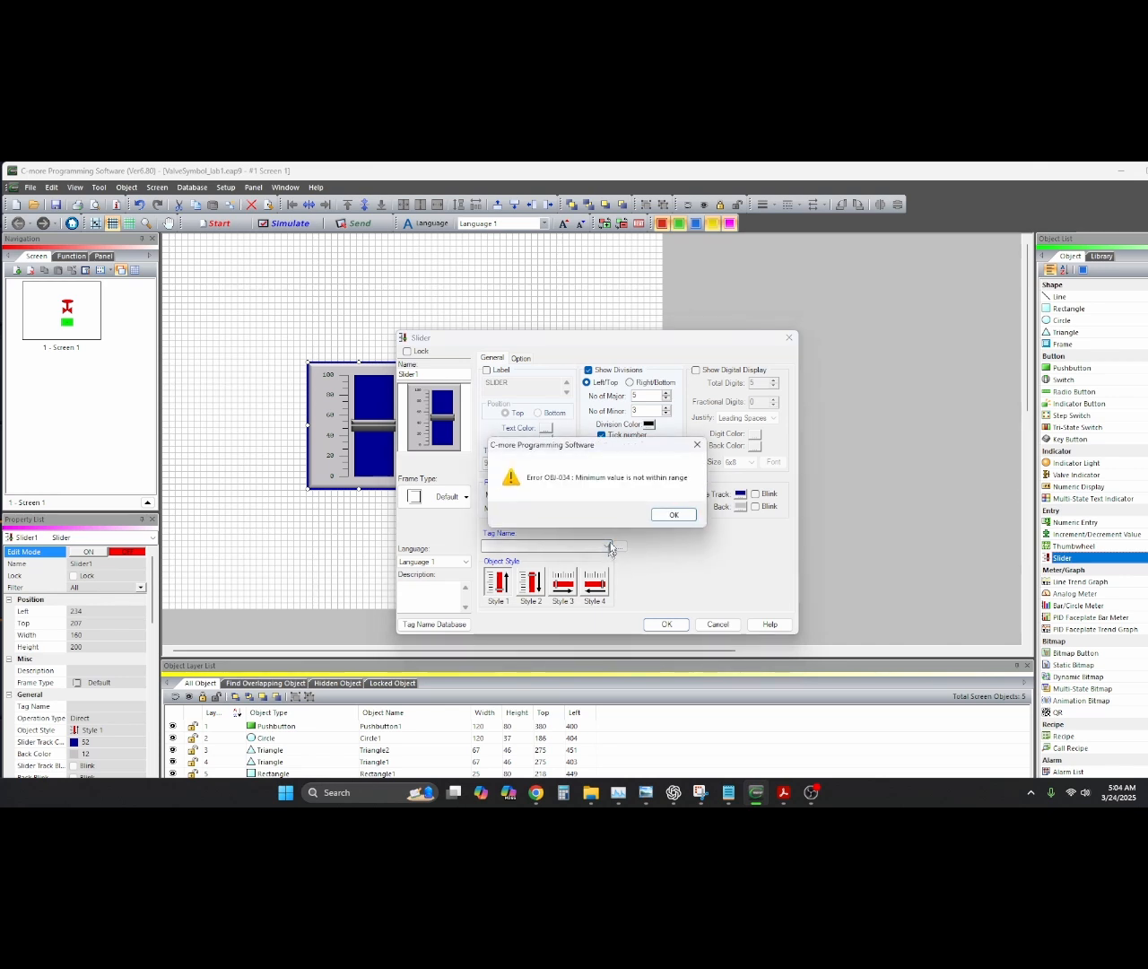
{"action": "left_click", "coordinate": [673, 514]}
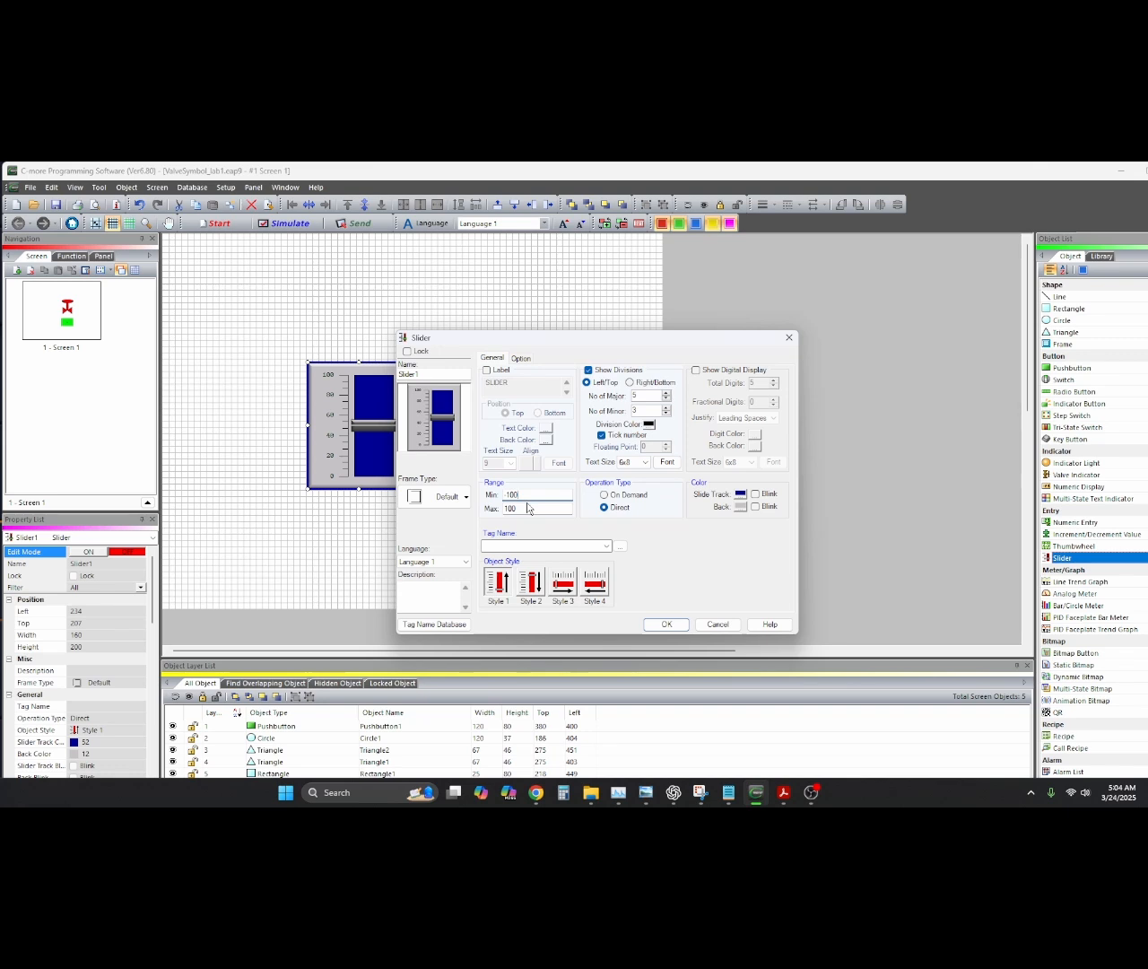
{"action": "key", "text": "BackSpace"}
{"action": "key", "text": "BackSpace"}
{"action": "left_click", "coordinate": [509, 545]}
{"action": "type", "text": "NALOG_1"}
{"action": "left_click", "coordinate": [660, 622]}
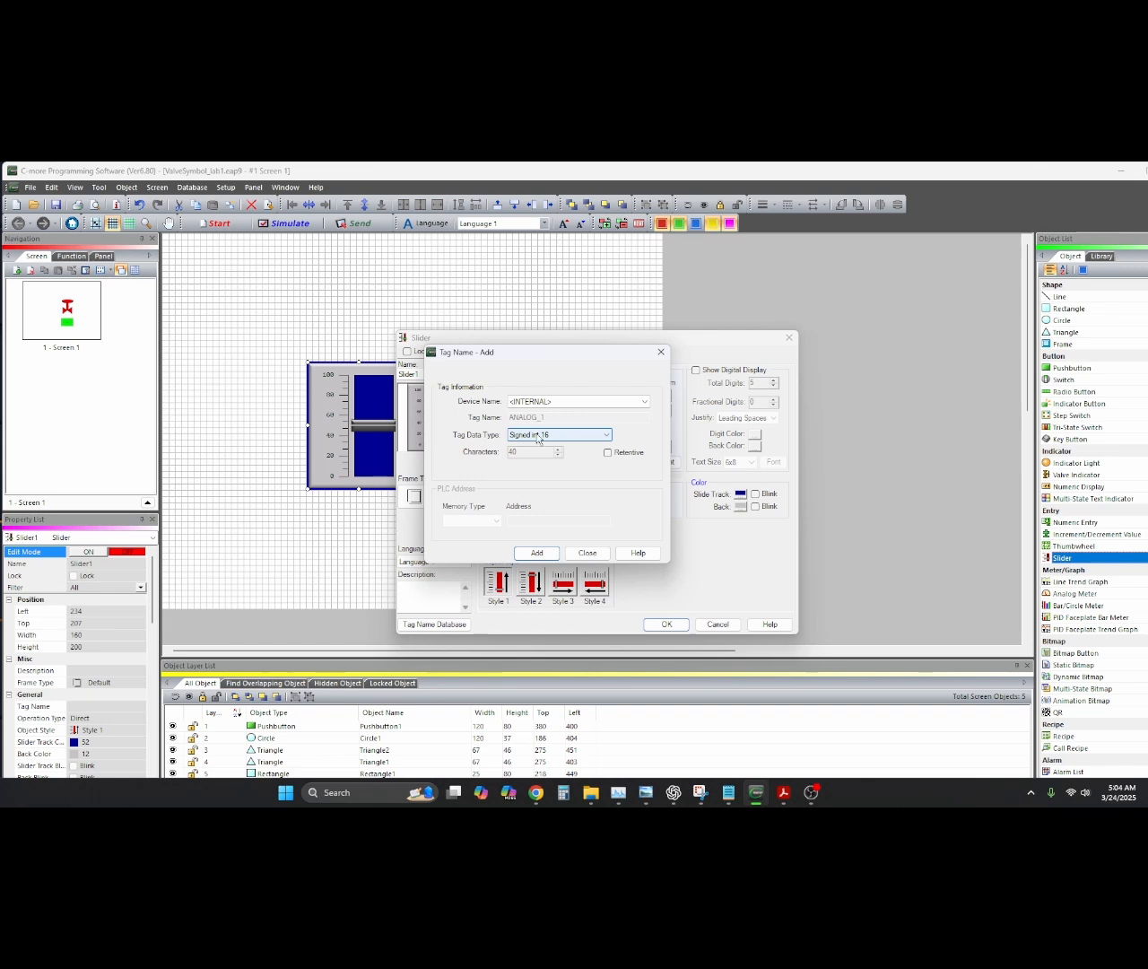
Create ANALOG_1 as a Signed int 16 internal tag and confirm the slider
{"action": "left_click", "coordinate": [607, 438]}
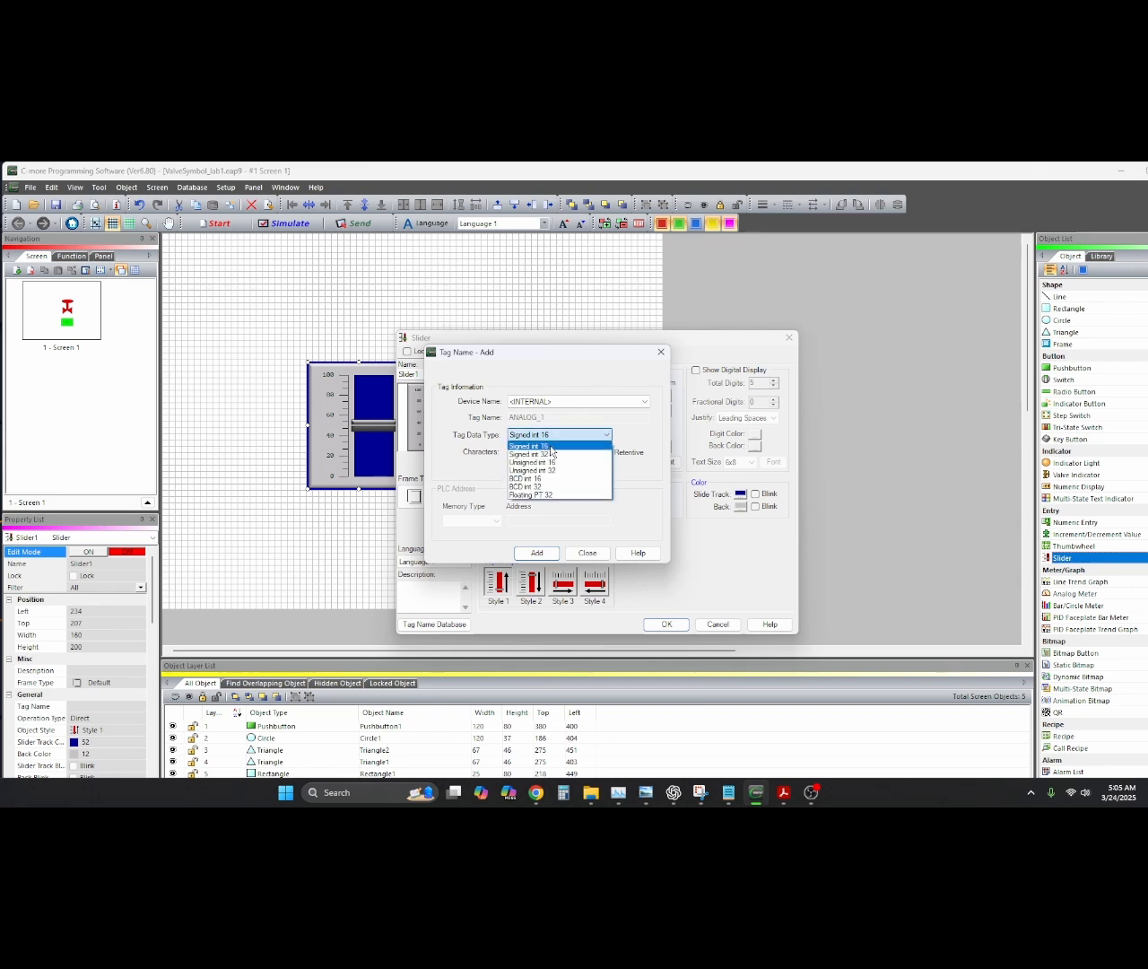
{"action": "left_click", "coordinate": [580, 561]}
{"action": "left_click", "coordinate": [586, 552]}
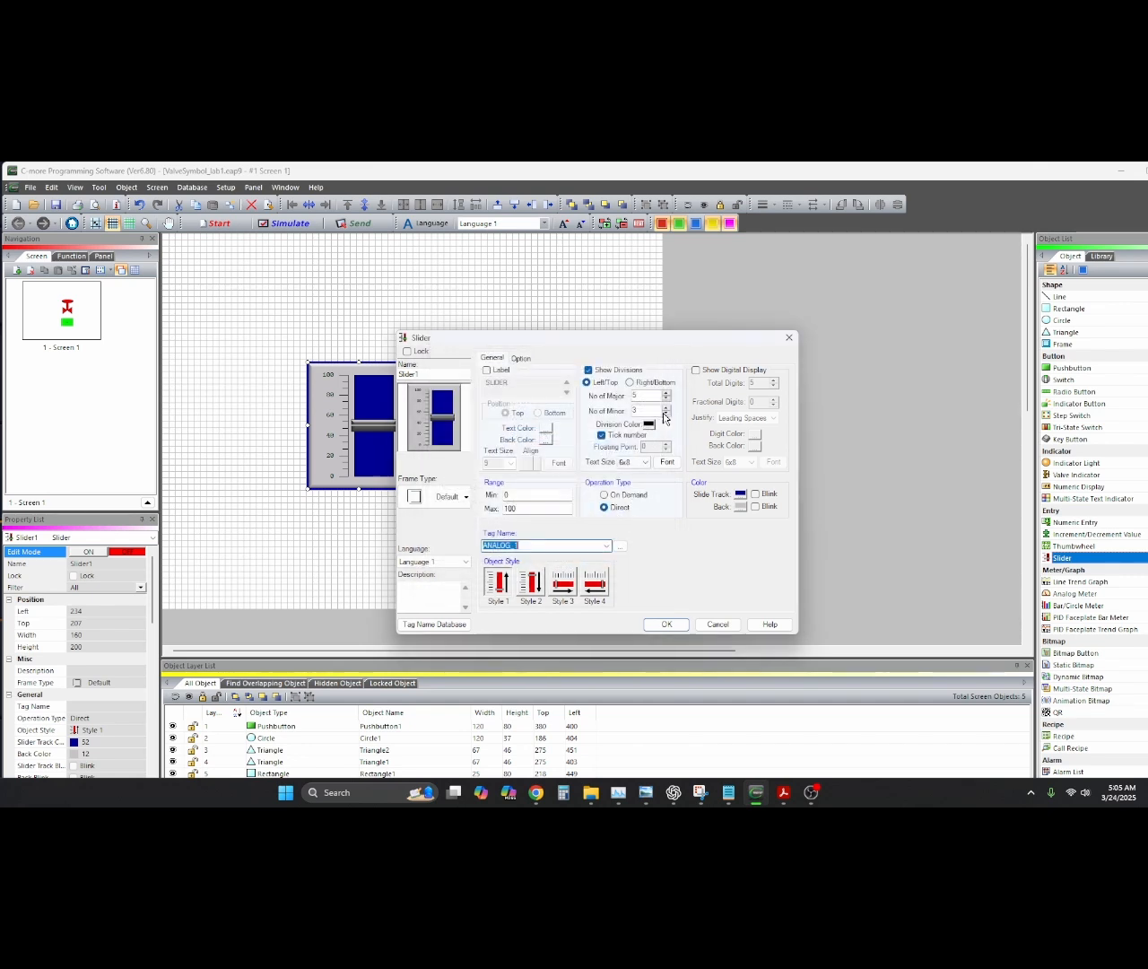
{"action": "left_click", "coordinate": [668, 631]}
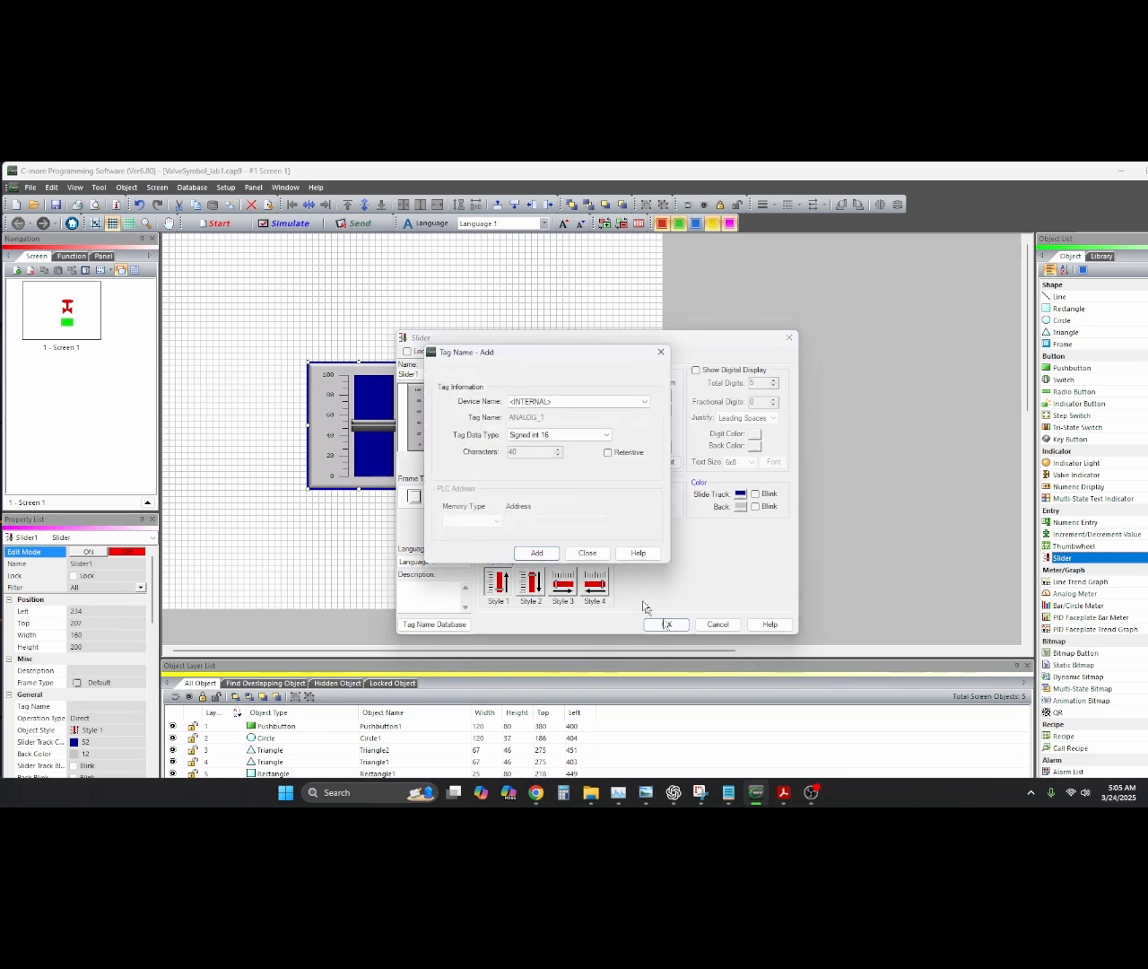
{"action": "left_click", "coordinate": [536, 553]}
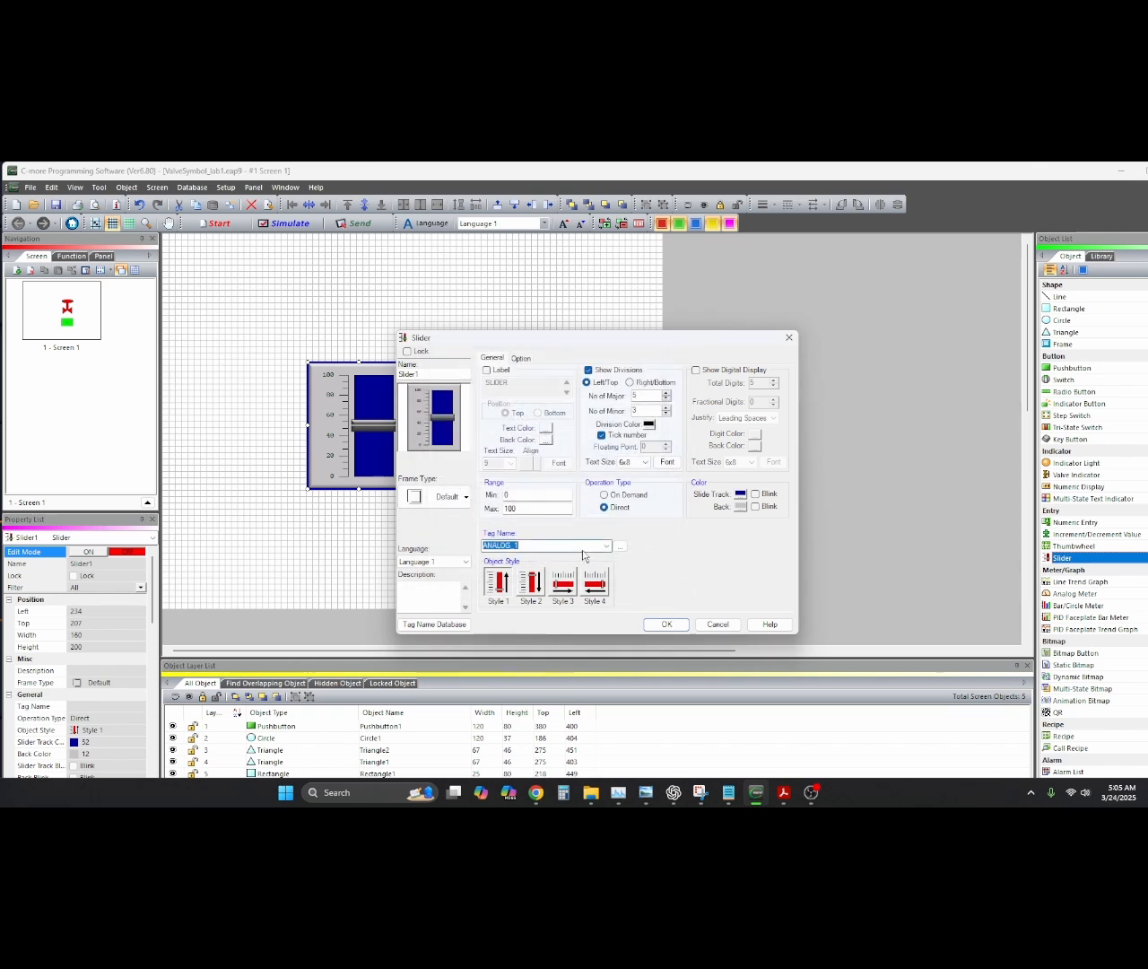
{"action": "left_click", "coordinate": [669, 625]}
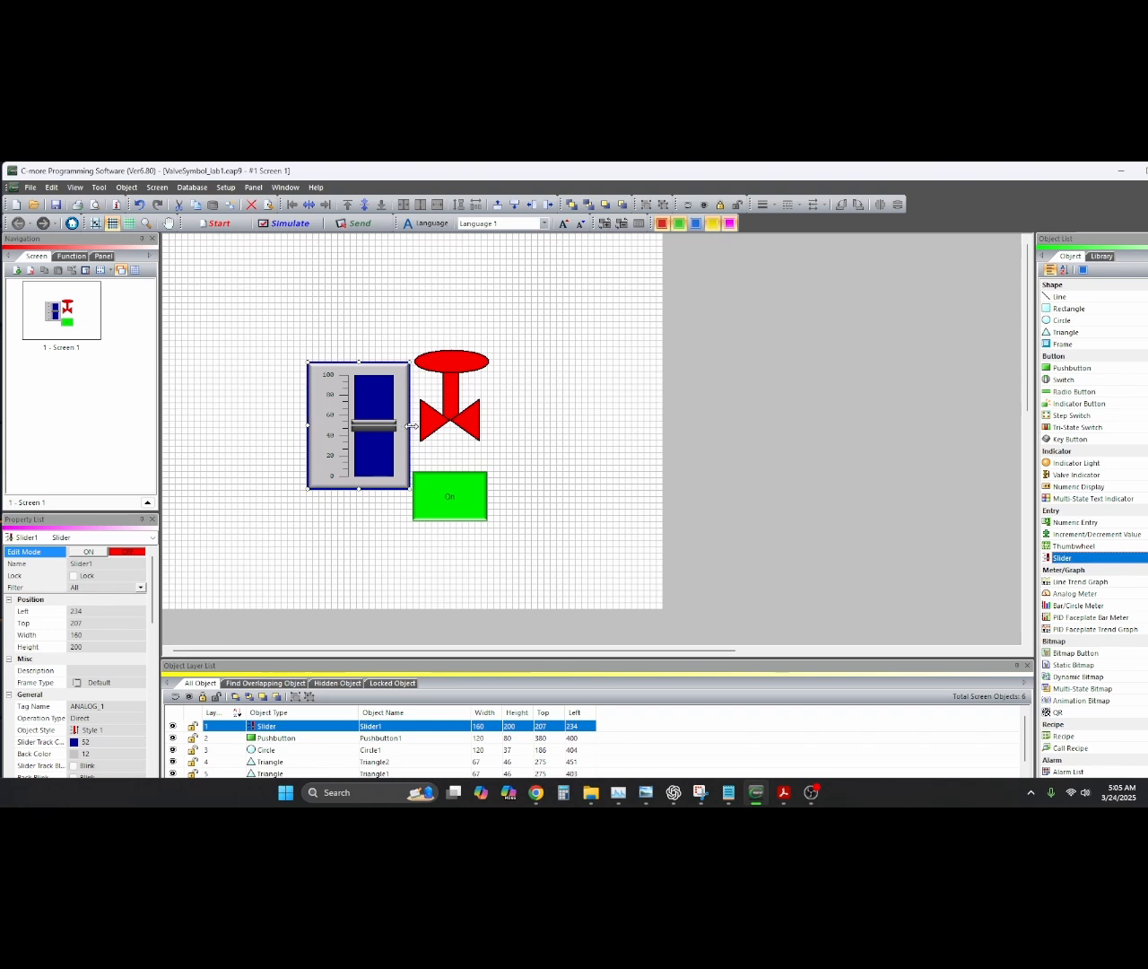
Narrow the slider and set its Range Min to -100 so it spans -100 to 100
{"action": "left_click_drag", "start_coordinate": [409, 425], "coordinate": [375, 425]}
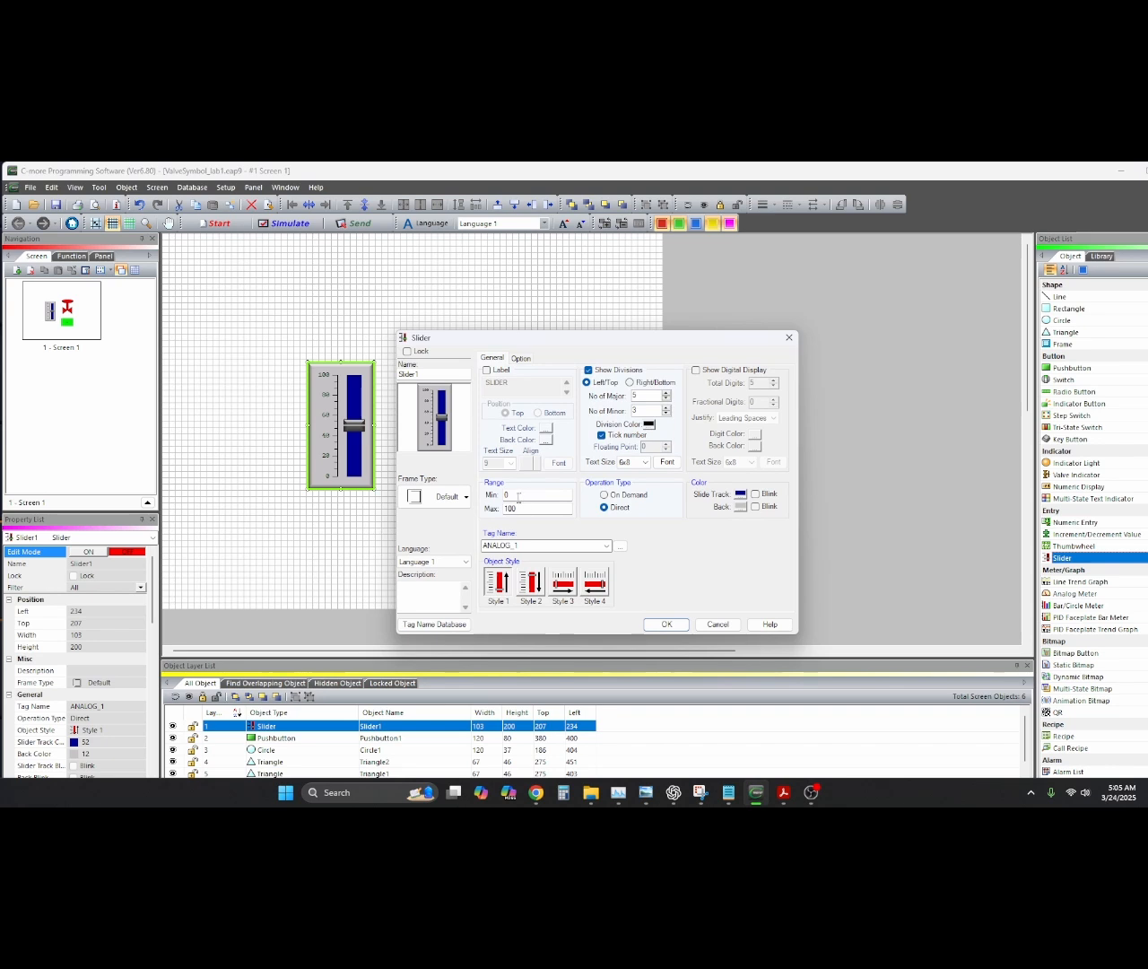
{"action": "left_click_drag", "start_coordinate": [517, 496], "coordinate": [493, 495]}
{"action": "key", "text": "Return"}
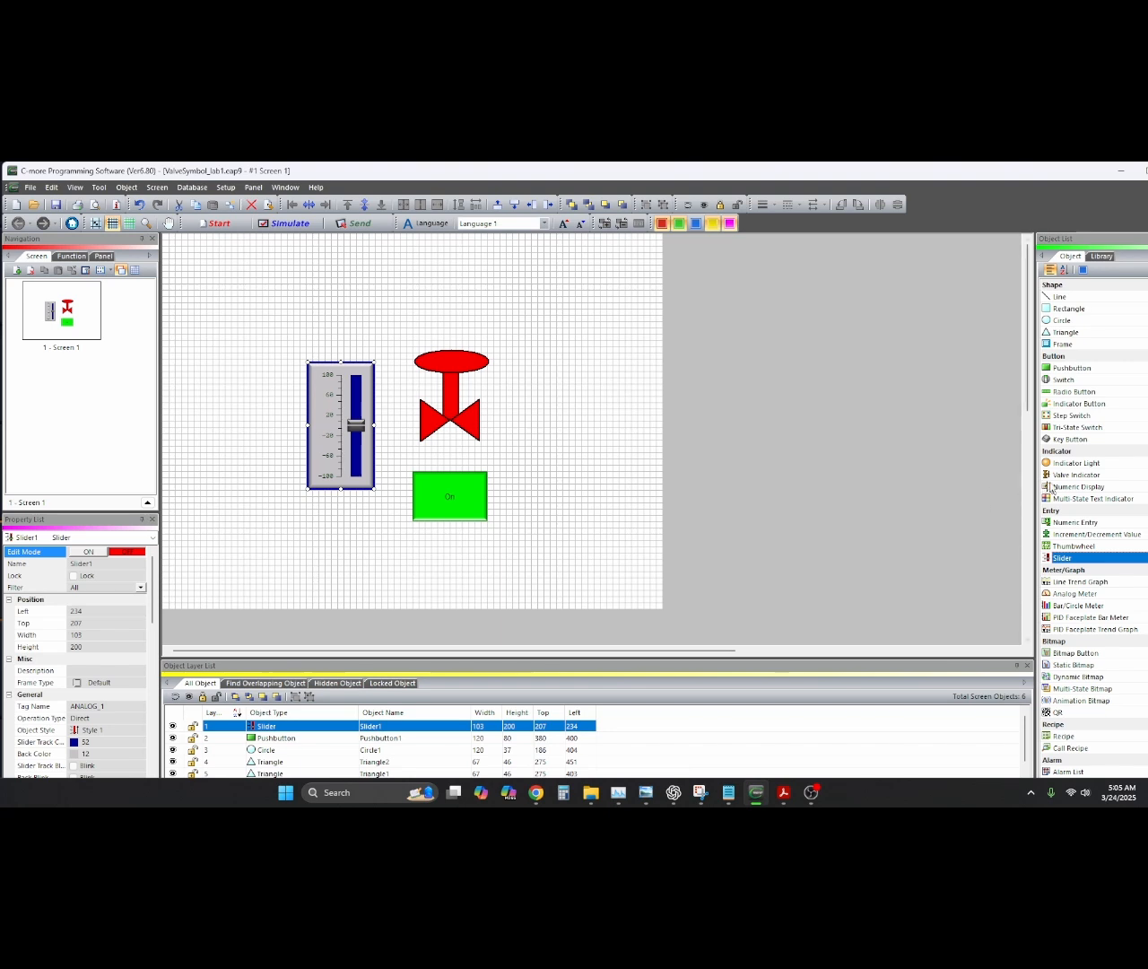
Place an Analog Meter linked to tag ANALOG_1 and set its minimum to -100
{"action": "left_click", "coordinate": [1079, 595]}
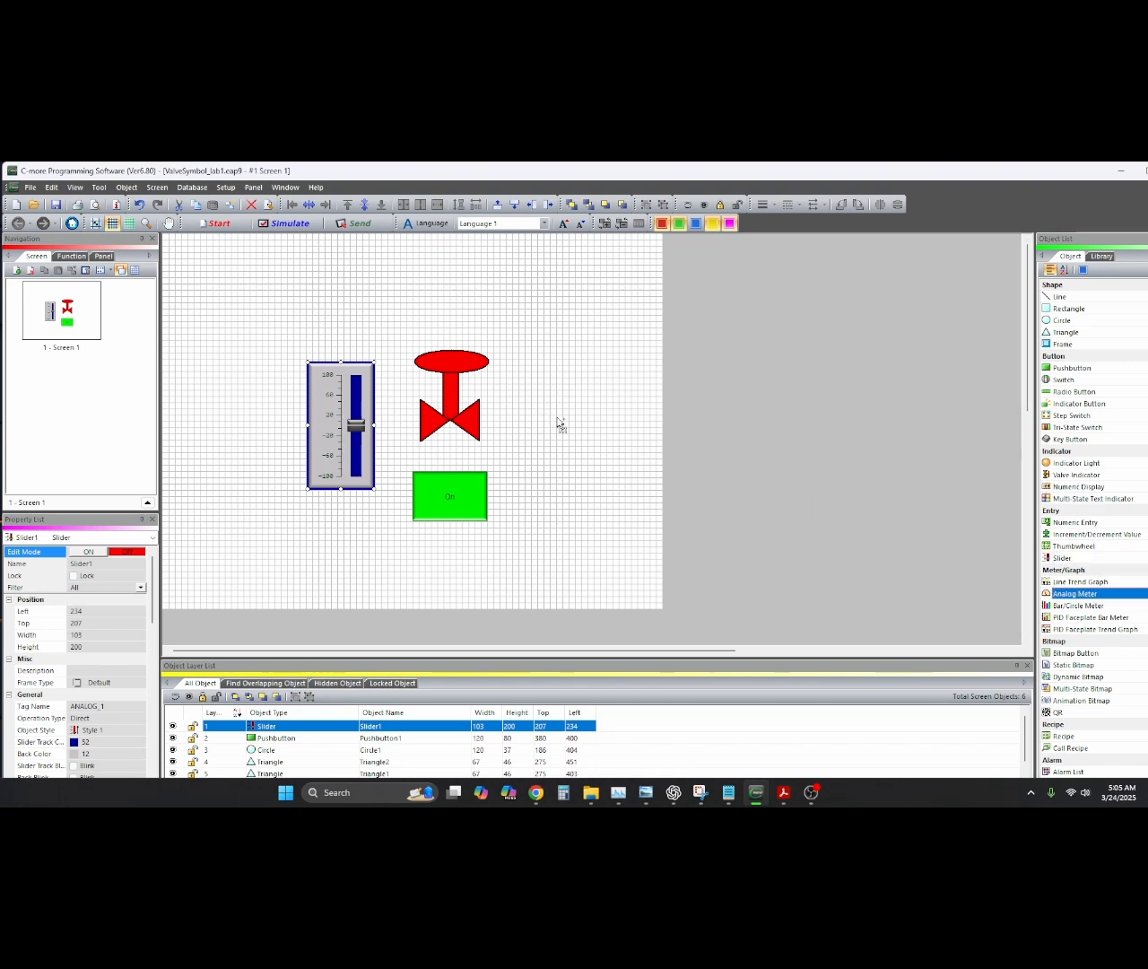
{"action": "left_click", "coordinate": [629, 455]}
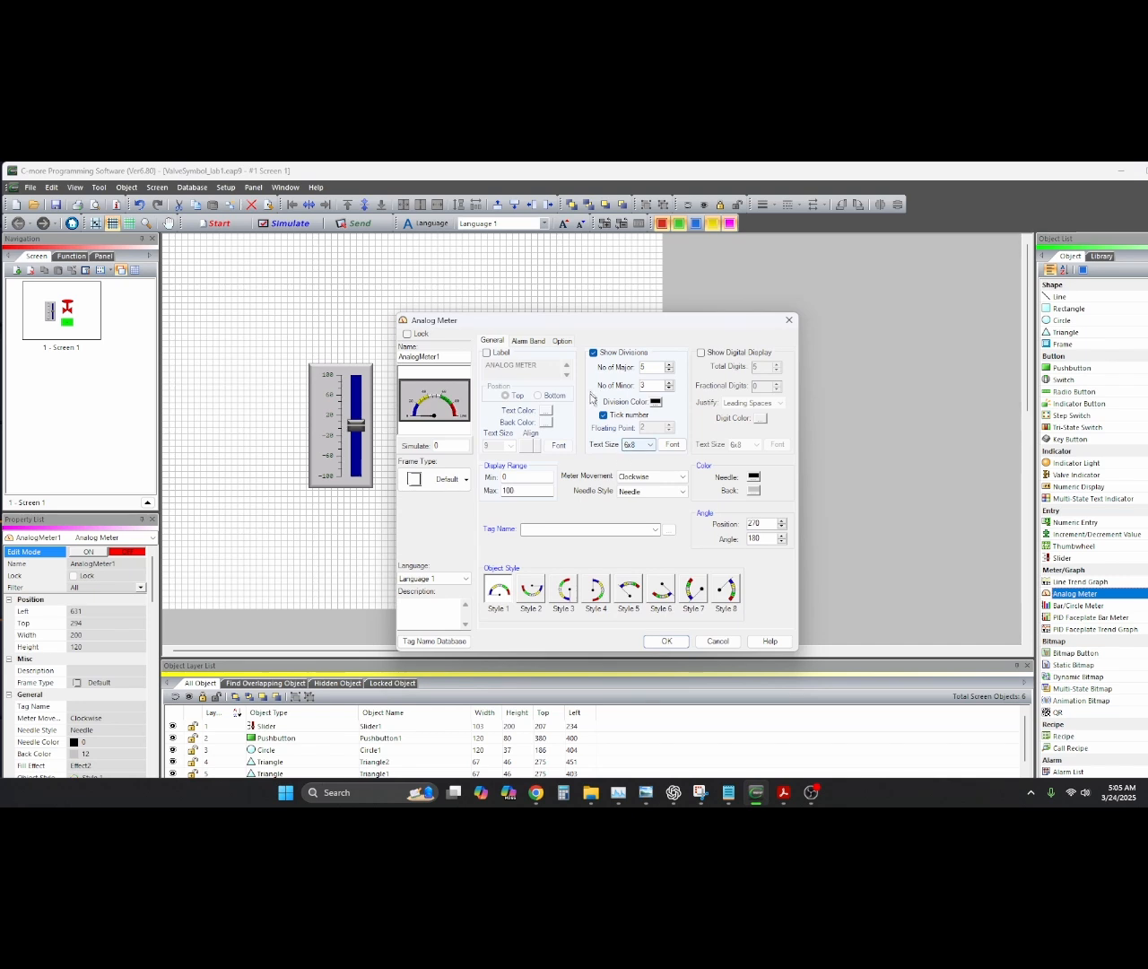
{"action": "left_click", "coordinate": [655, 534]}
{"action": "left_click", "coordinate": [554, 544]}
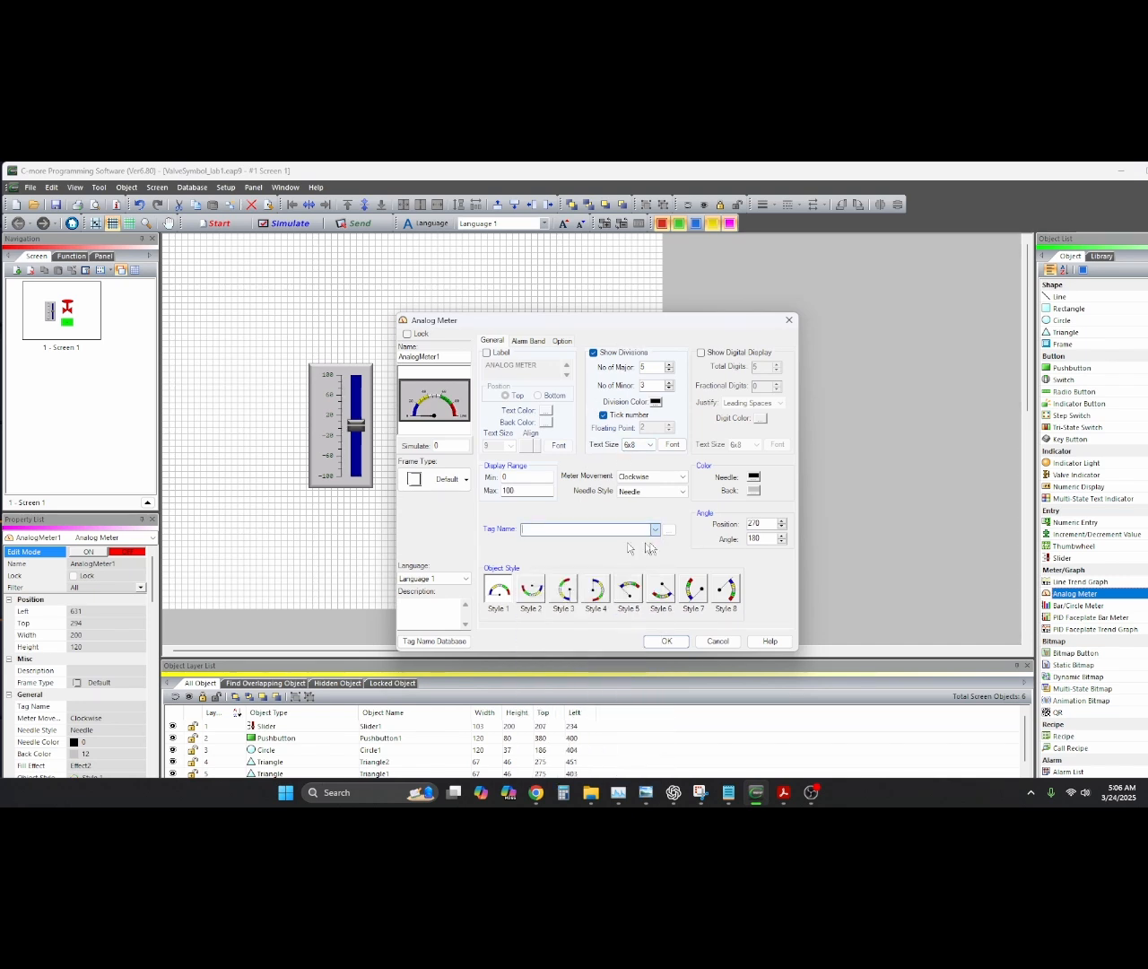
{"action": "left_click", "coordinate": [508, 476]}
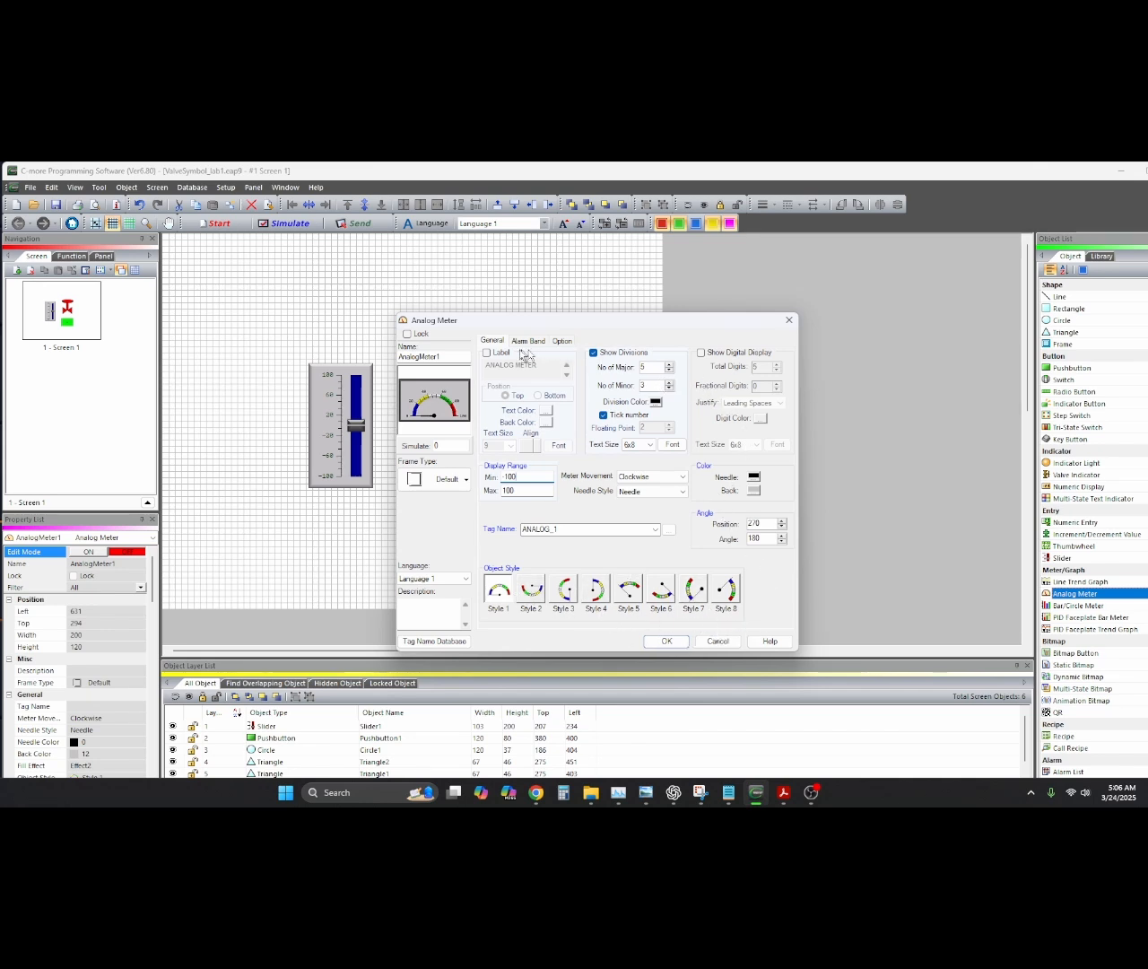
Label the meter 'Vacuum METER', keep the Default frame, and move it below the slider
{"action": "left_click", "coordinate": [487, 352]}
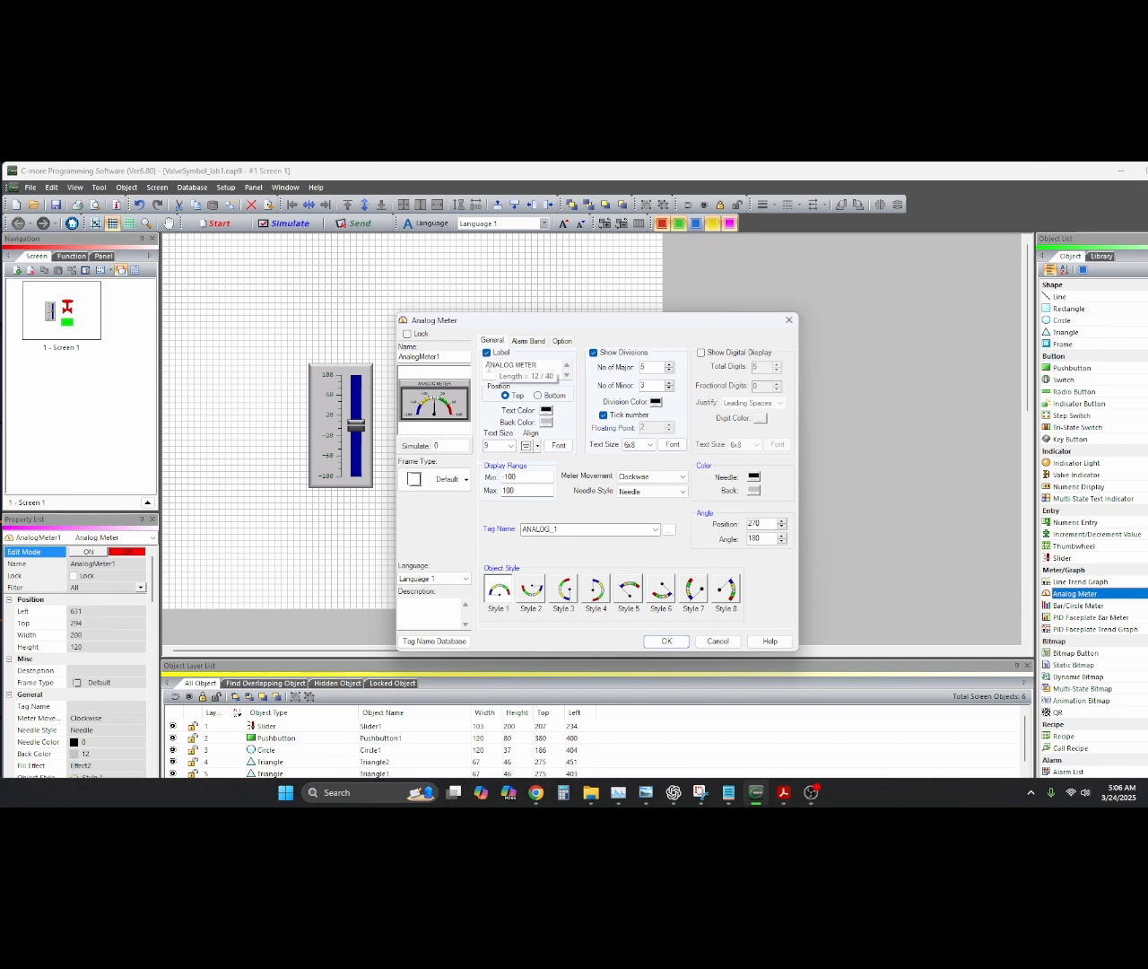
{"action": "left_click_drag", "start_coordinate": [487, 367], "coordinate": [498, 366]}
{"action": "type", "text": "Vacuum"}
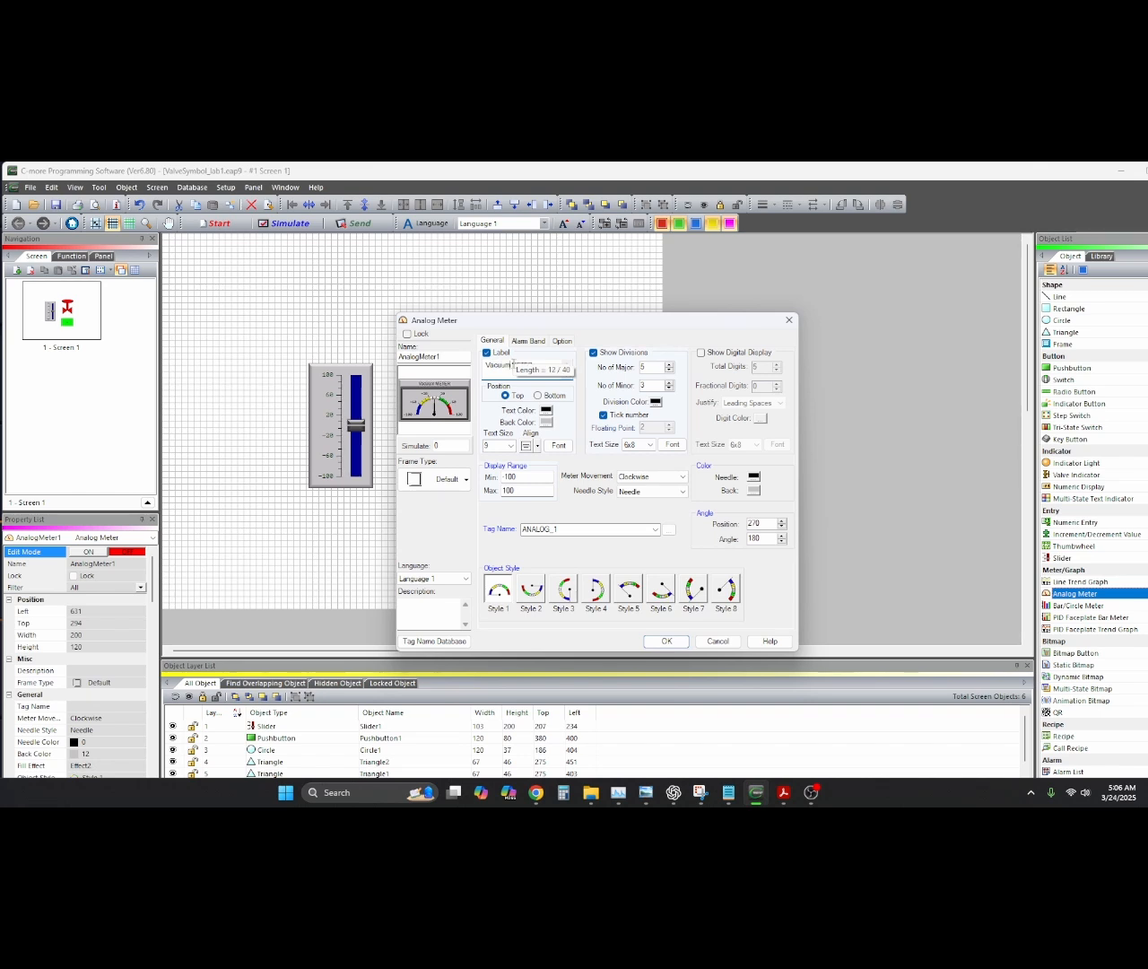
{"action": "left_click", "coordinate": [461, 481]}
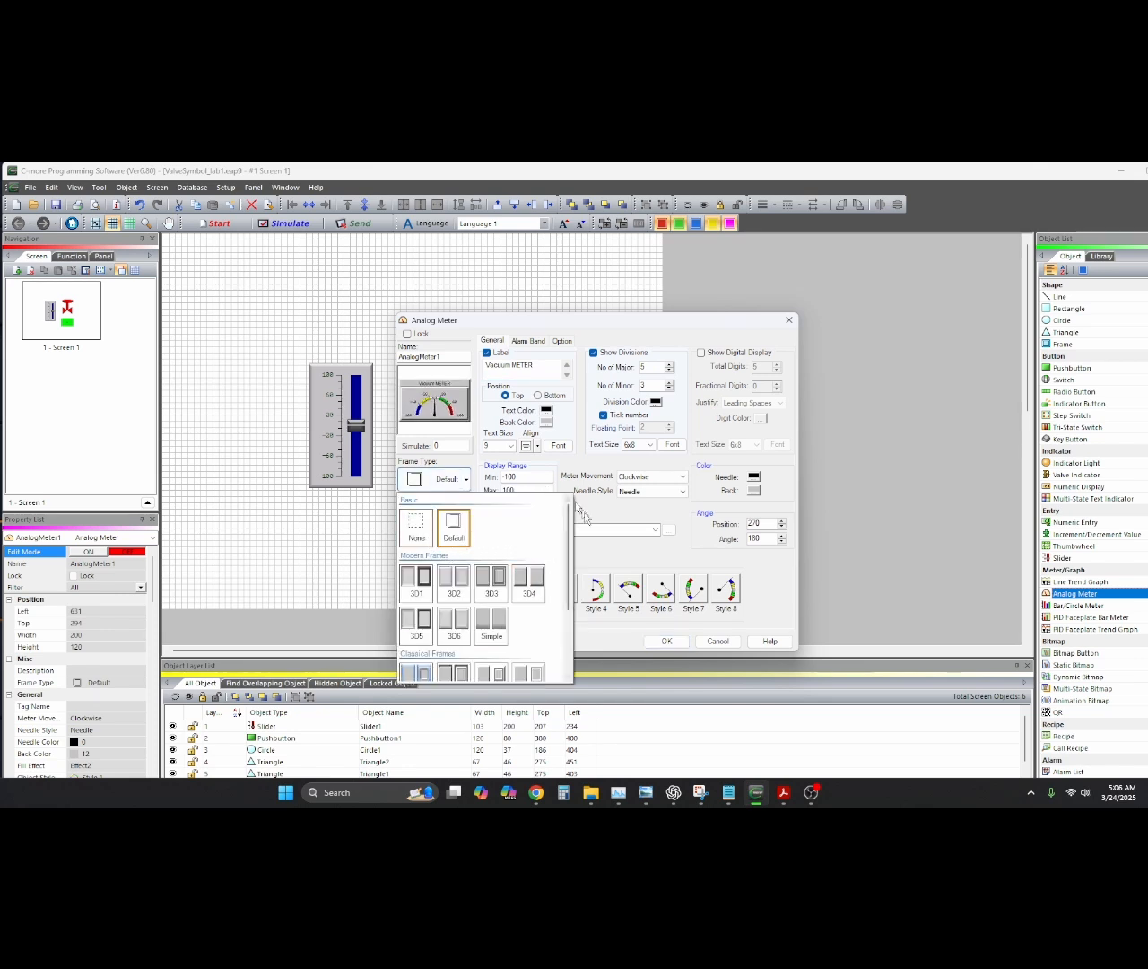
{"action": "left_click", "coordinate": [629, 555]}
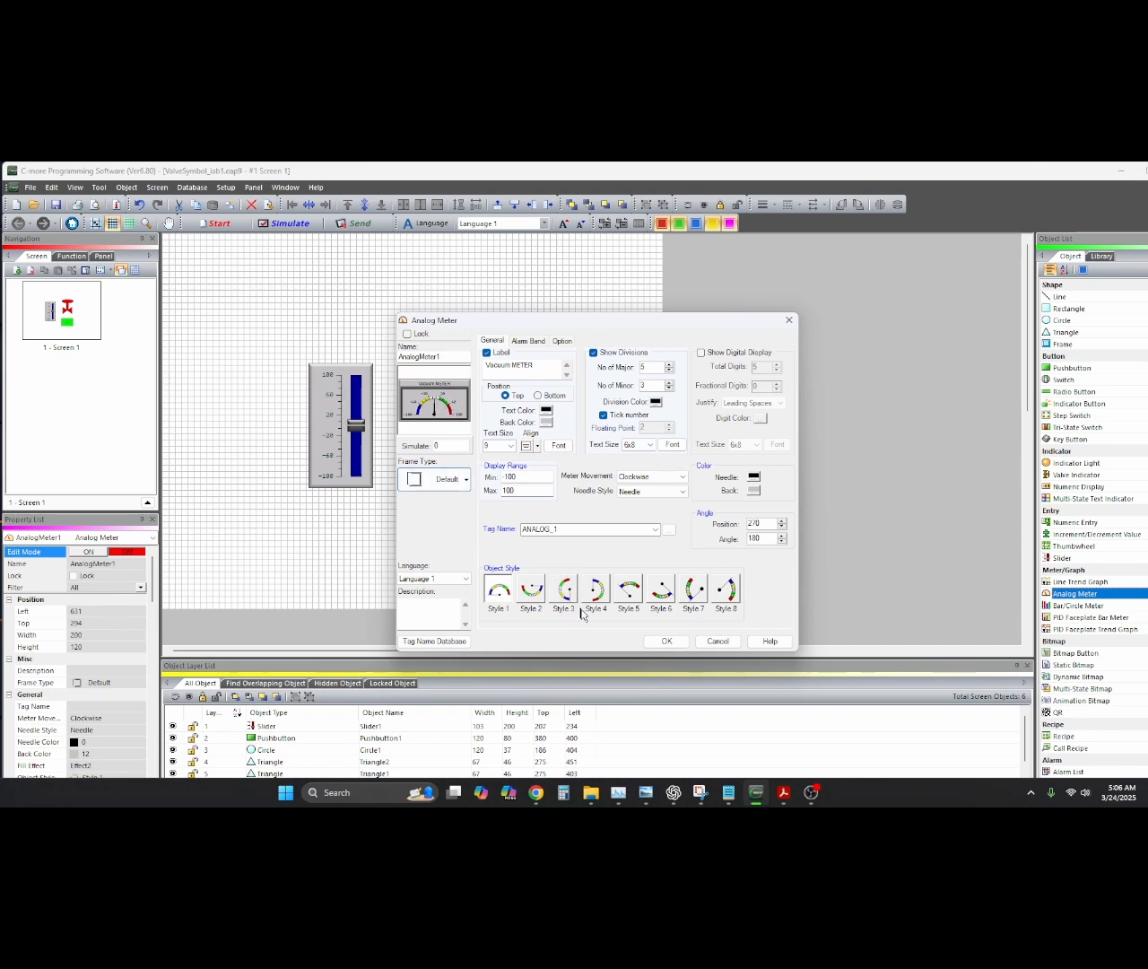
{"action": "left_click", "coordinate": [666, 641]}
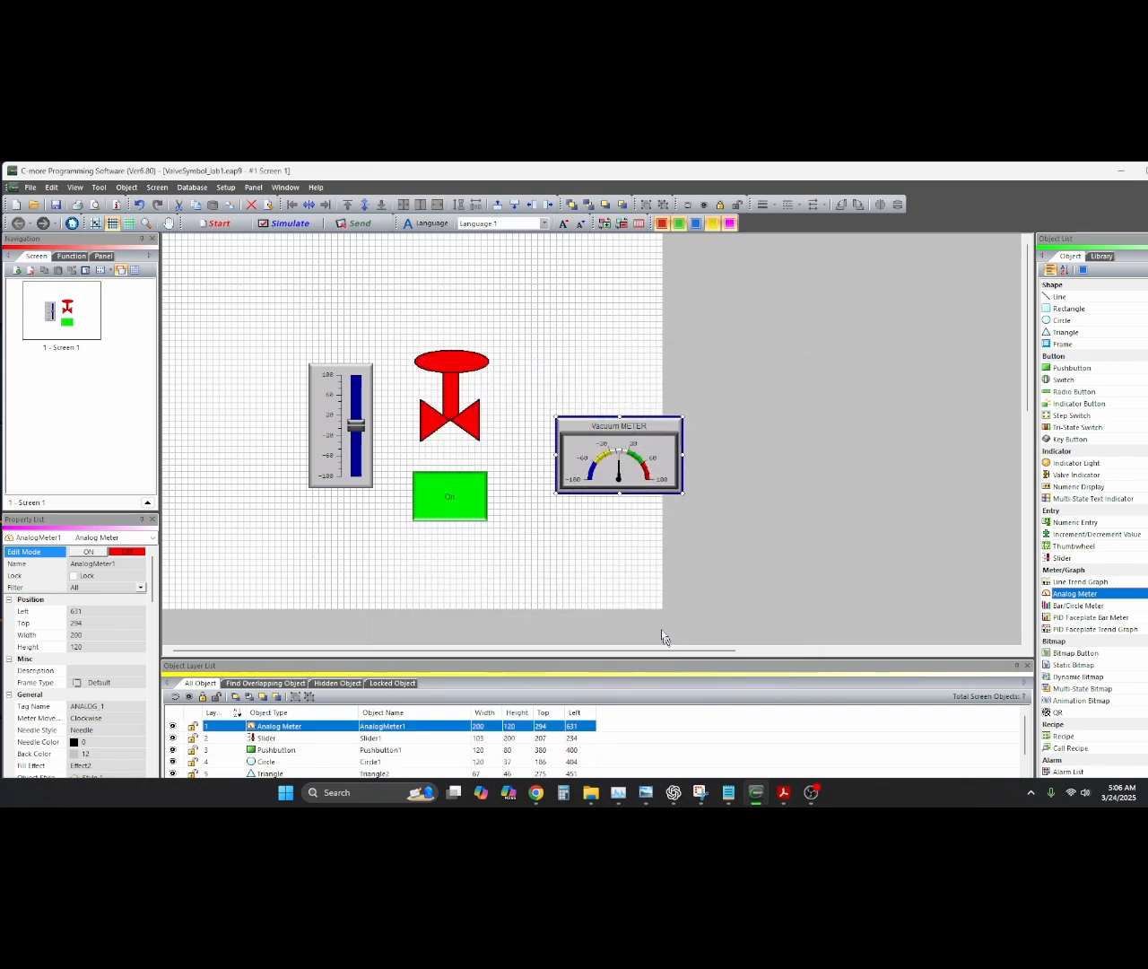
{"action": "left_click_drag", "start_coordinate": [600, 430], "coordinate": [292, 513]}
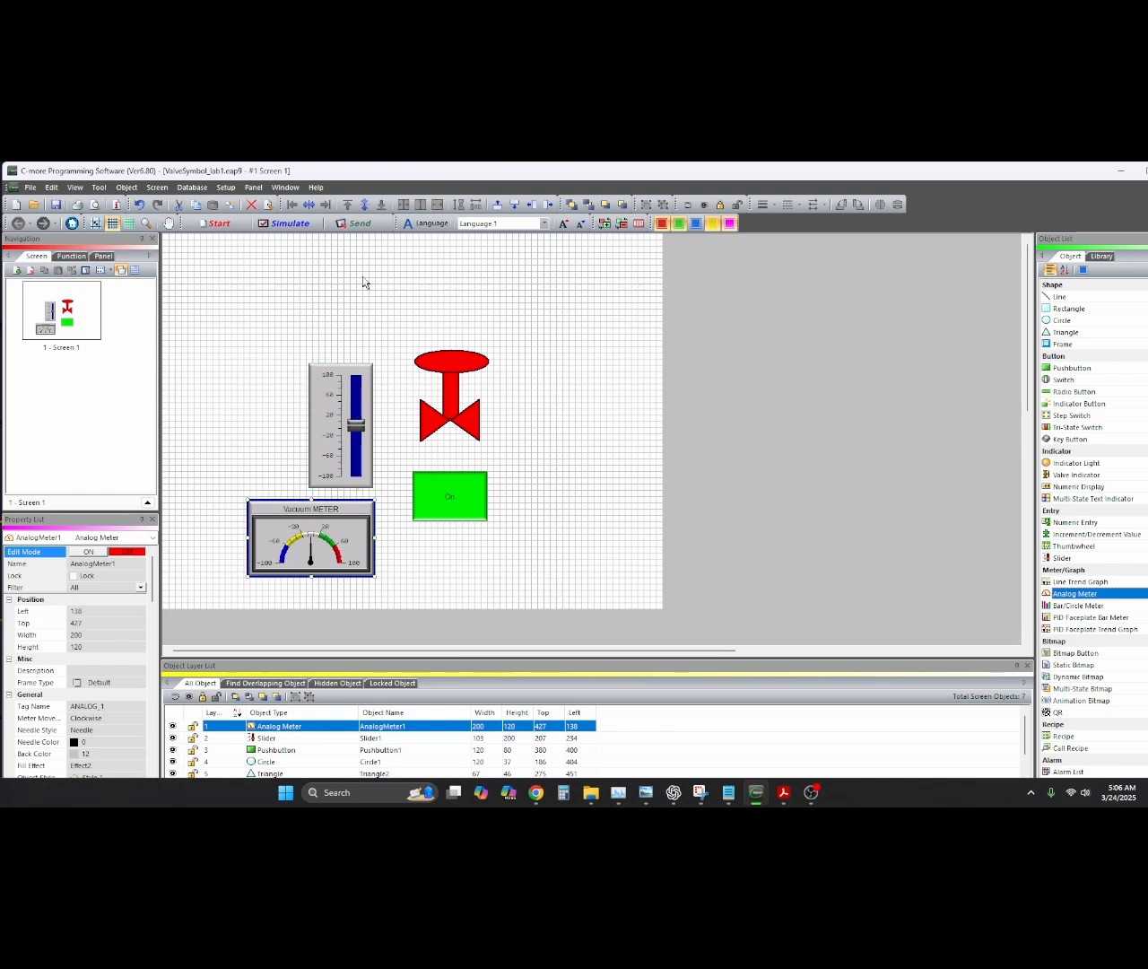
Simulate the screen, raise the slider to about 46, and toggle the pushbutton off and on
{"action": "left_click", "coordinate": [286, 223]}
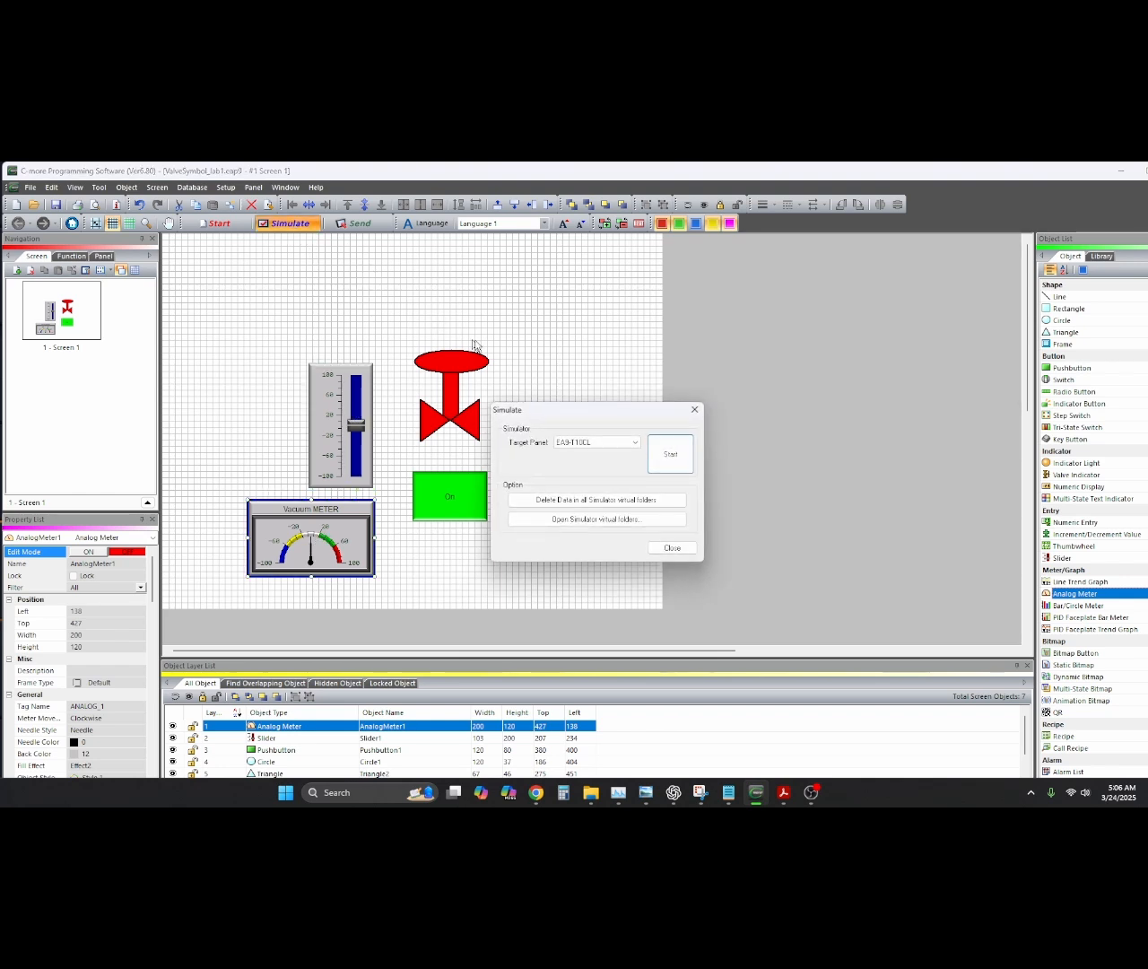
{"action": "left_click", "coordinate": [668, 458]}
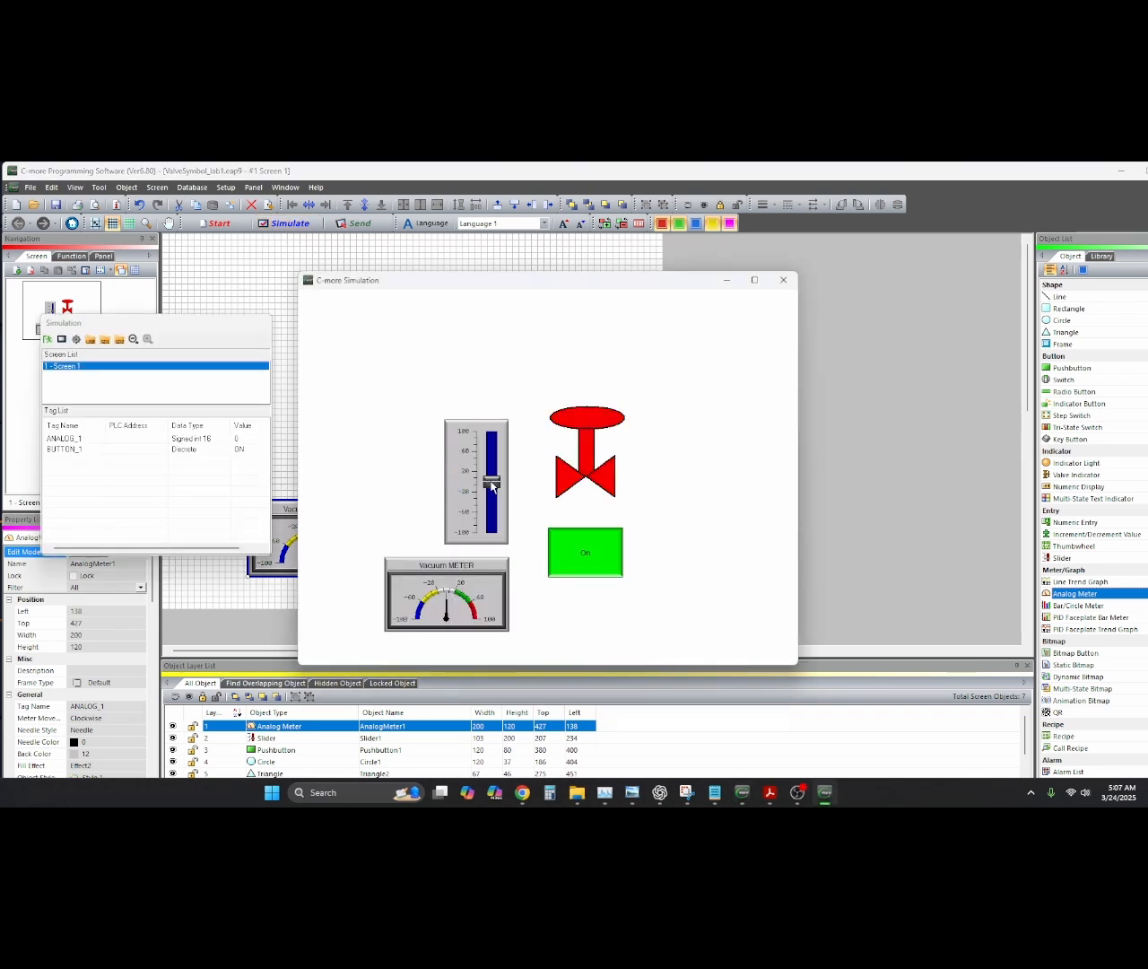
{"action": "mouse_move", "coordinate": [490, 485]}
{"action": "left_mouse_down"}
{"action": "mouse_move", "coordinate": [494, 452]}
{"action": "mouse_move", "coordinate": [502, 521]}
{"action": "mouse_move", "coordinate": [492, 456]}
{"action": "left_mouse_up"}
{"action": "left_click", "coordinate": [581, 551]}
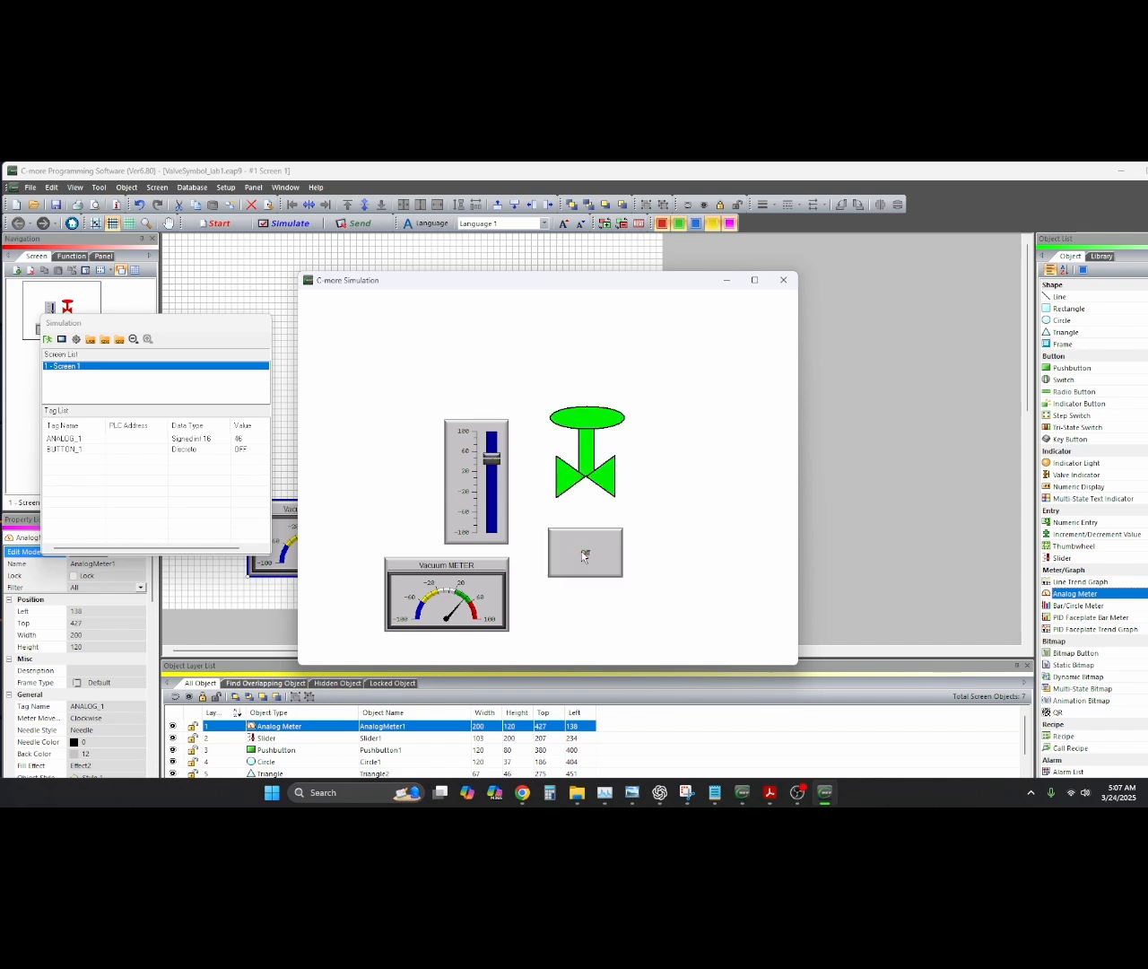
{"action": "left_click", "coordinate": [783, 280]}
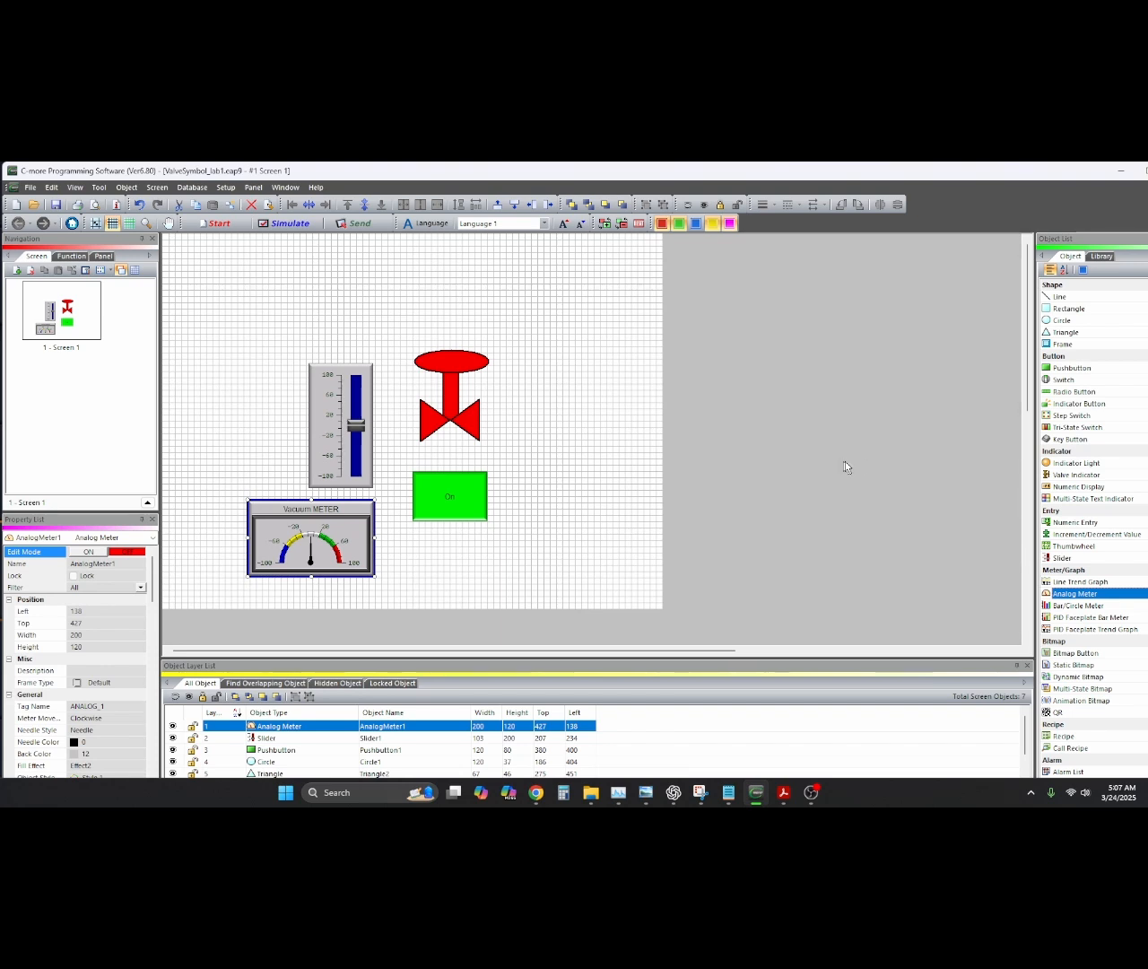
Place a Numeric Display above the slider tied to ANALOG_1 with Frame Type None
{"action": "left_click", "coordinate": [1075, 487]}
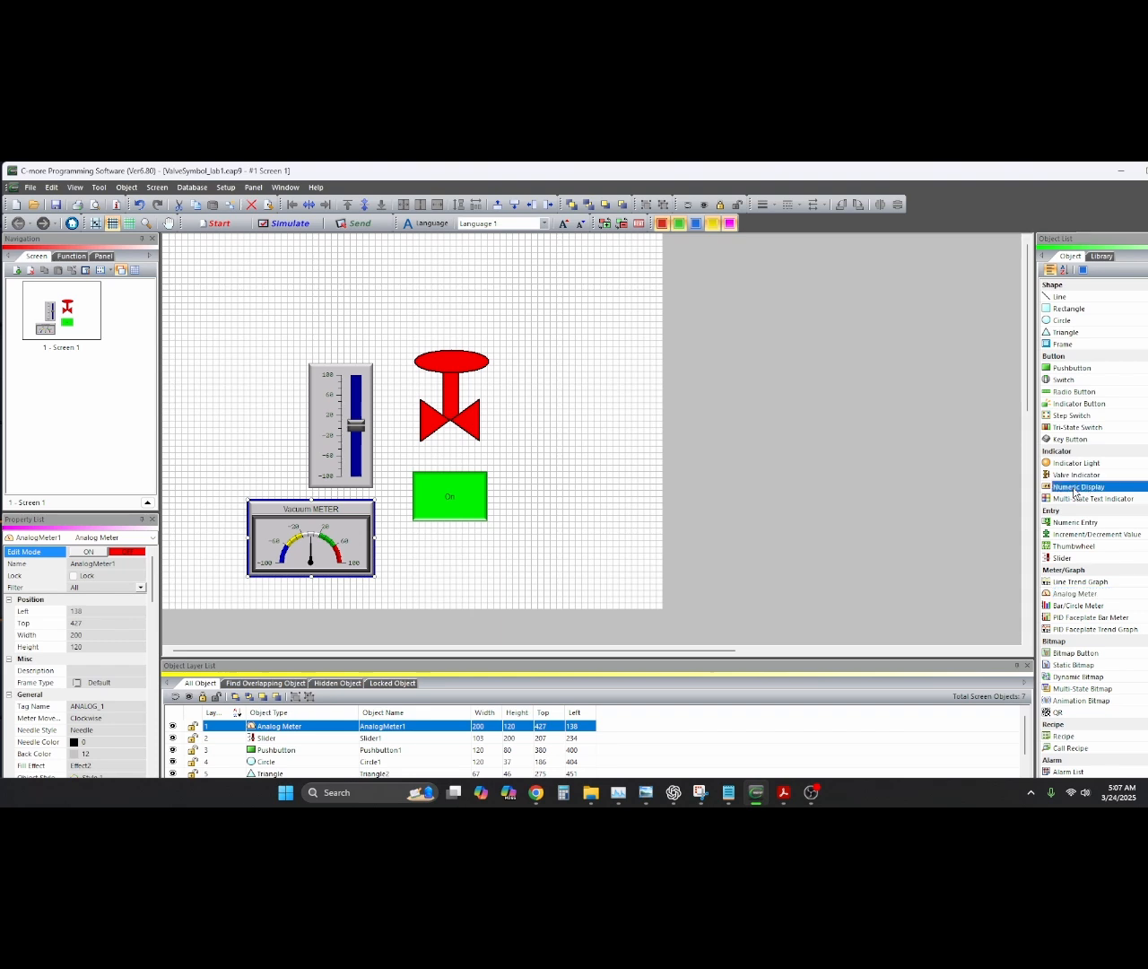
{"action": "left_click", "coordinate": [330, 296]}
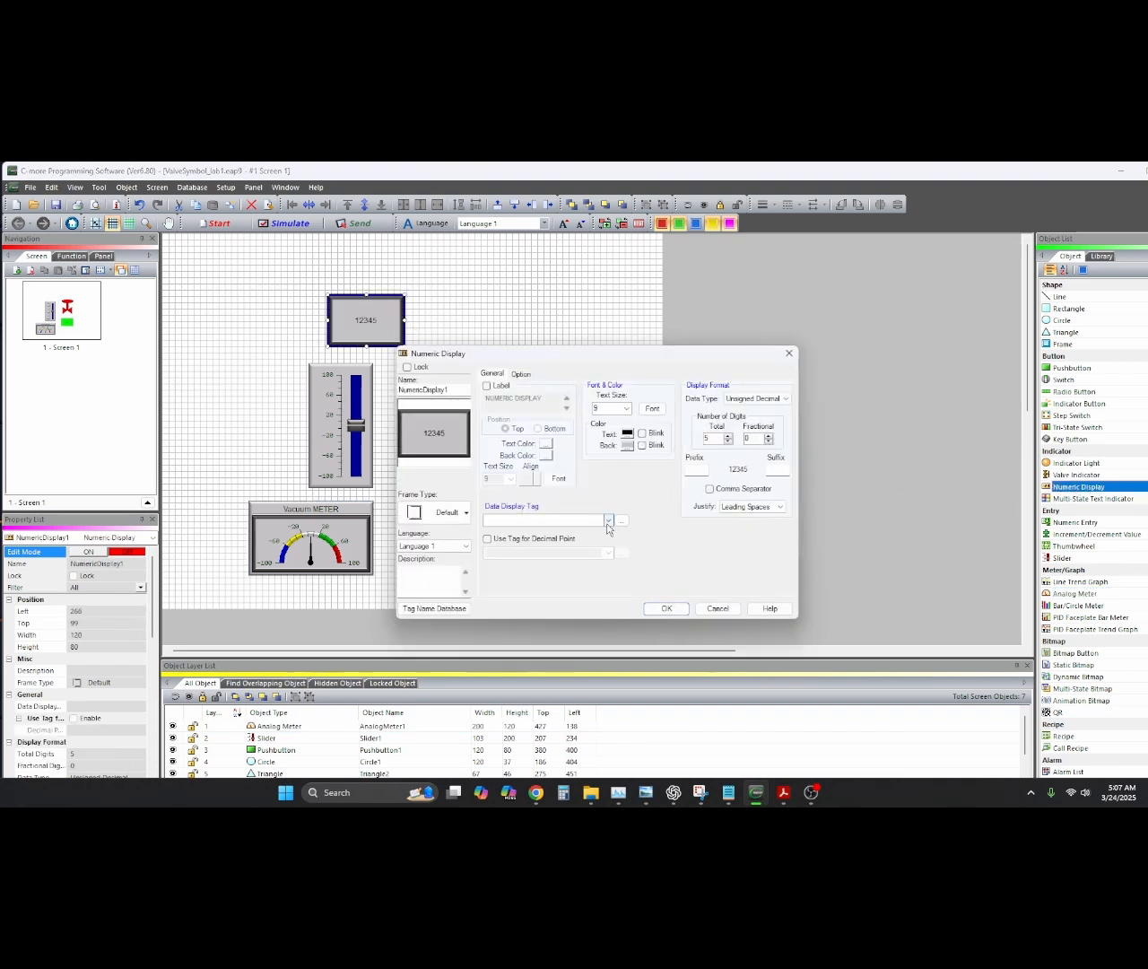
{"action": "left_click", "coordinate": [608, 520]}
{"action": "left_click", "coordinate": [525, 532]}
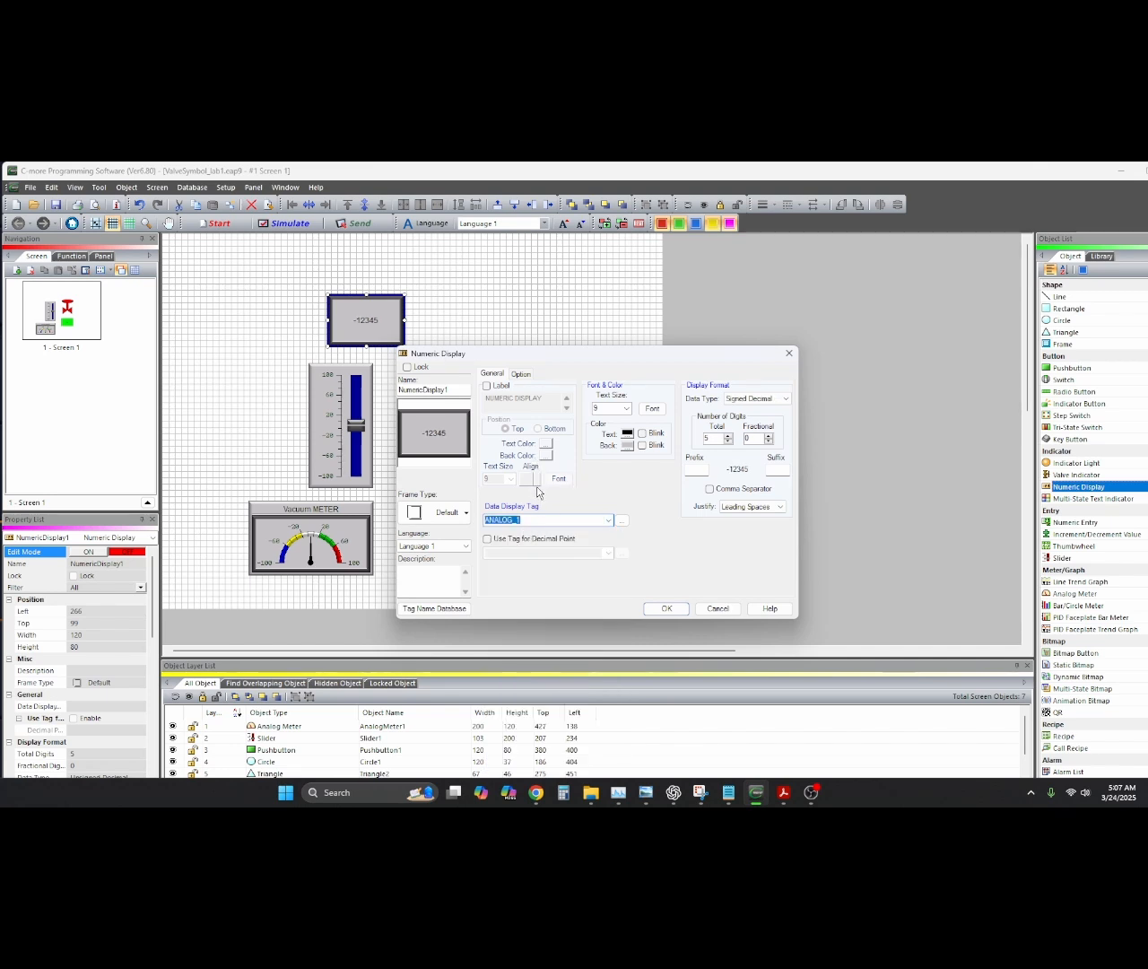
{"action": "left_click", "coordinate": [465, 513]}
{"action": "left_click", "coordinate": [467, 515]}
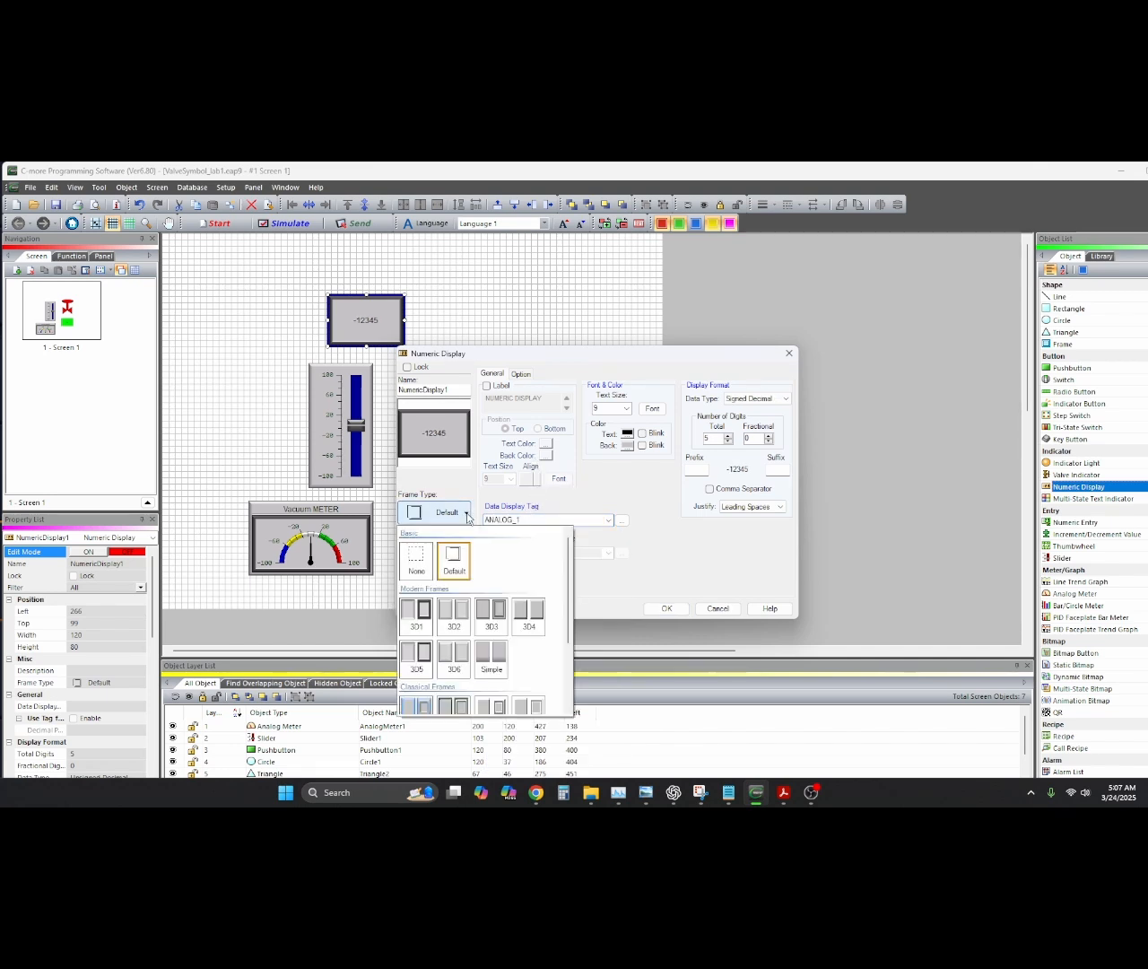
{"action": "left_click", "coordinate": [425, 563]}
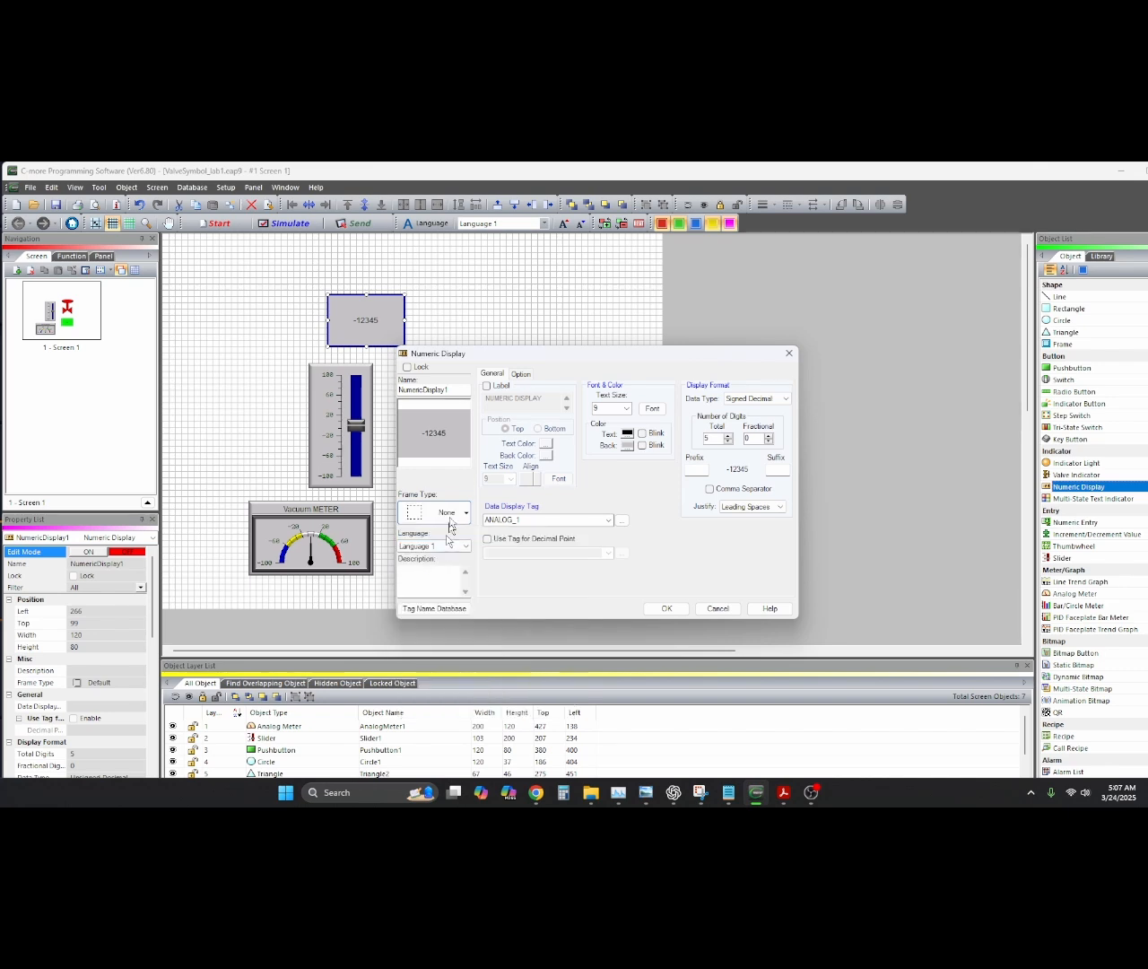
{"action": "left_click", "coordinate": [366, 294]}
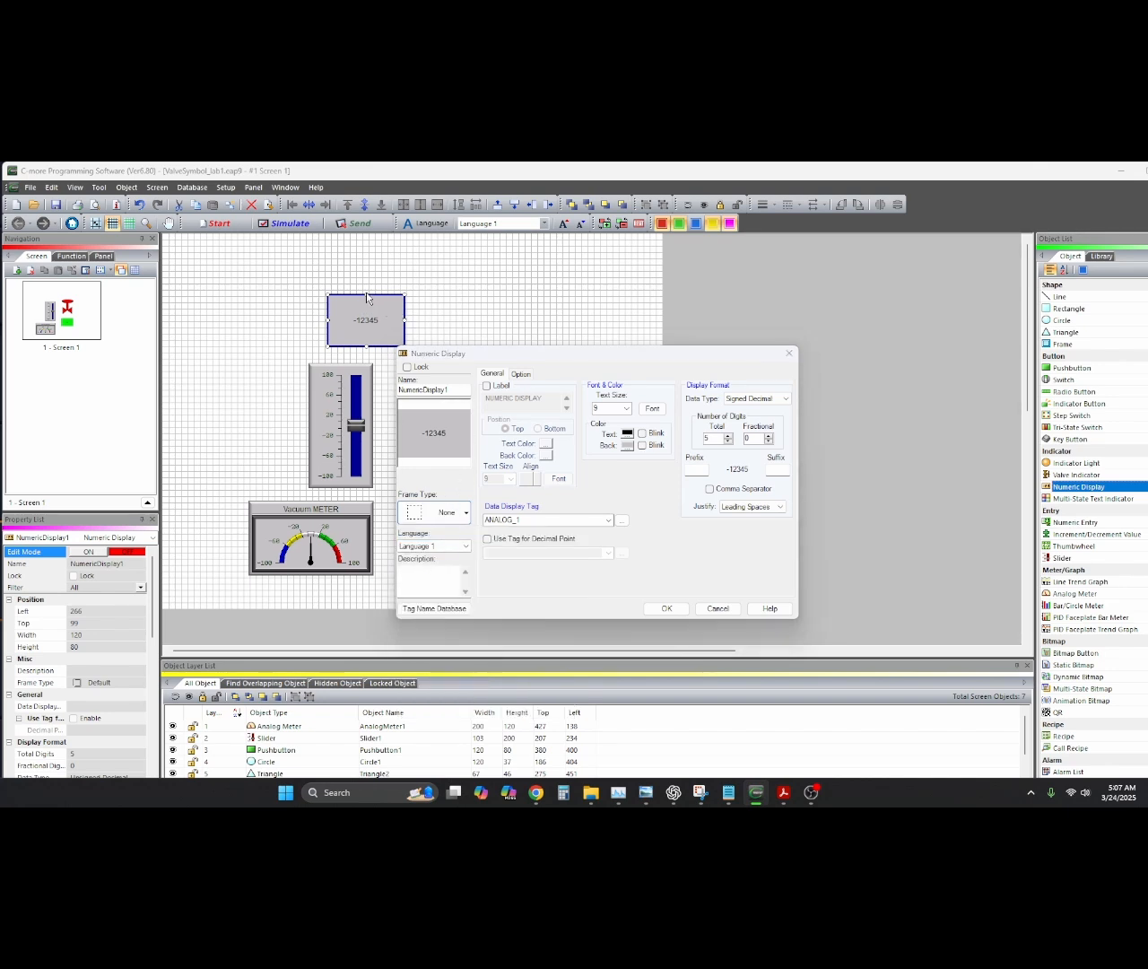
{"action": "left_click", "coordinate": [668, 609]}
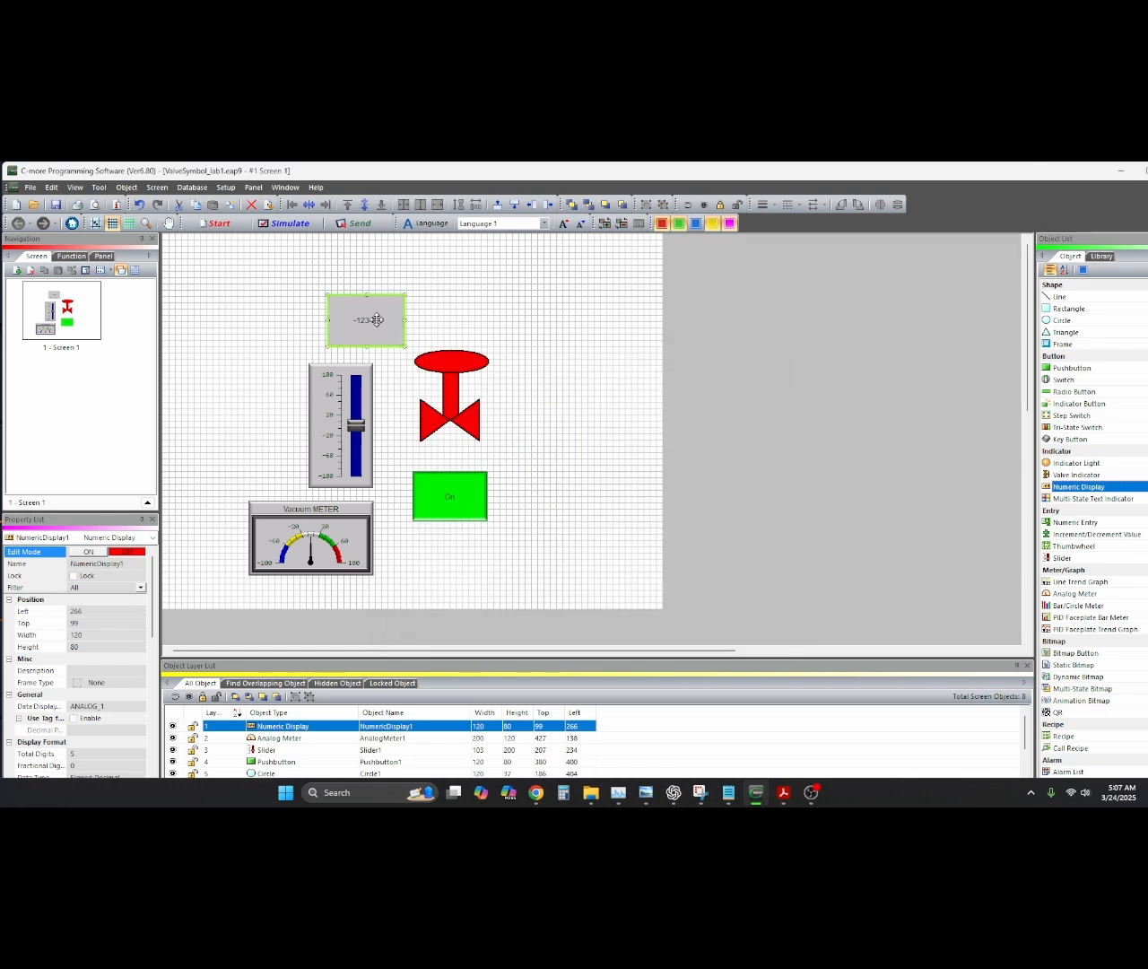
Shrink the numeric display, stretch the Vacuum METER taller, and move the display into the meter face
{"action": "left_click_drag", "start_coordinate": [367, 295], "coordinate": [370, 337]}
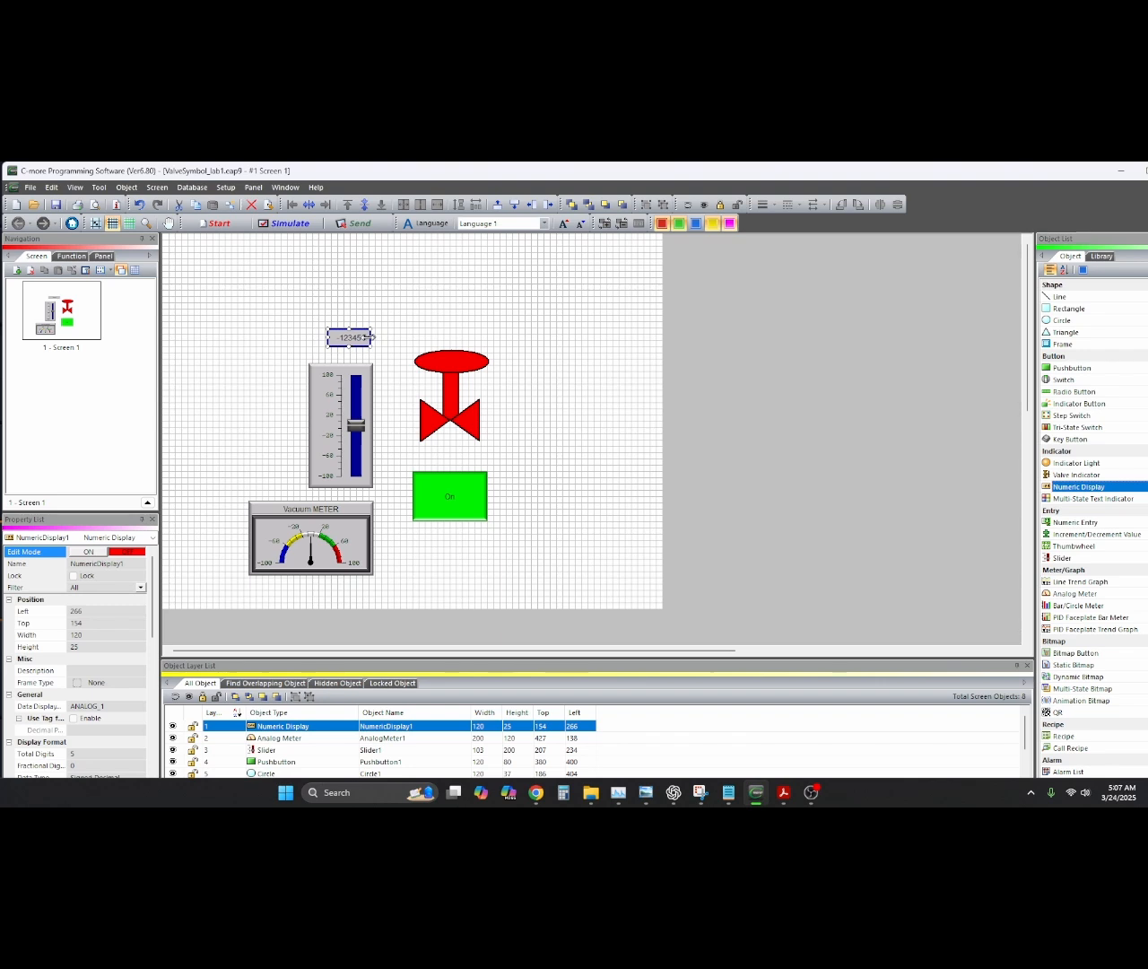
{"action": "left_click", "coordinate": [308, 576]}
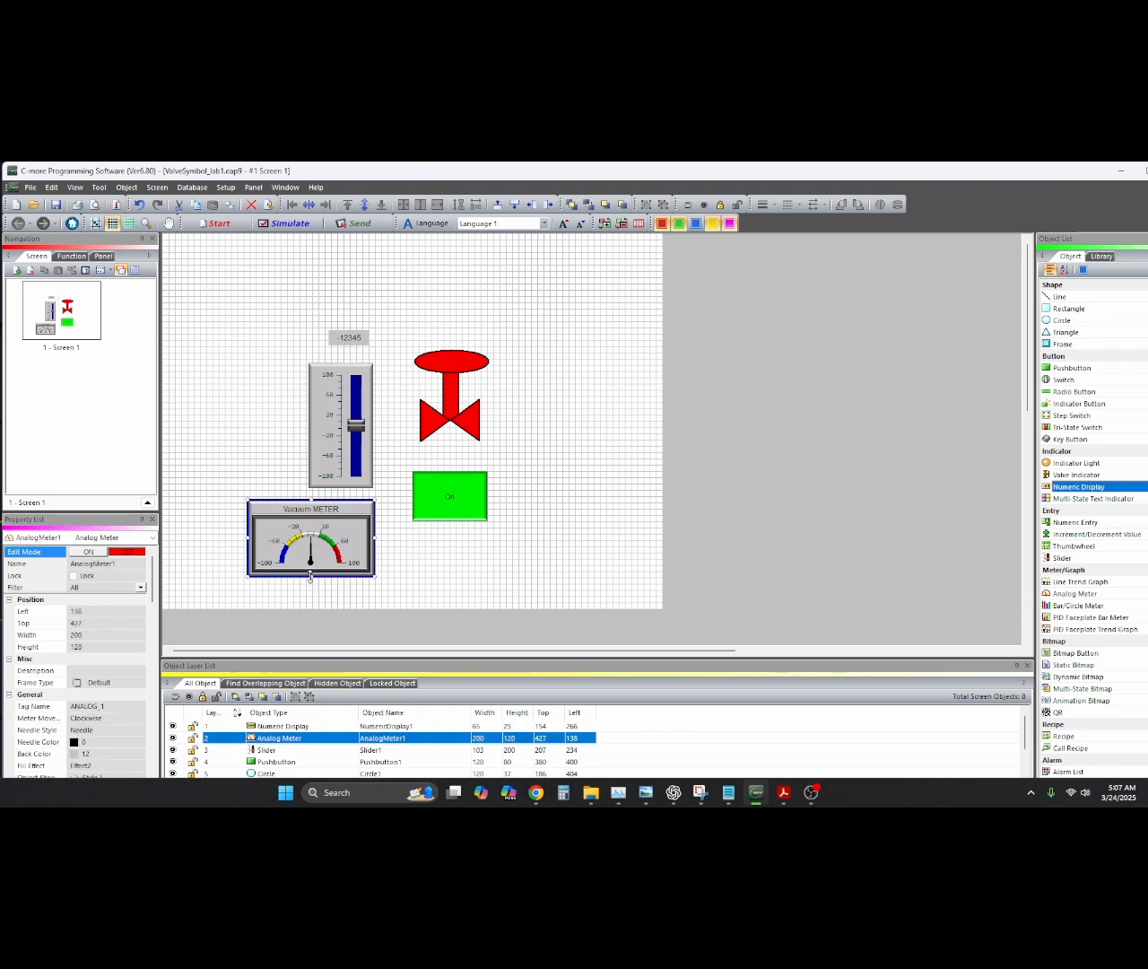
{"action": "left_click_drag", "start_coordinate": [311, 575], "coordinate": [310, 600]}
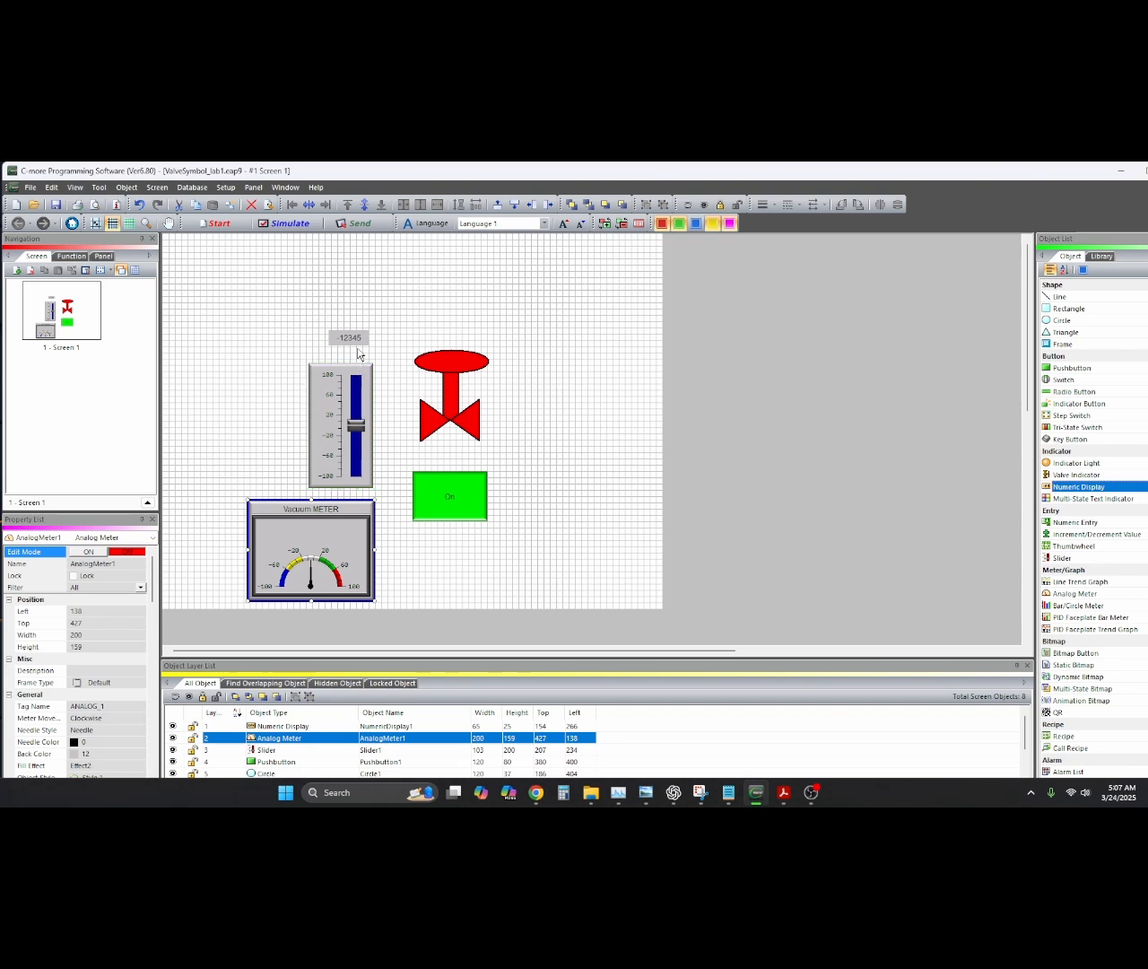
{"action": "left_click_drag", "start_coordinate": [355, 343], "coordinate": [313, 529]}
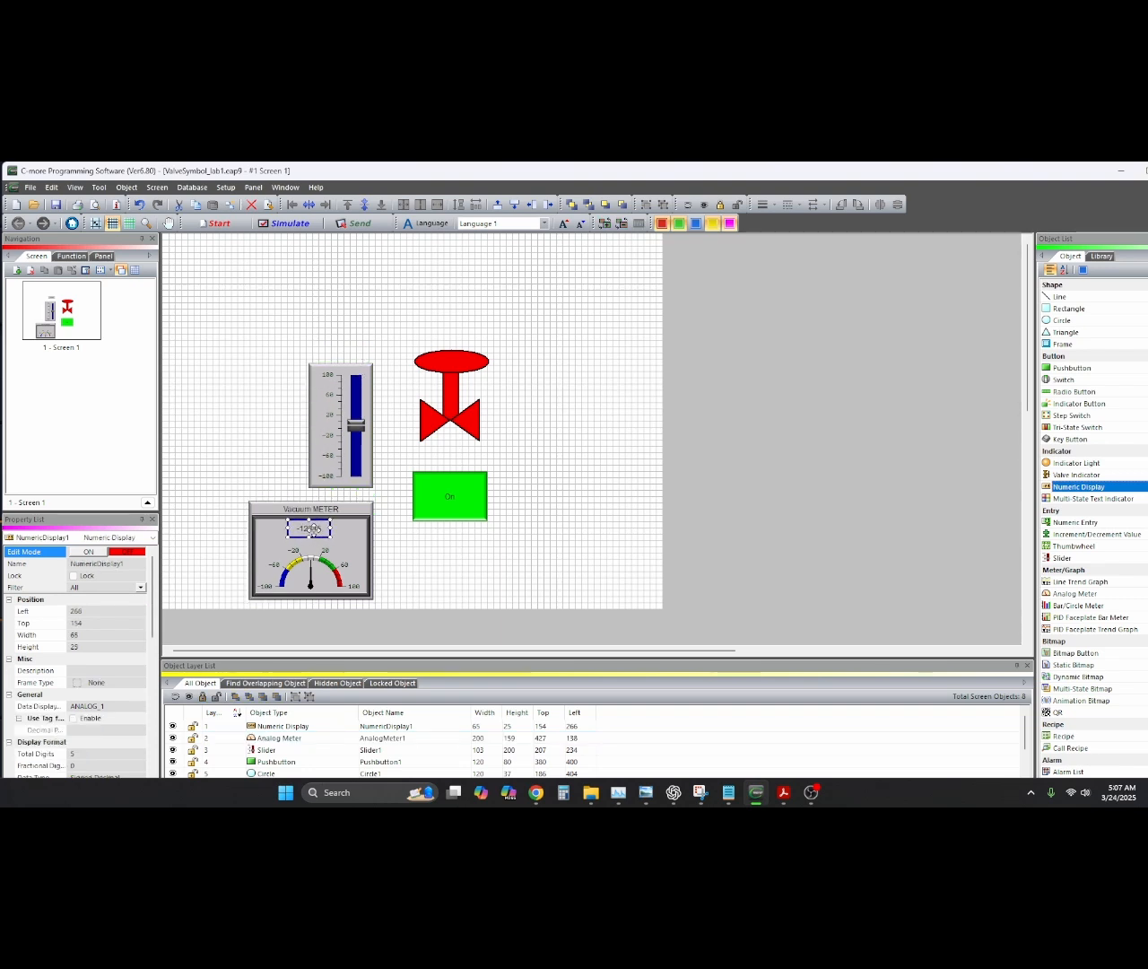
Select the meter and numeric display together and Align Center them horizontally
{"action": "left_click", "coordinate": [362, 566]}
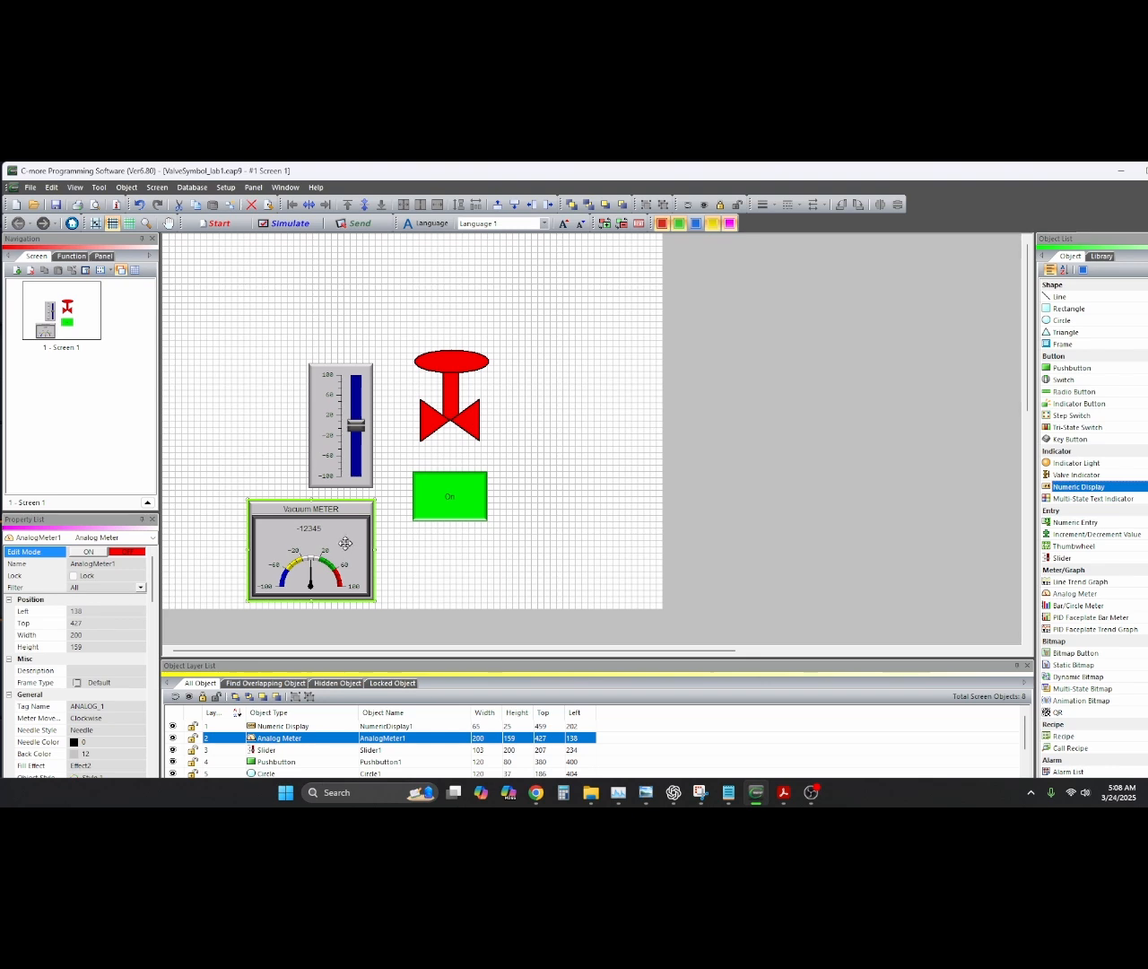
{"action": "left_click", "coordinate": [338, 524], "text": "shift"}
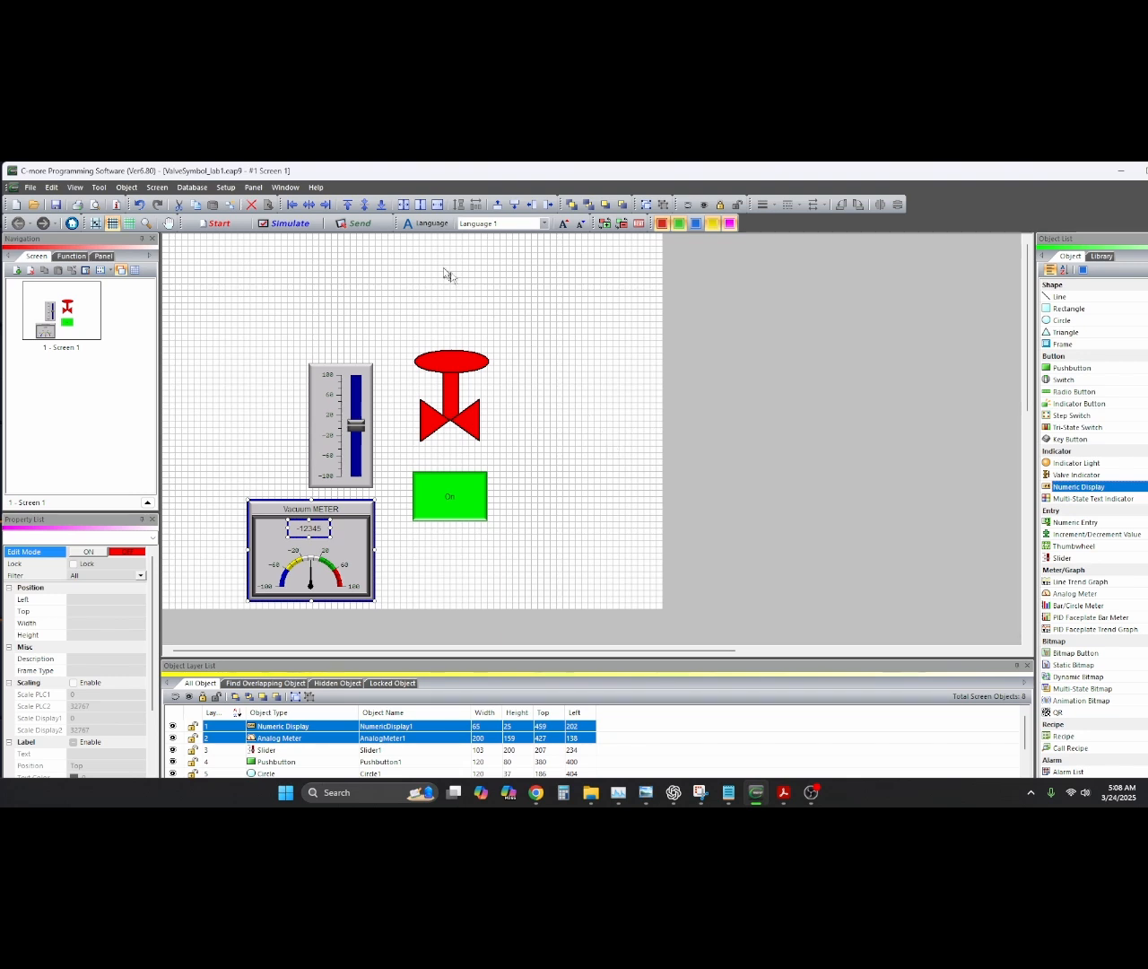
{"action": "left_click", "coordinate": [308, 205]}
{"action": "left_click", "coordinate": [520, 546]}
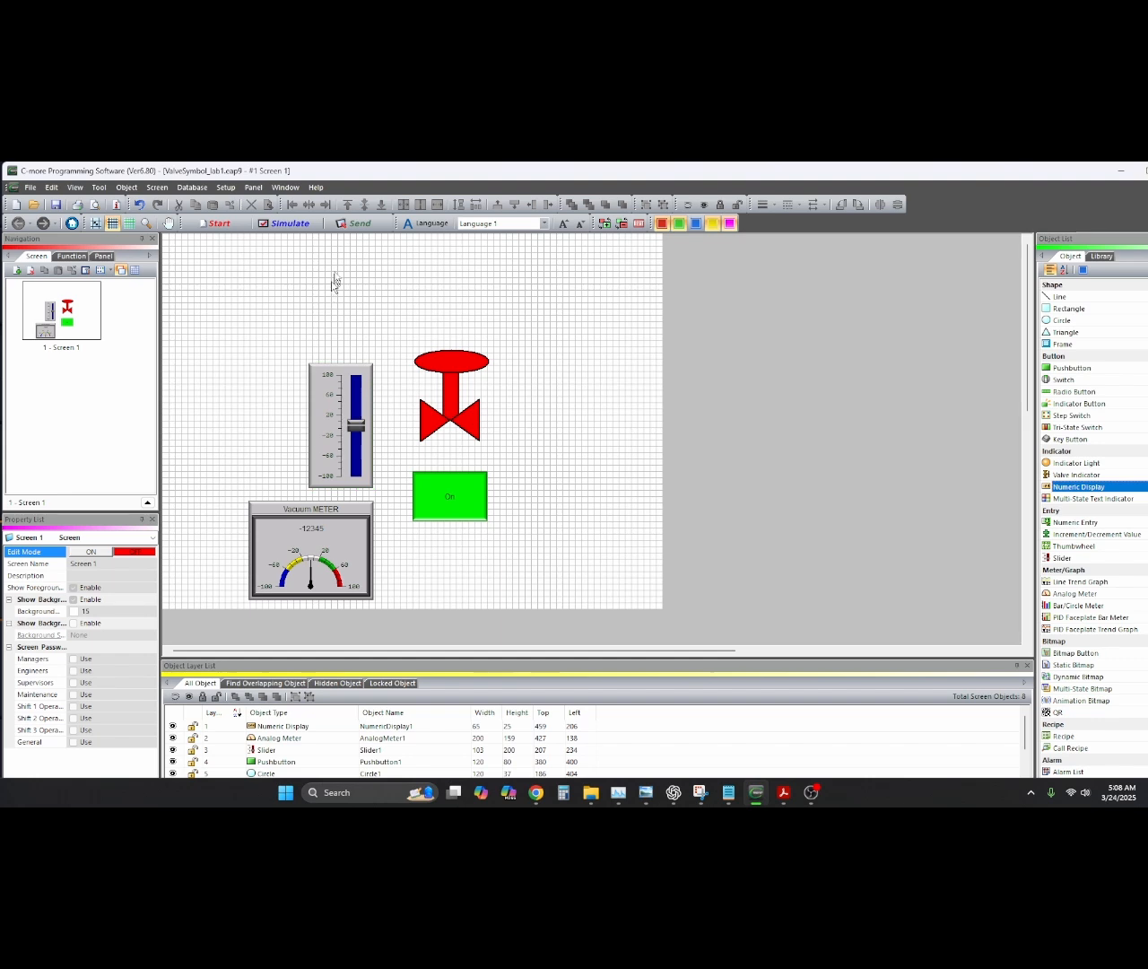
Simulate and lower the slider to near zero, watching the meter's numeric readout follow
{"action": "left_click", "coordinate": [285, 223]}
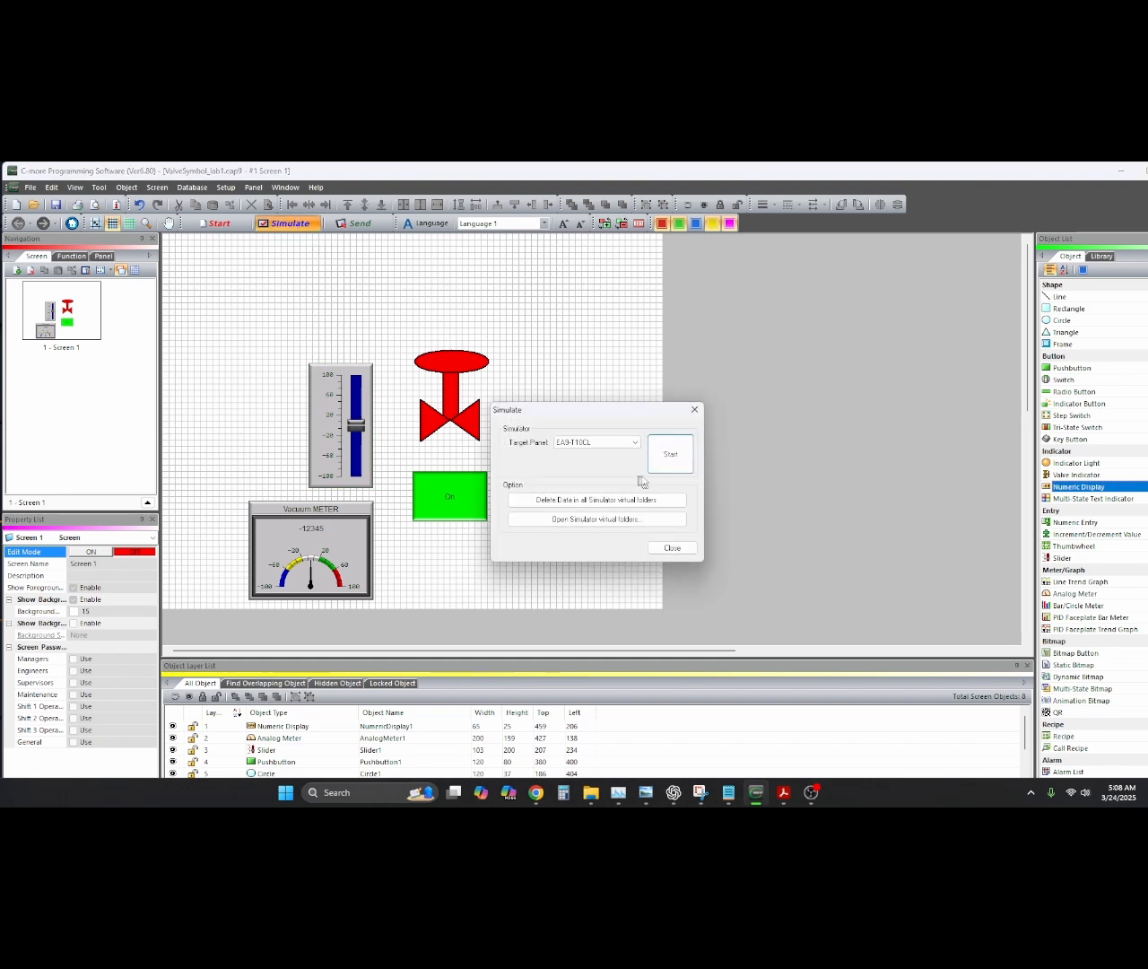
{"action": "left_click", "coordinate": [666, 456]}
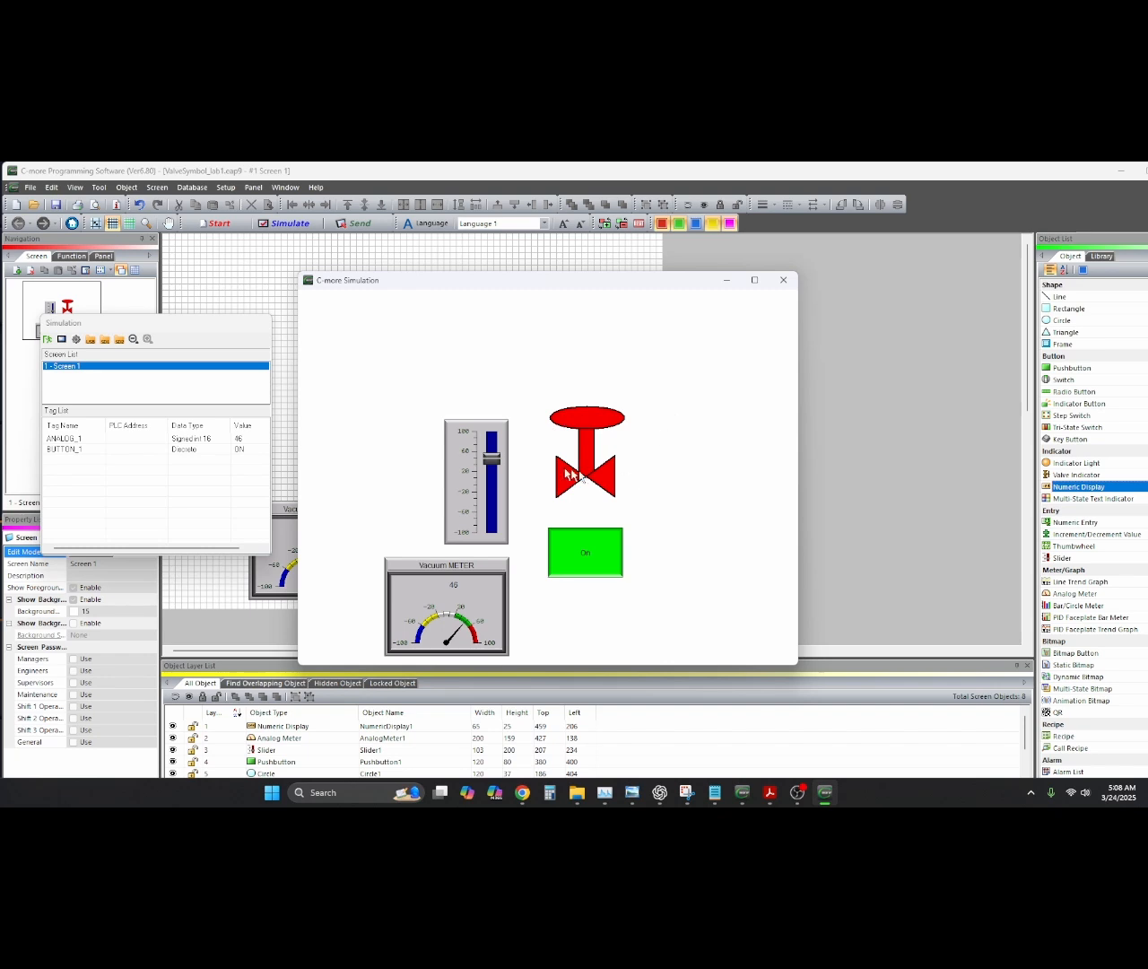
{"action": "left_click_drag", "start_coordinate": [491, 460], "coordinate": [490, 485]}
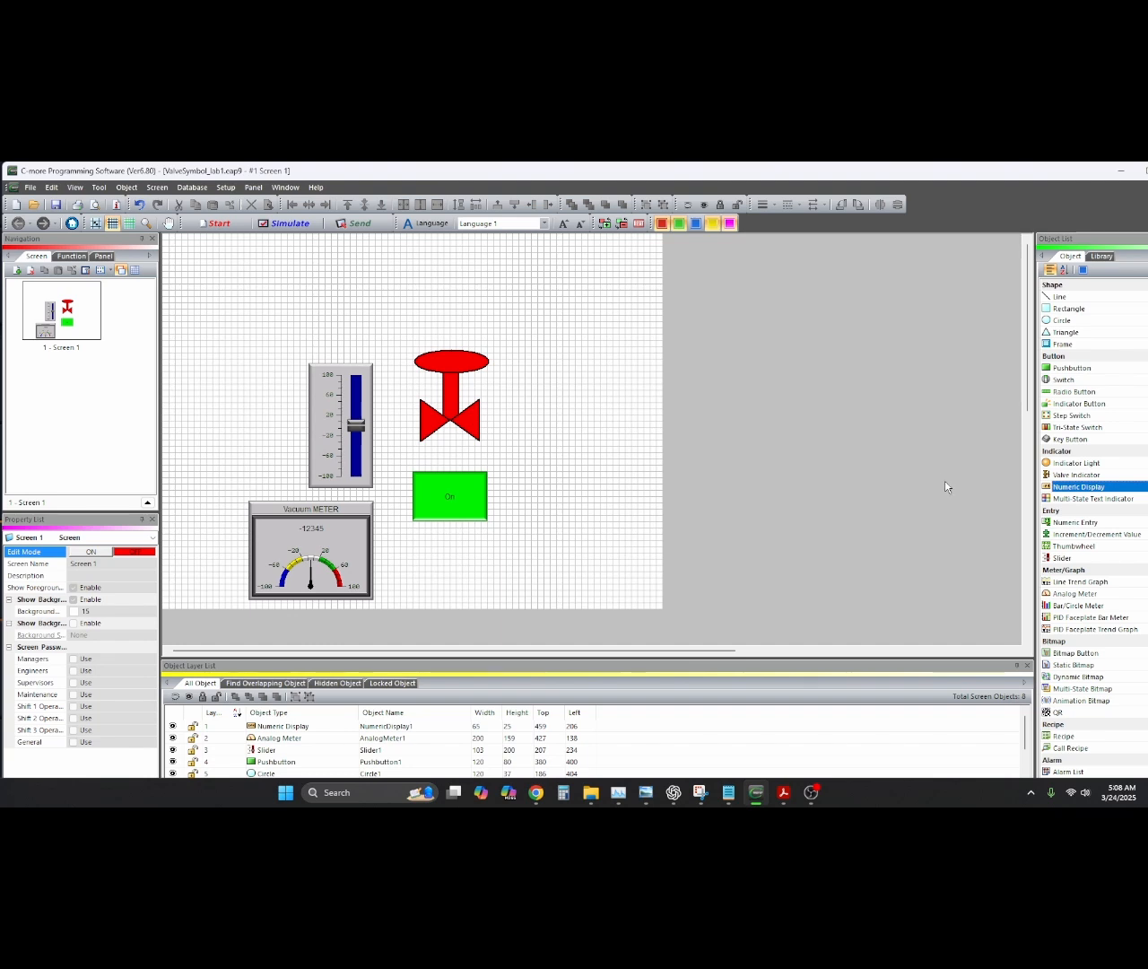
Place a Numeric Entry linked to ANALOG_1 and resize it to 62×29 above the slider
{"action": "left_click", "coordinate": [1071, 522]}
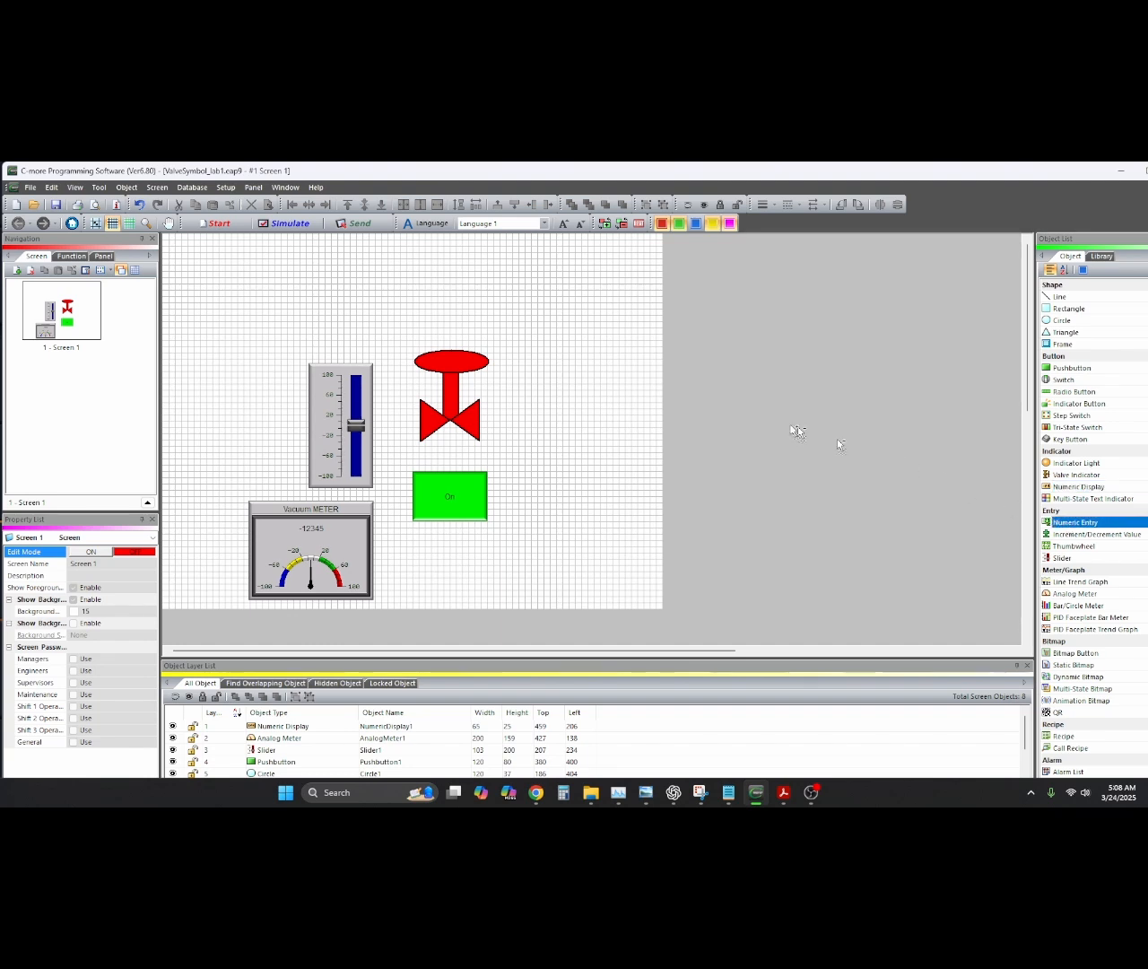
{"action": "left_click", "coordinate": [341, 321]}
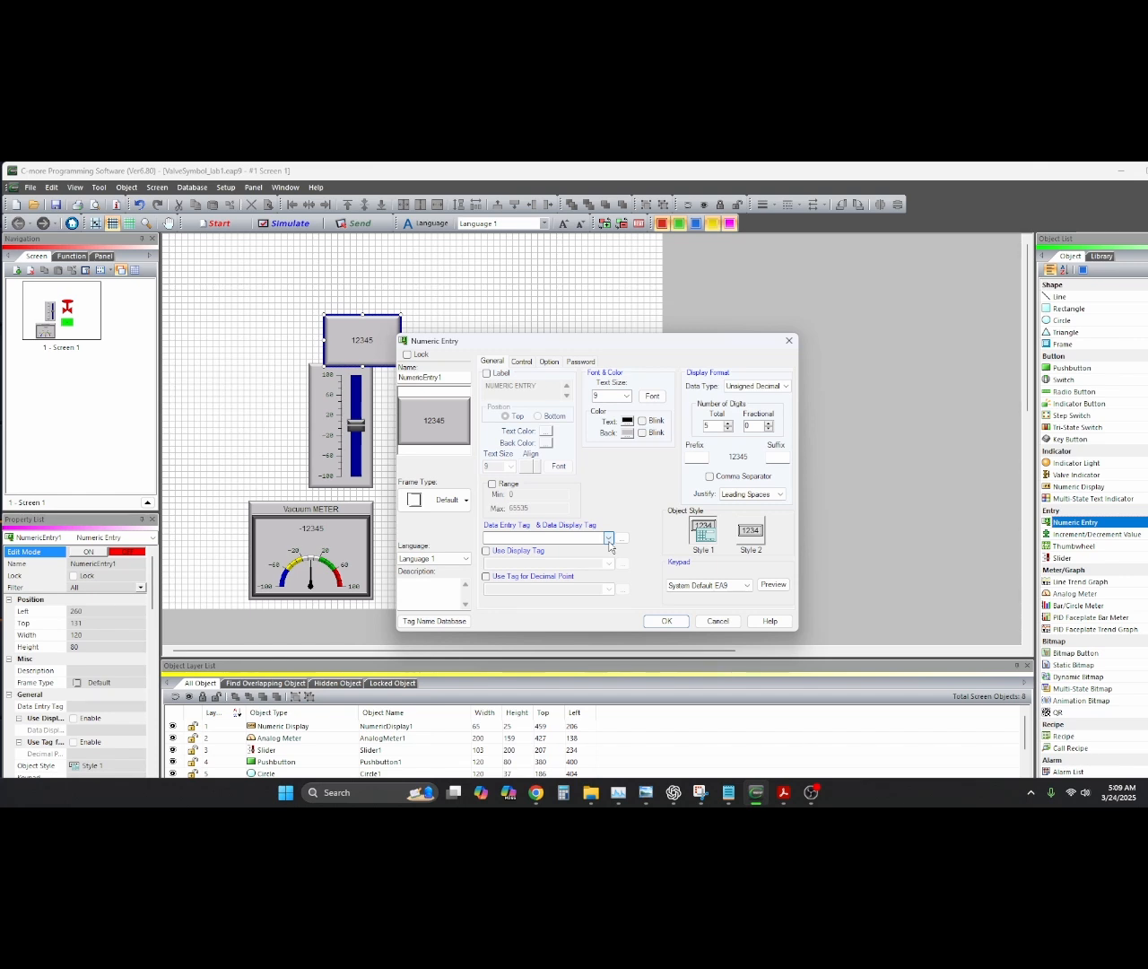
{"action": "left_click", "coordinate": [609, 537]}
{"action": "left_click", "coordinate": [606, 552]}
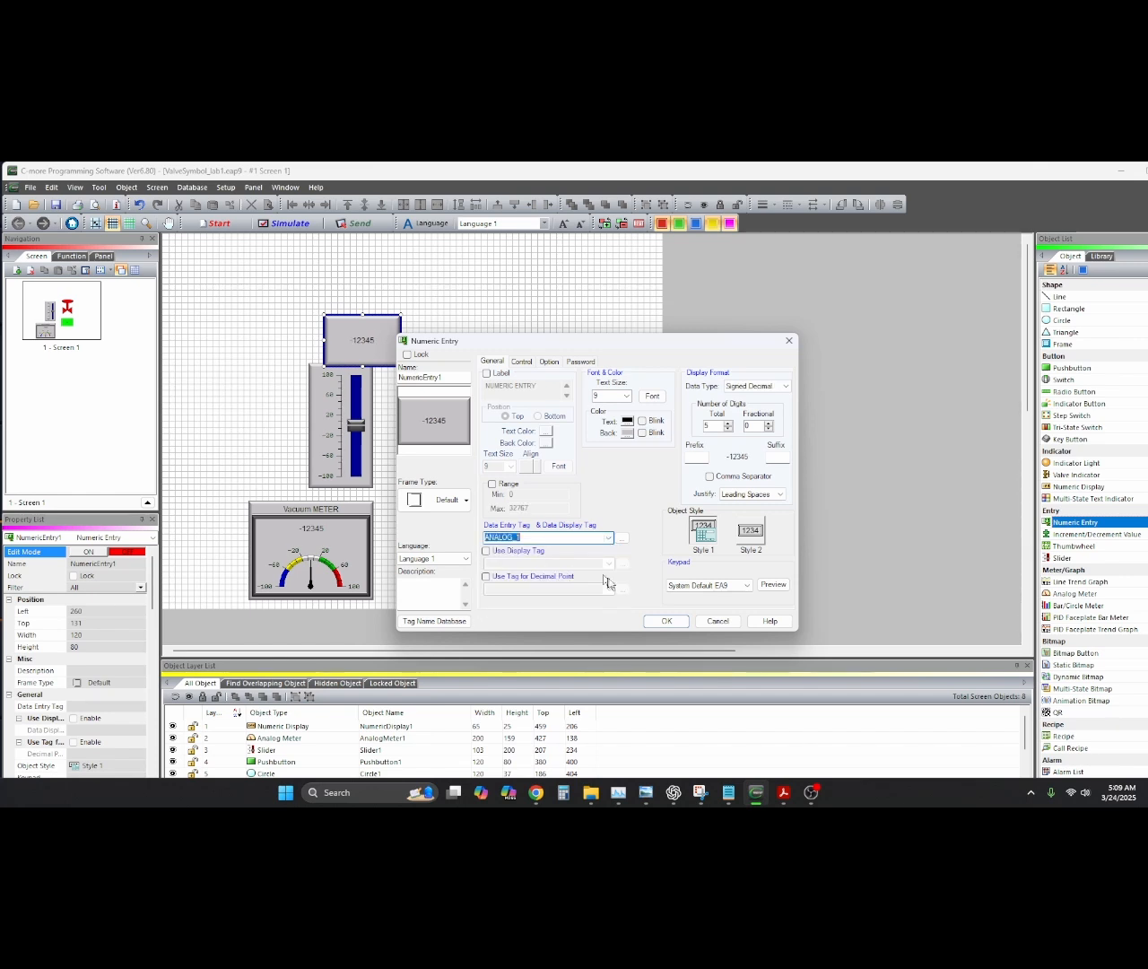
{"action": "left_click", "coordinate": [666, 621]}
{"action": "left_click_drag", "start_coordinate": [375, 346], "coordinate": [345, 343]}
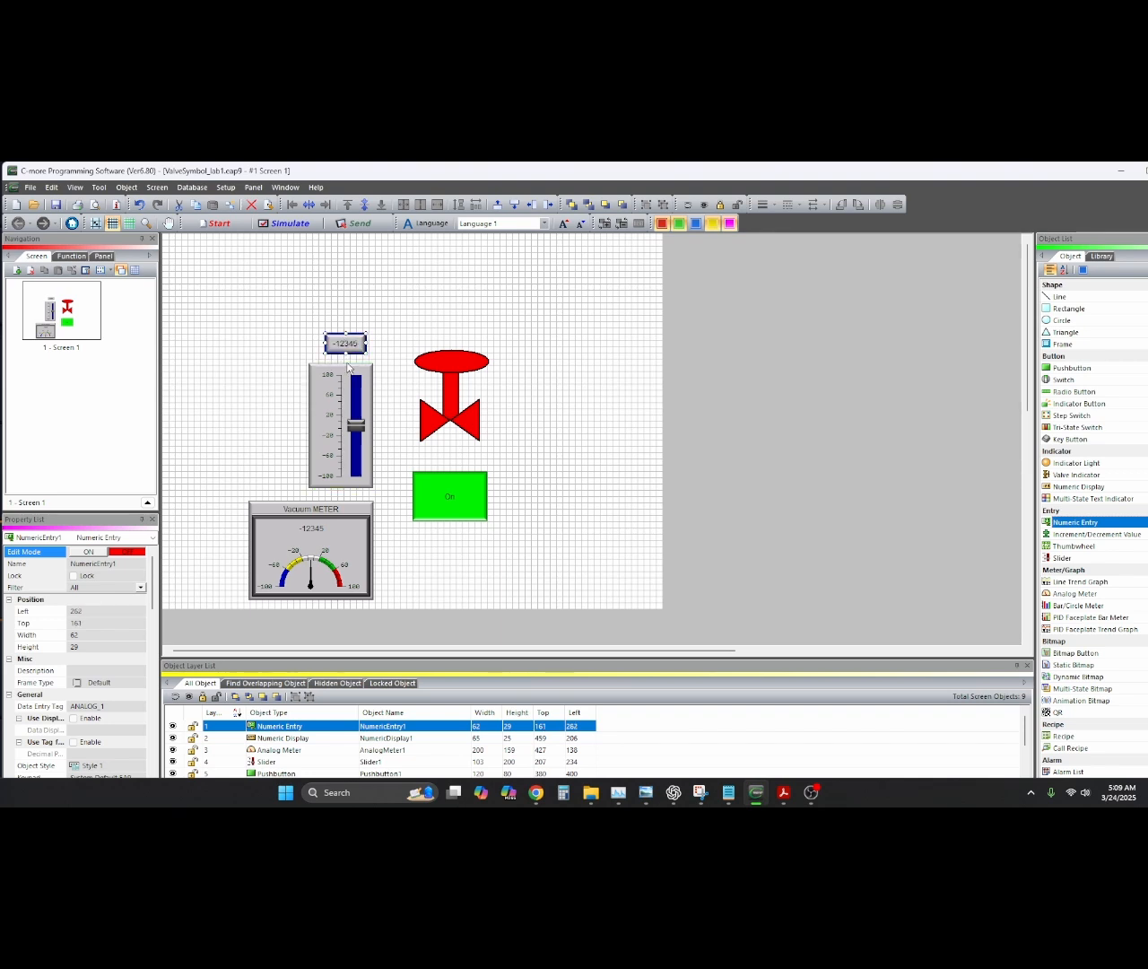
Stretch the slider's top edge upward to 264 high, just under the numeric entry
{"action": "left_click", "coordinate": [347, 368]}
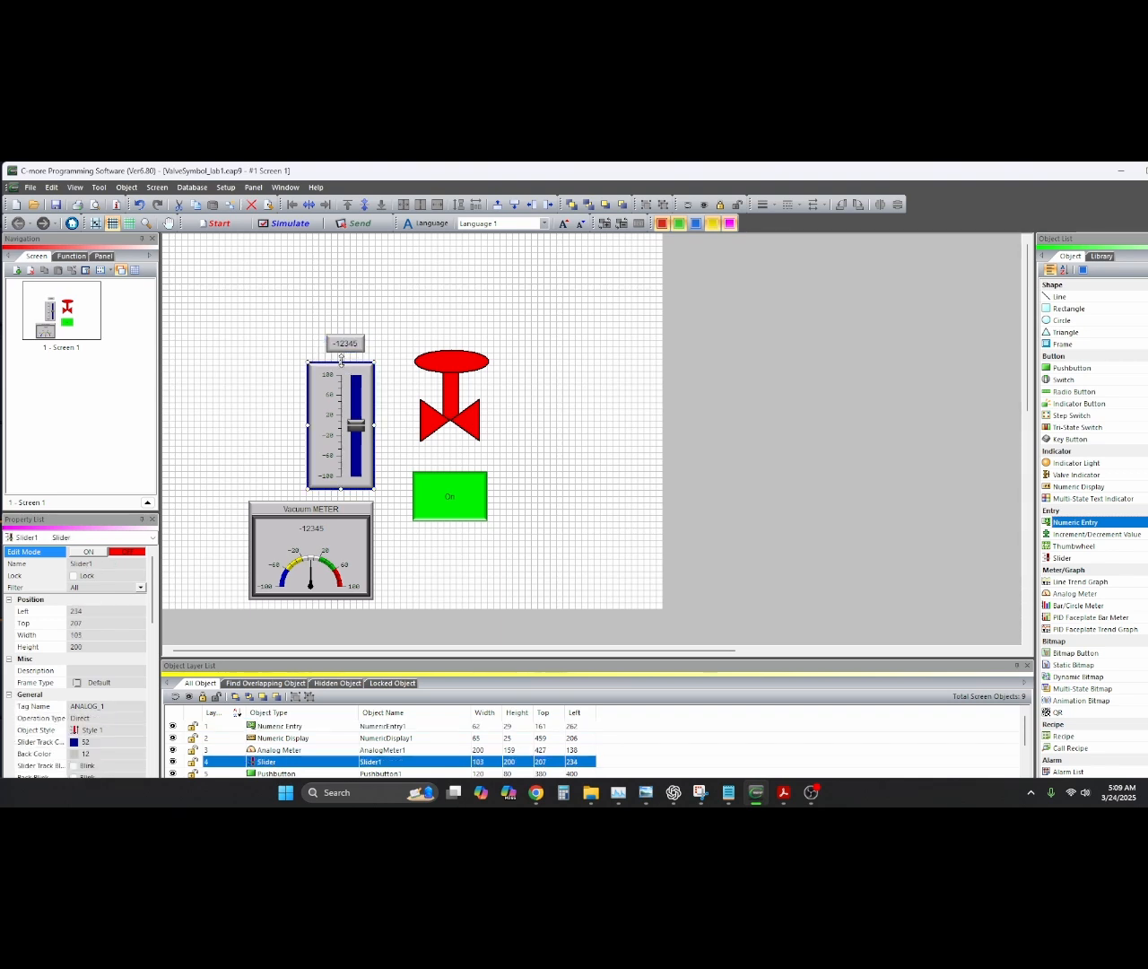
{"action": "left_click_drag", "start_coordinate": [341, 359], "coordinate": [347, 308]}
{"action": "left_click", "coordinate": [387, 348]}
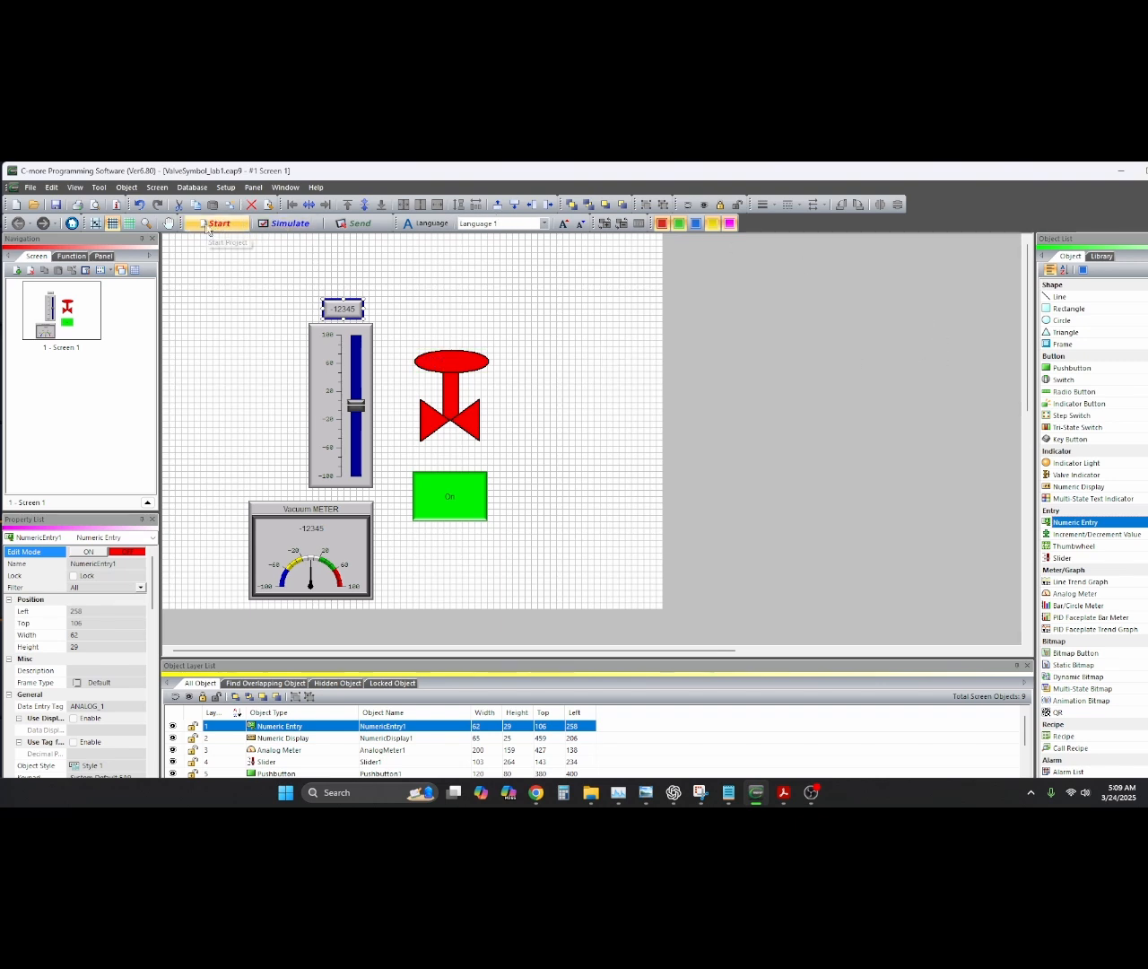
Simulate, move the slider, enter -25 in the numeric entry, then close the simulation
{"action": "left_click", "coordinate": [287, 224]}
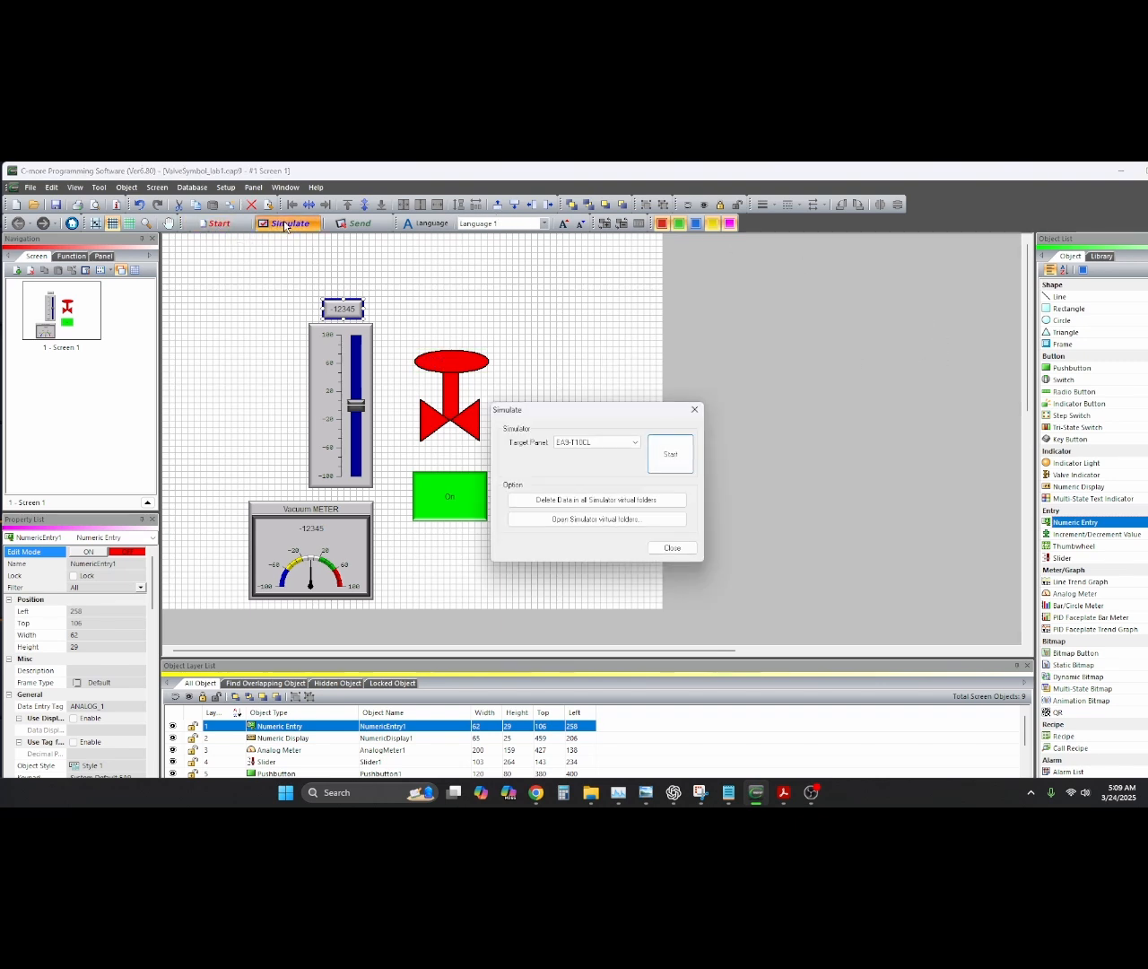
{"action": "left_click", "coordinate": [664, 457]}
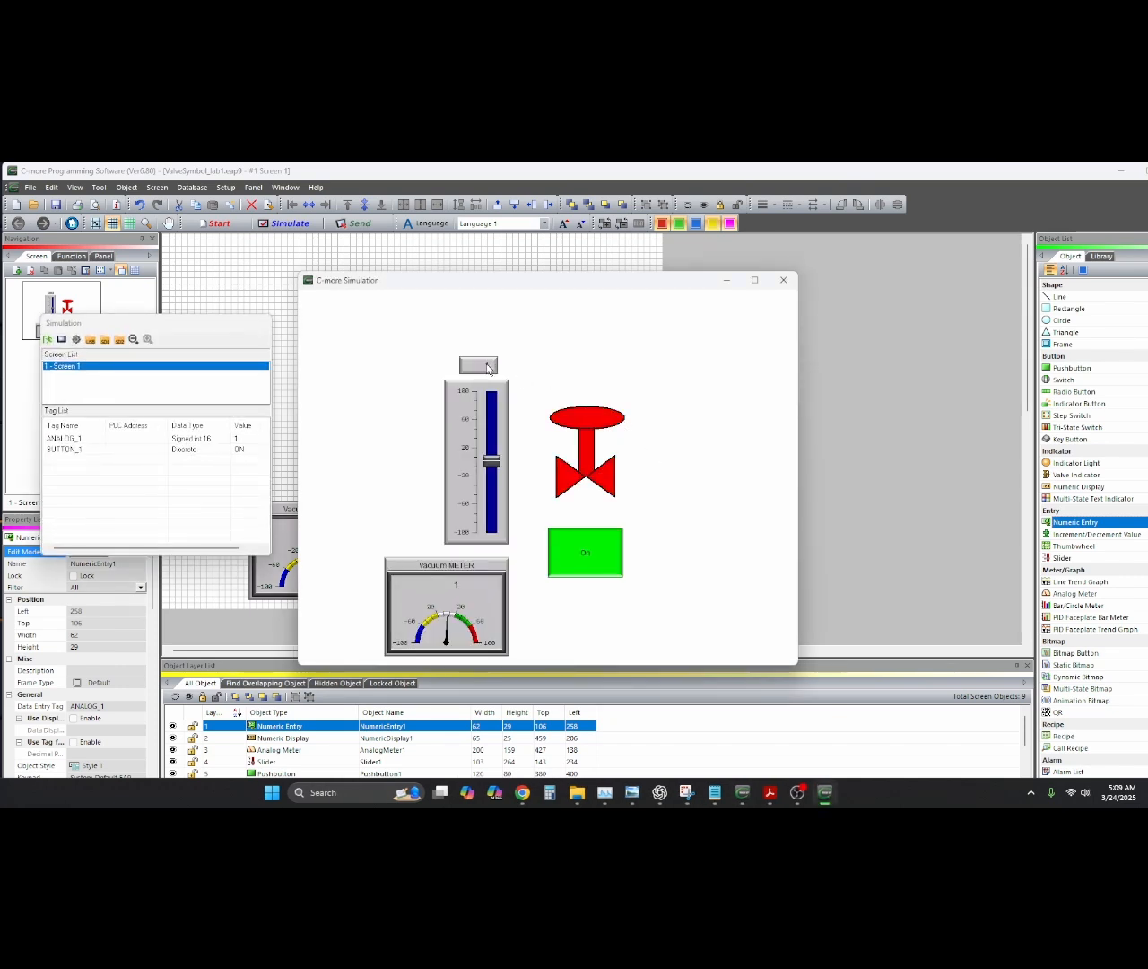
{"action": "mouse_move", "coordinate": [491, 461]}
{"action": "left_mouse_down"}
{"action": "mouse_move", "coordinate": [492, 479]}
{"action": "mouse_move", "coordinate": [494, 447]}
{"action": "left_mouse_up"}
{"action": "left_click", "coordinate": [485, 367]}
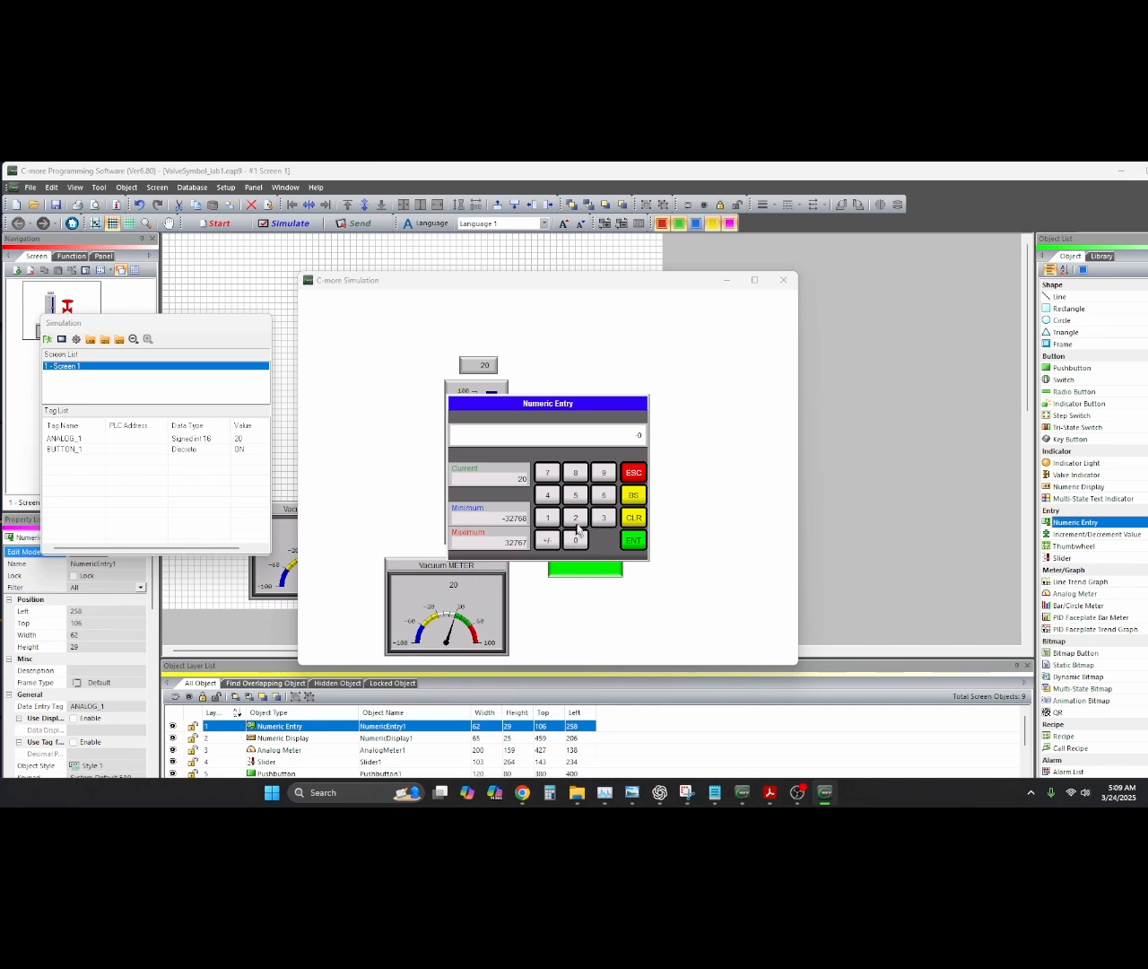
{"action": "left_click", "coordinate": [632, 544]}
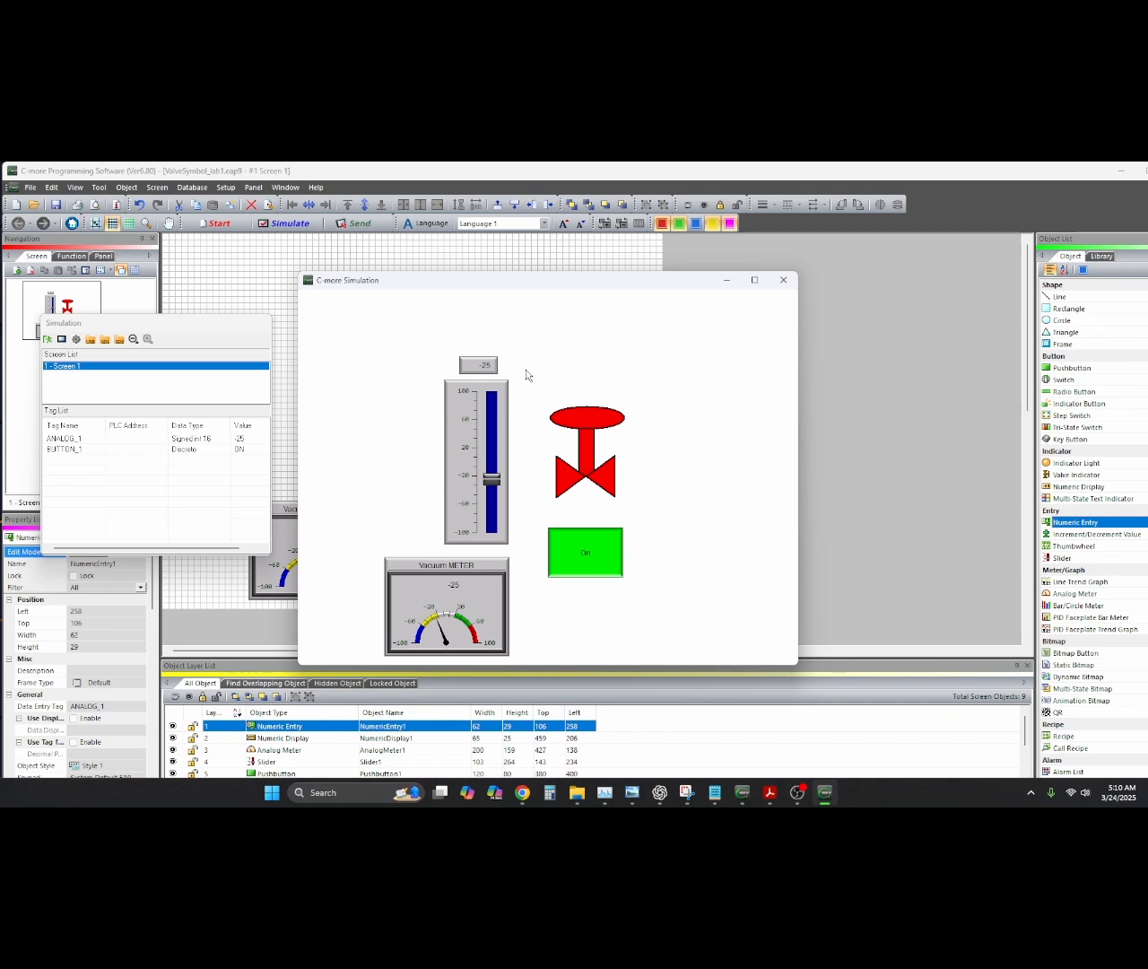
{"action": "left_click", "coordinate": [782, 280]}
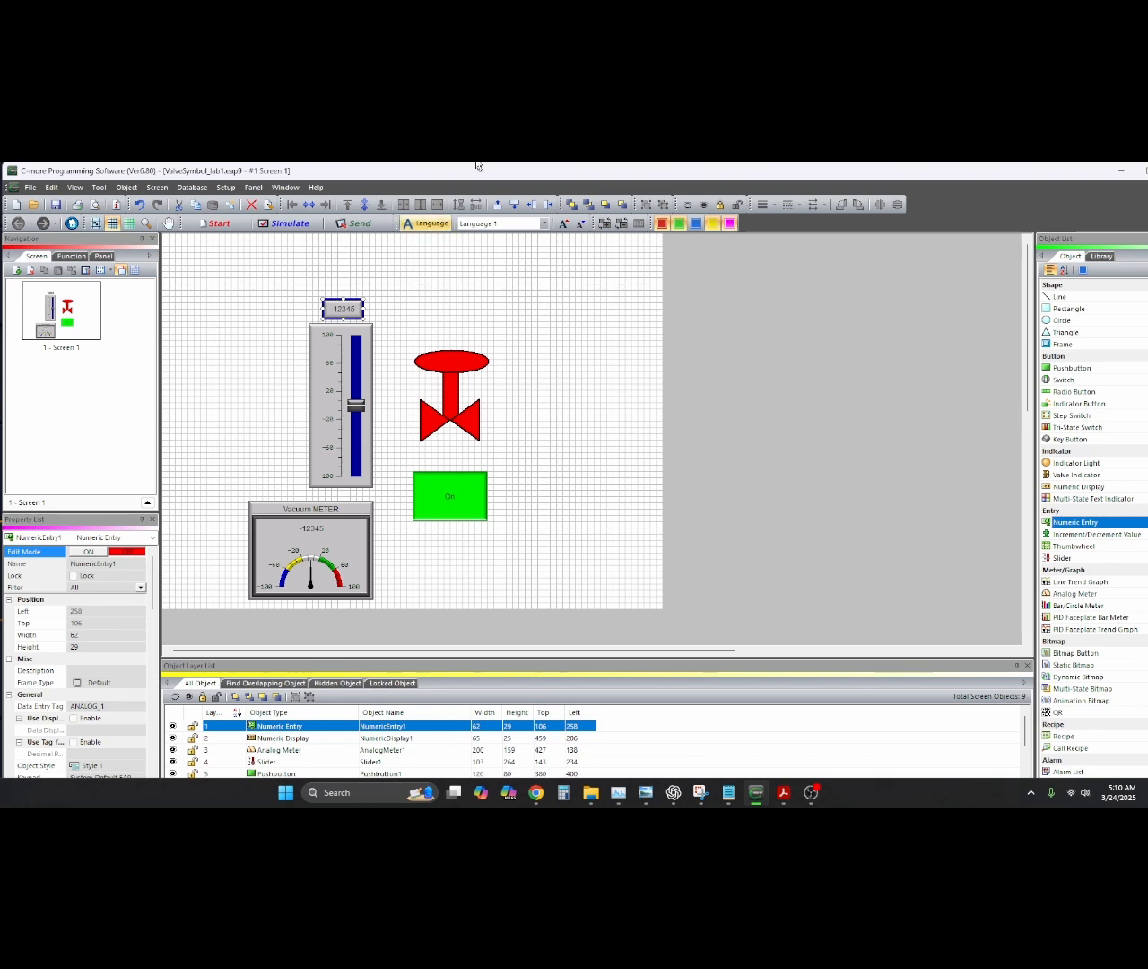
{"action": "left_click", "coordinate": [192, 187]}
{"action": "left_click", "coordinate": [215, 202]}
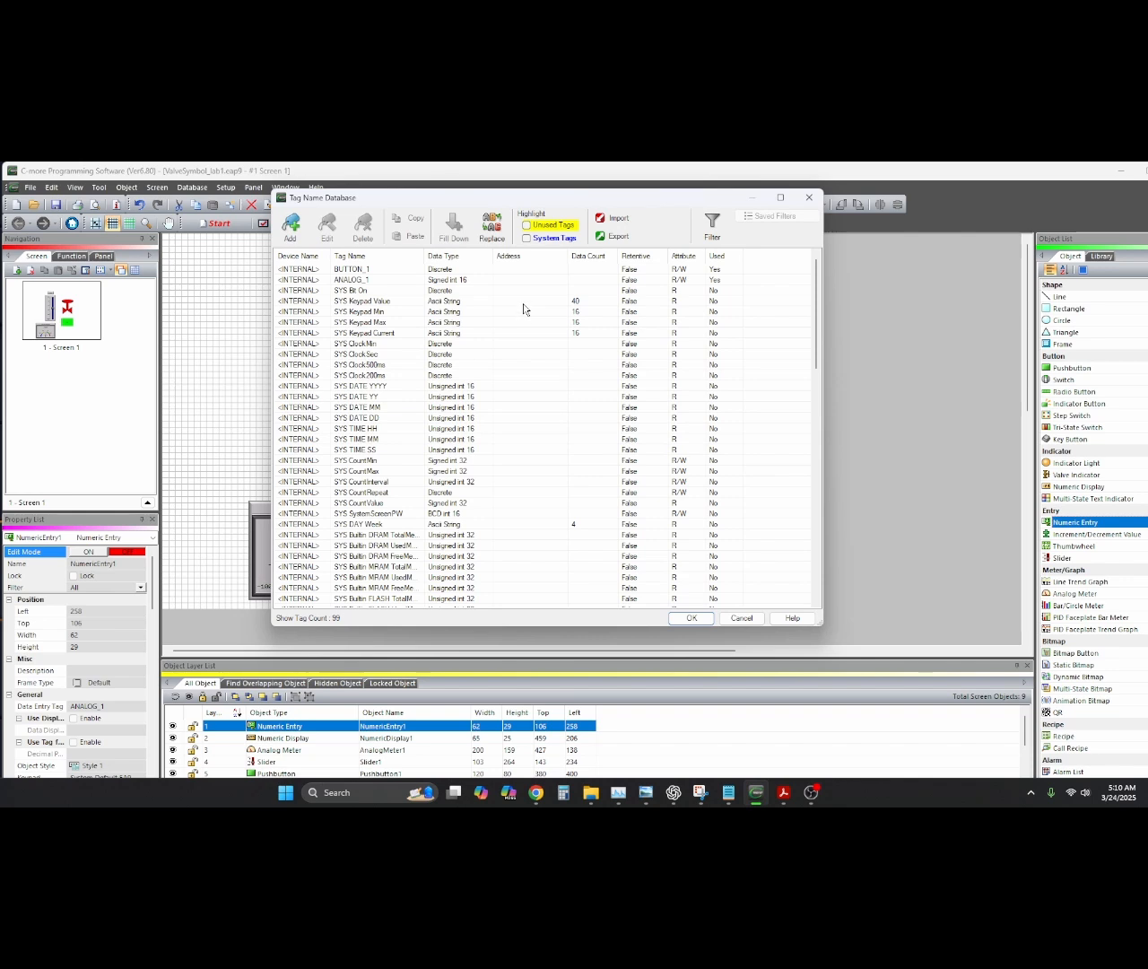
{"action": "left_click", "coordinate": [362, 282]}
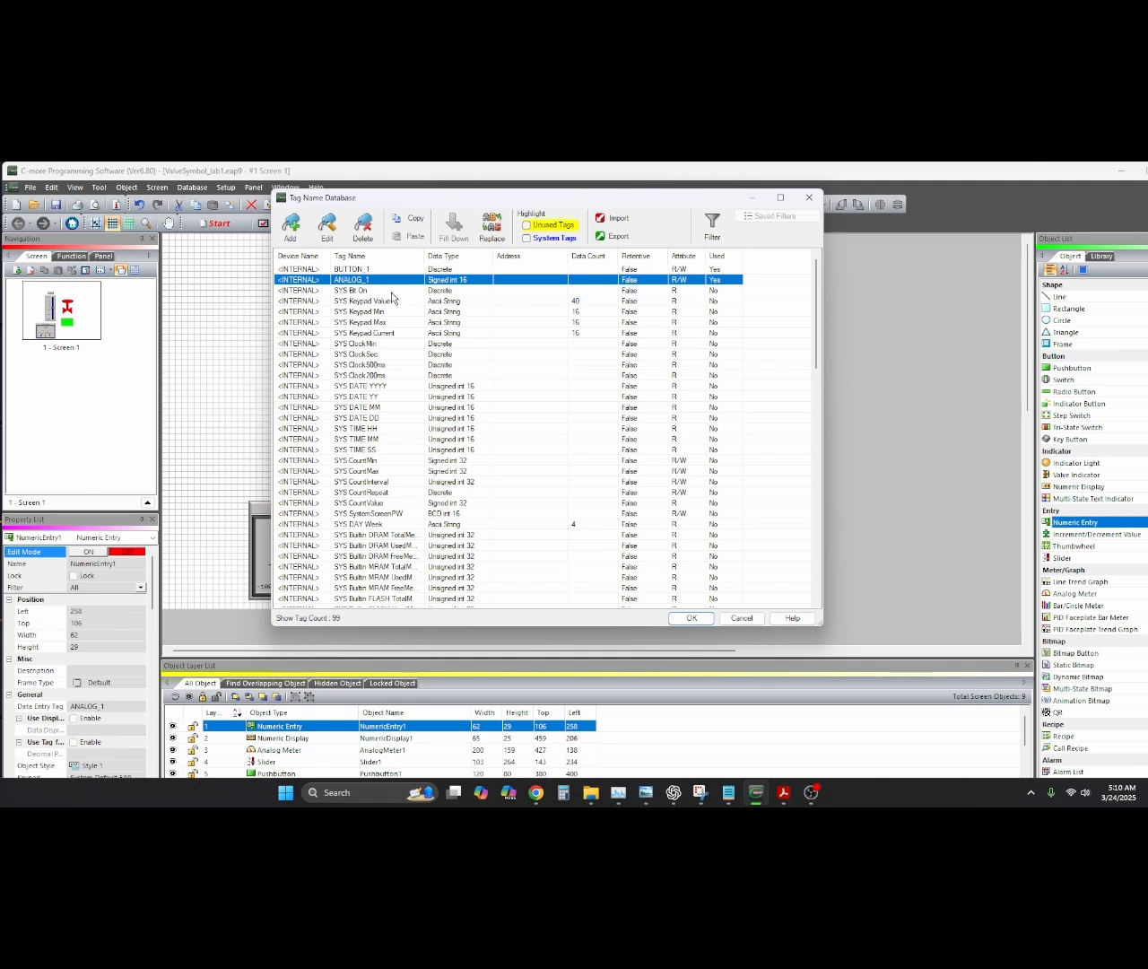
{"action": "left_click", "coordinate": [362, 224]}
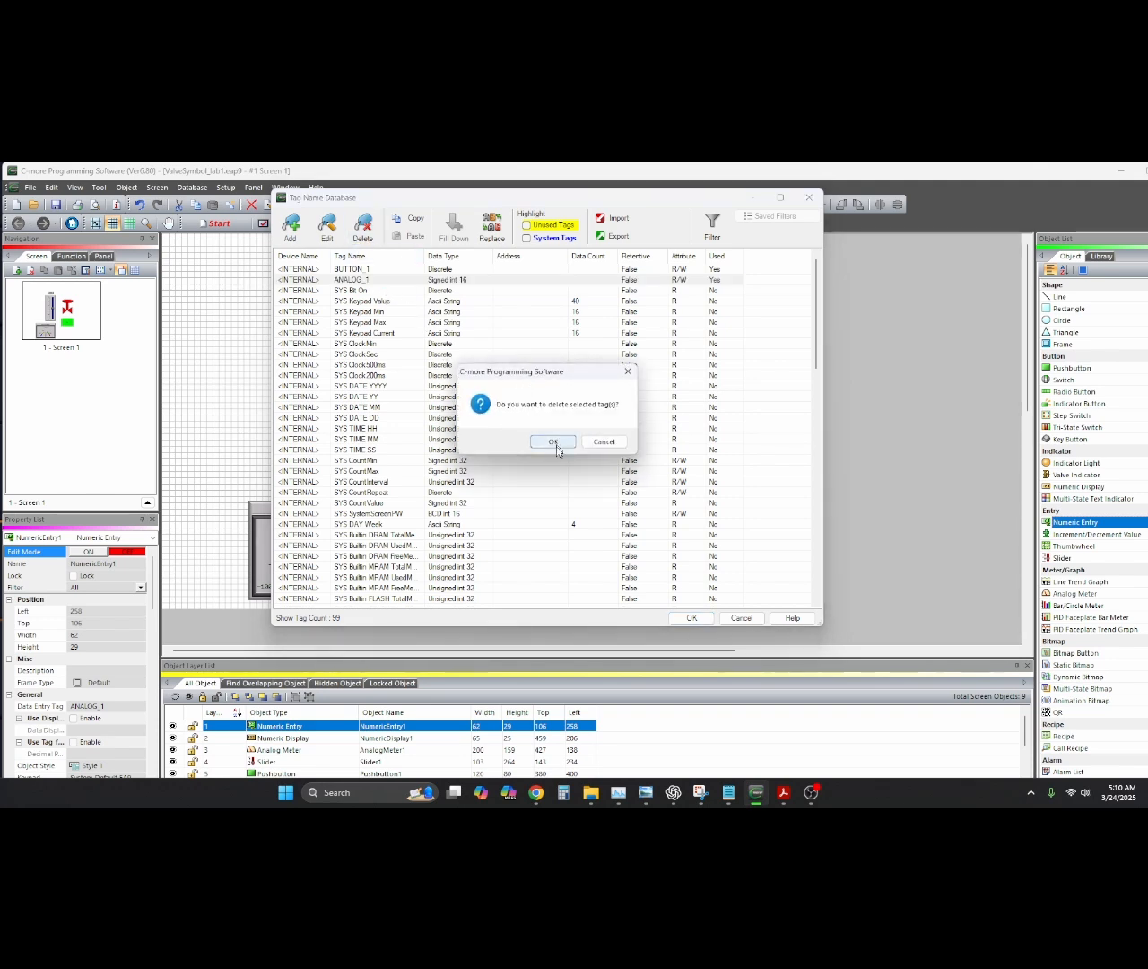
{"action": "left_click", "coordinate": [554, 441]}
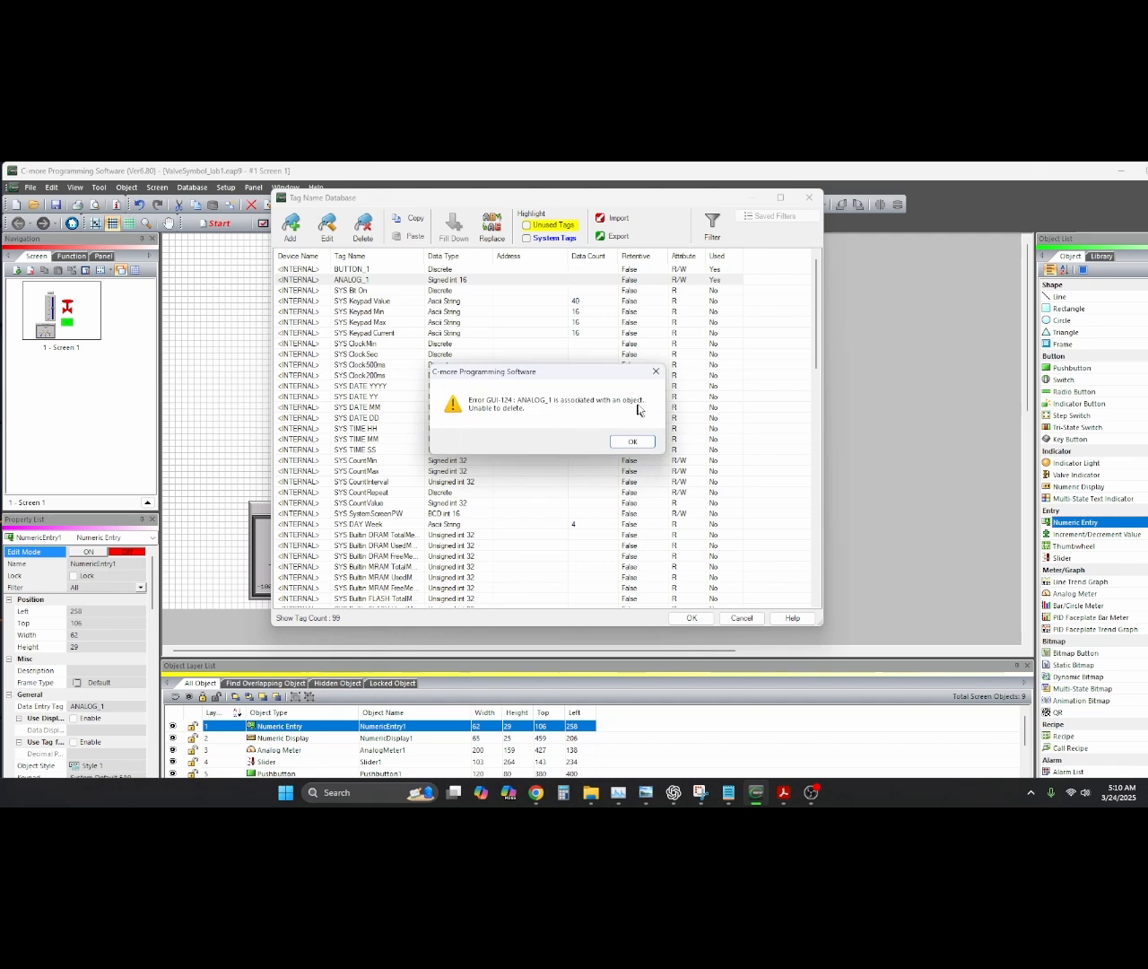
{"action": "left_click", "coordinate": [633, 443]}
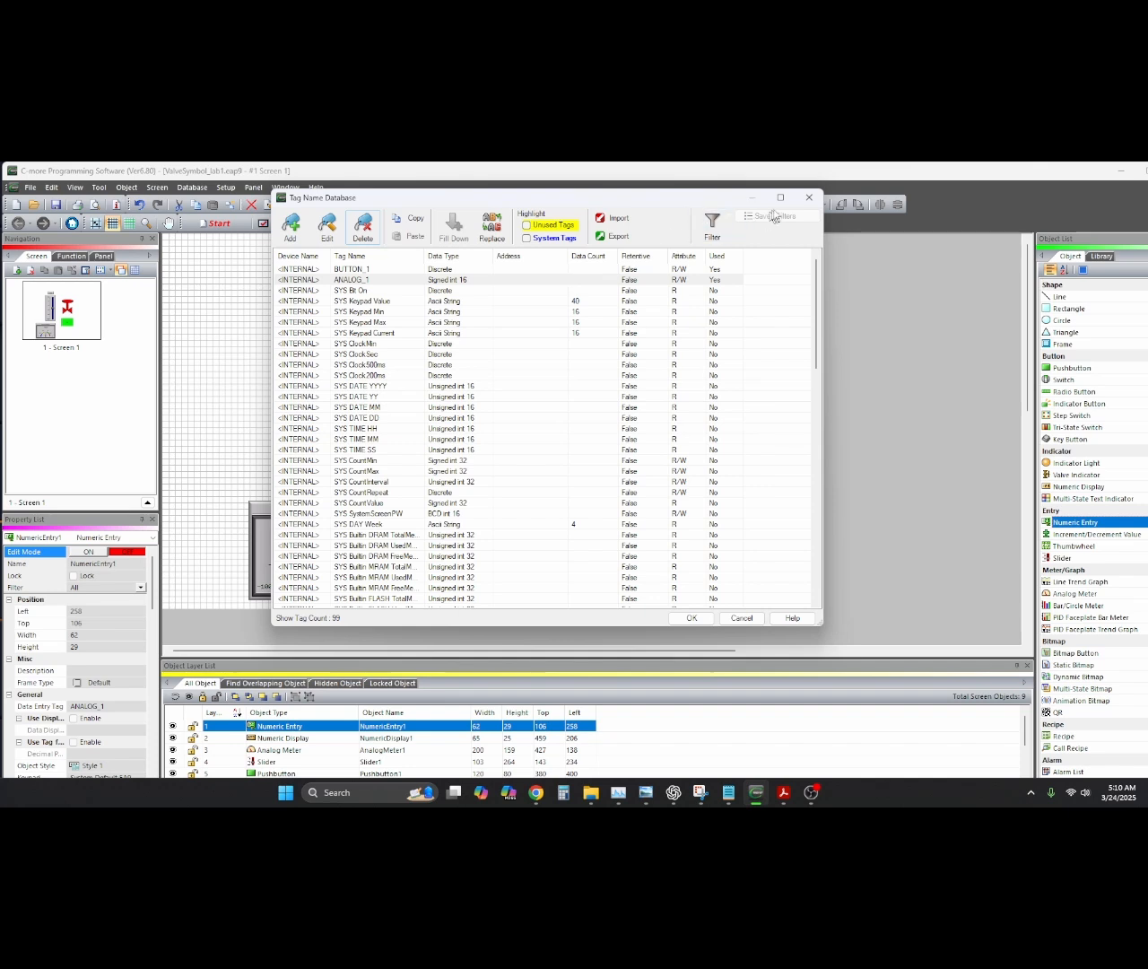
{"action": "left_click", "coordinate": [811, 198]}
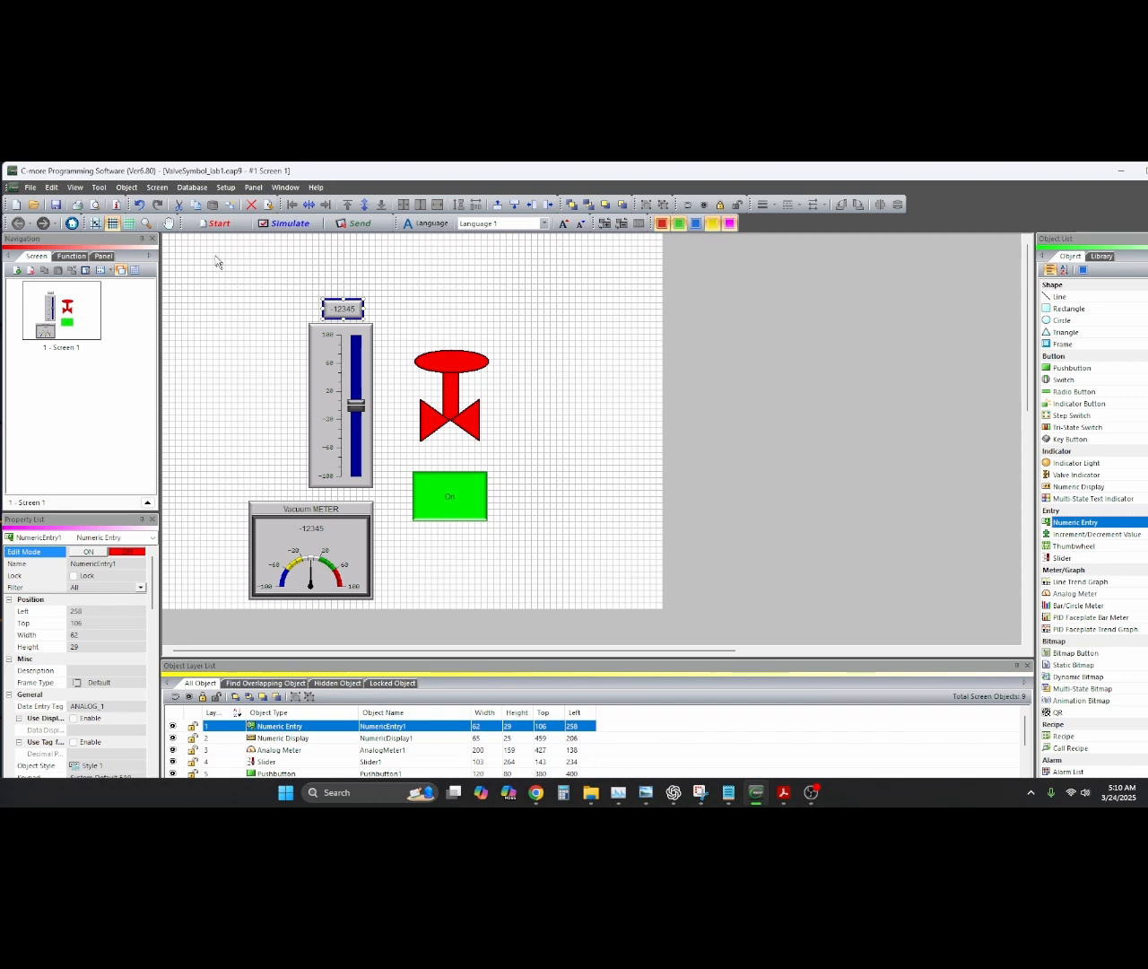
{"action": "left_click", "coordinate": [99, 187]}
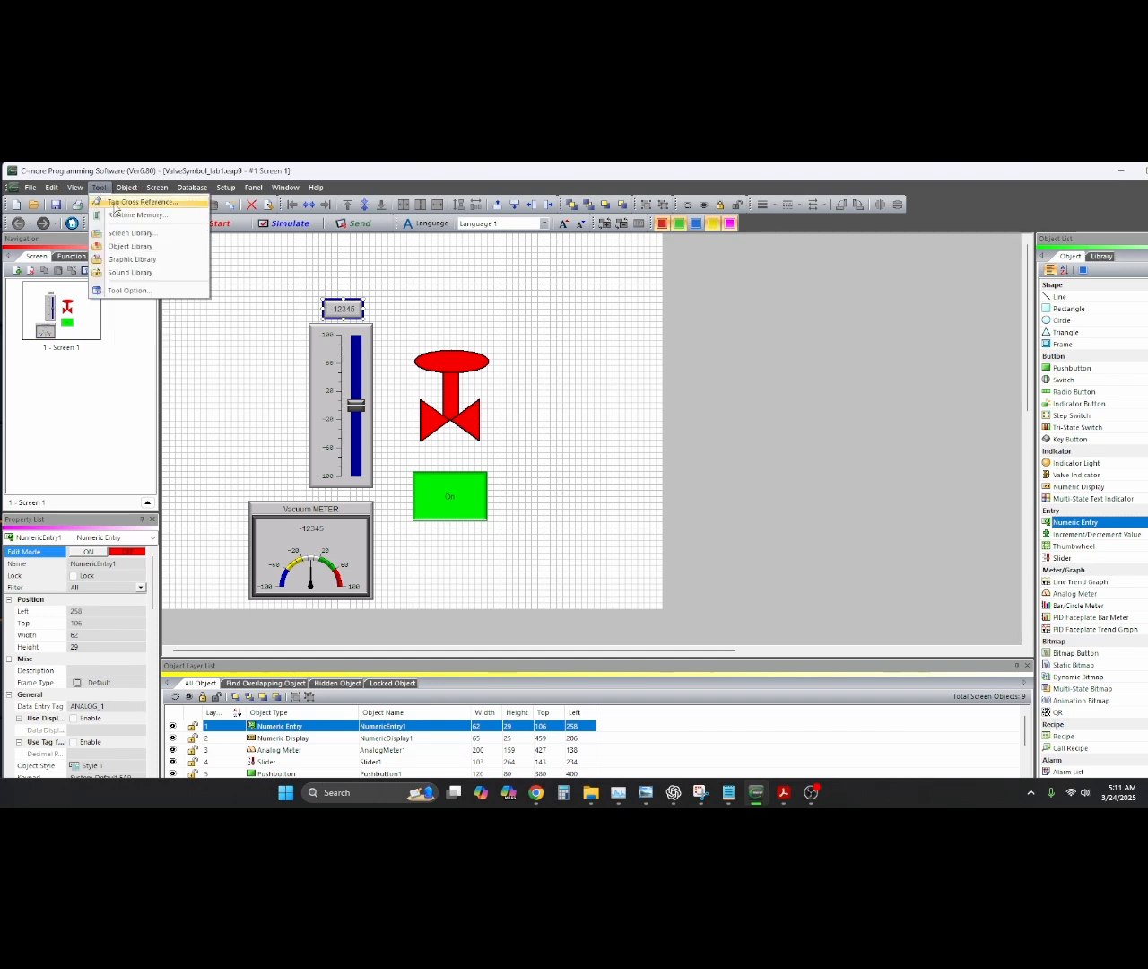
{"action": "left_click", "coordinate": [116, 202]}
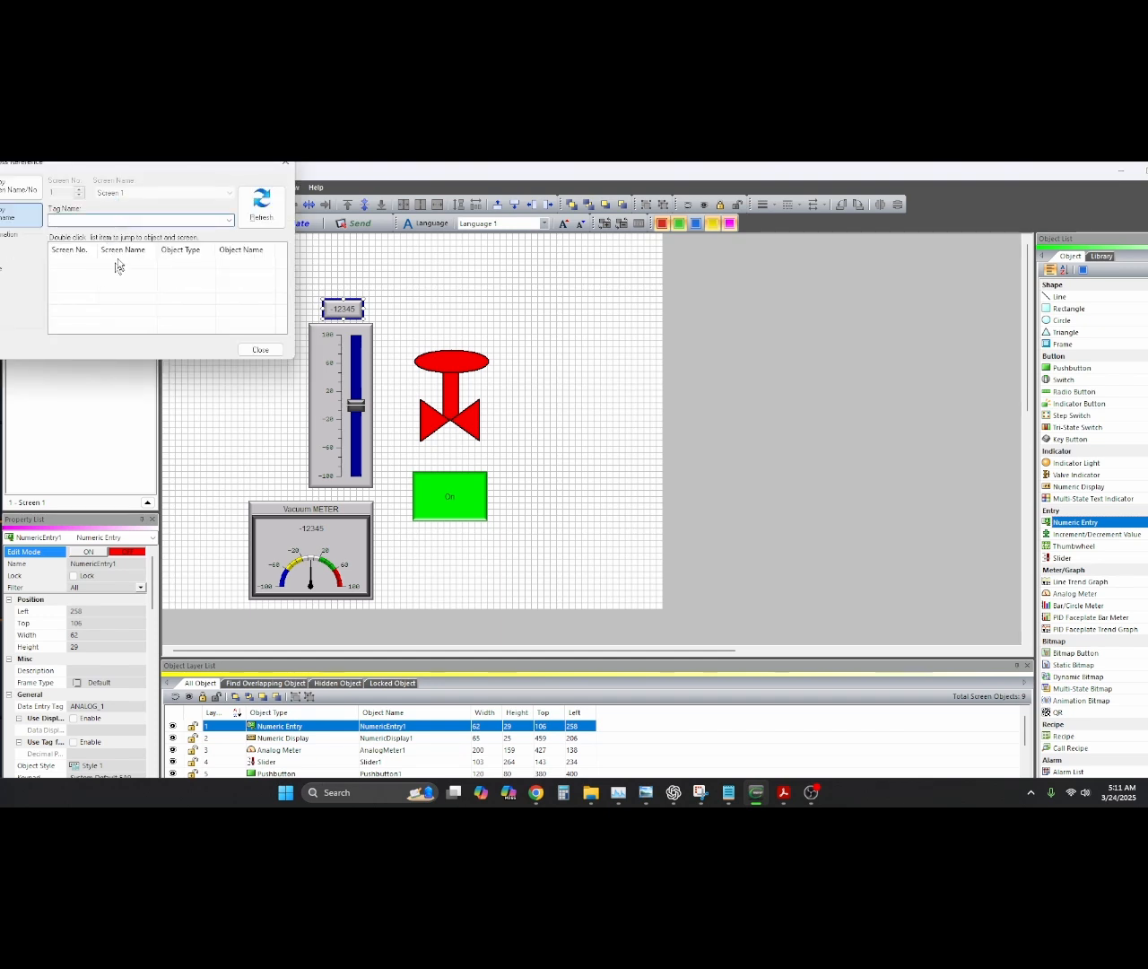
{"action": "left_click", "coordinate": [229, 221]}
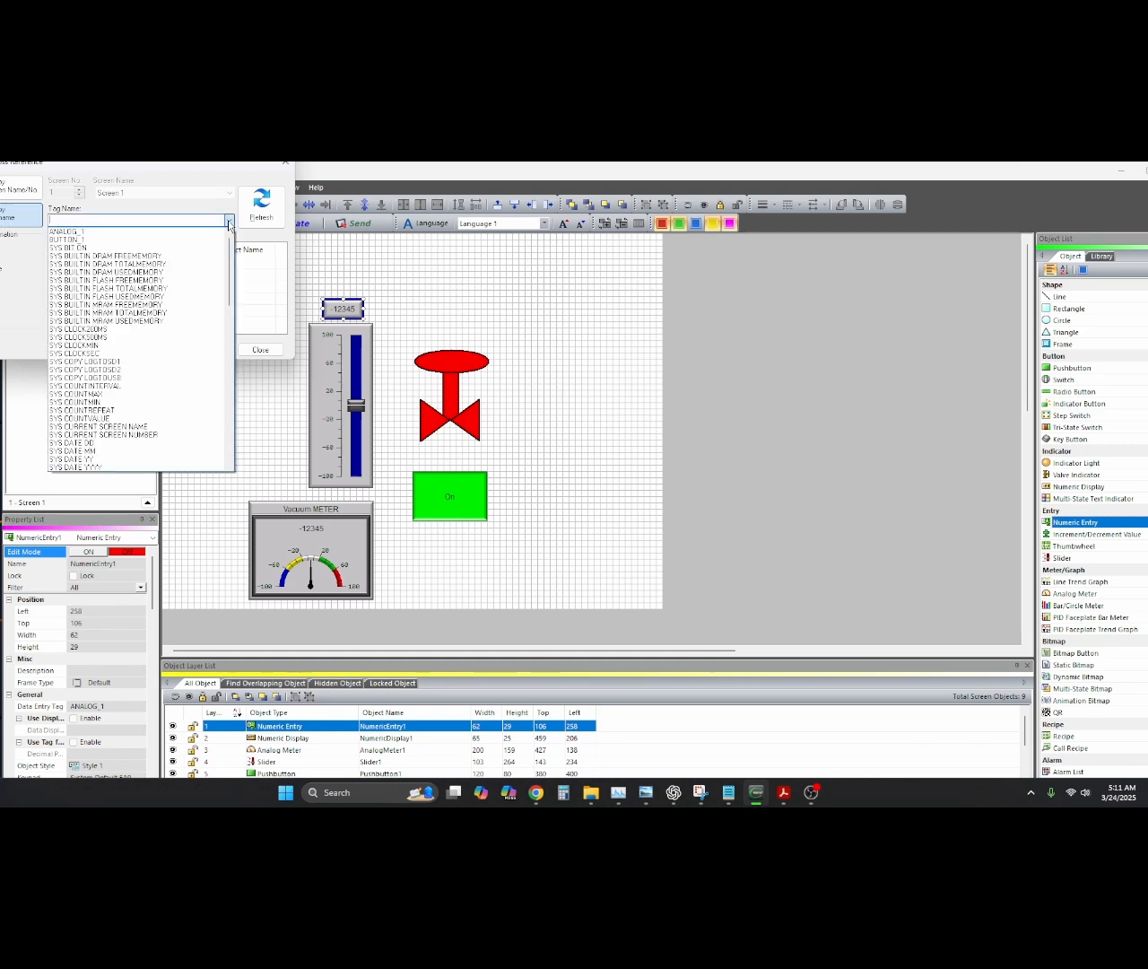
{"action": "left_click", "coordinate": [82, 232]}
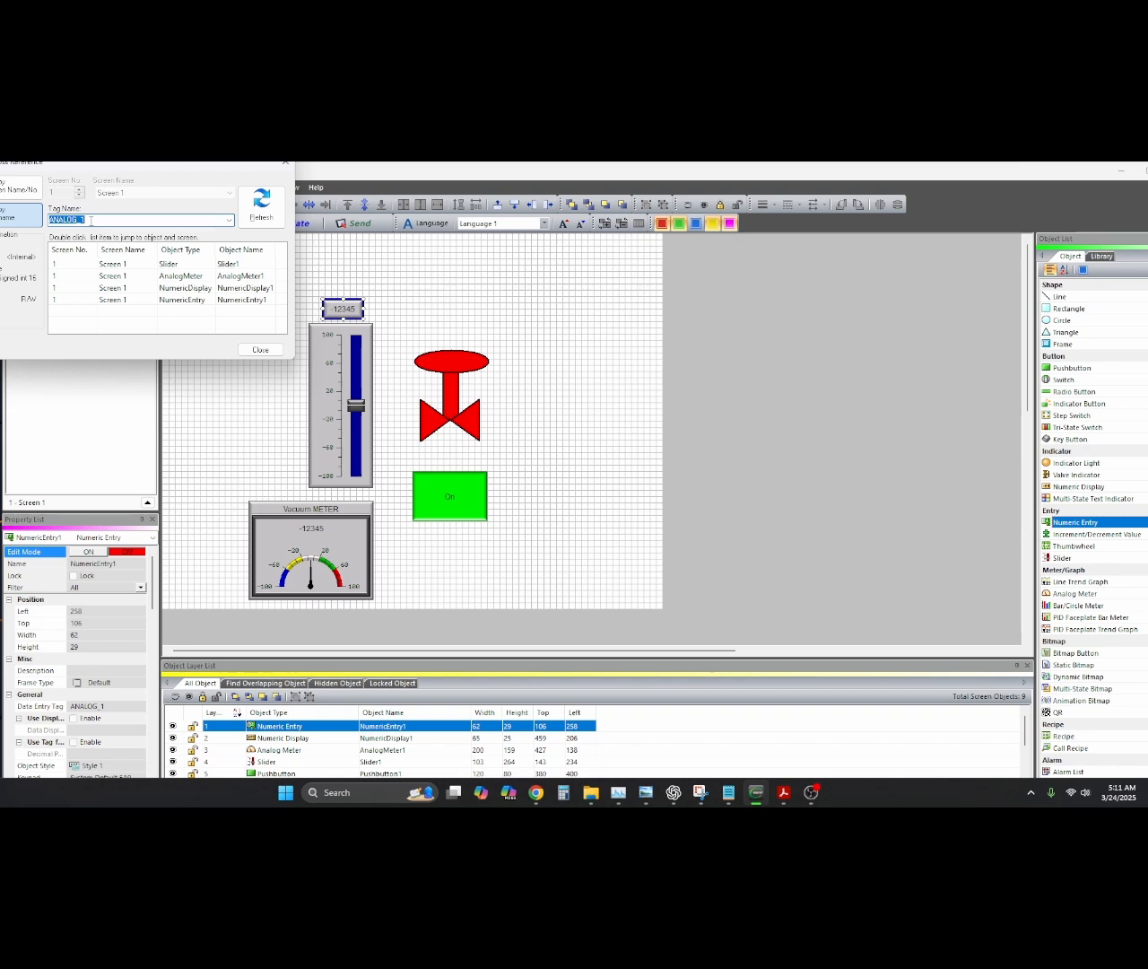
{"action": "left_click", "coordinate": [261, 350]}
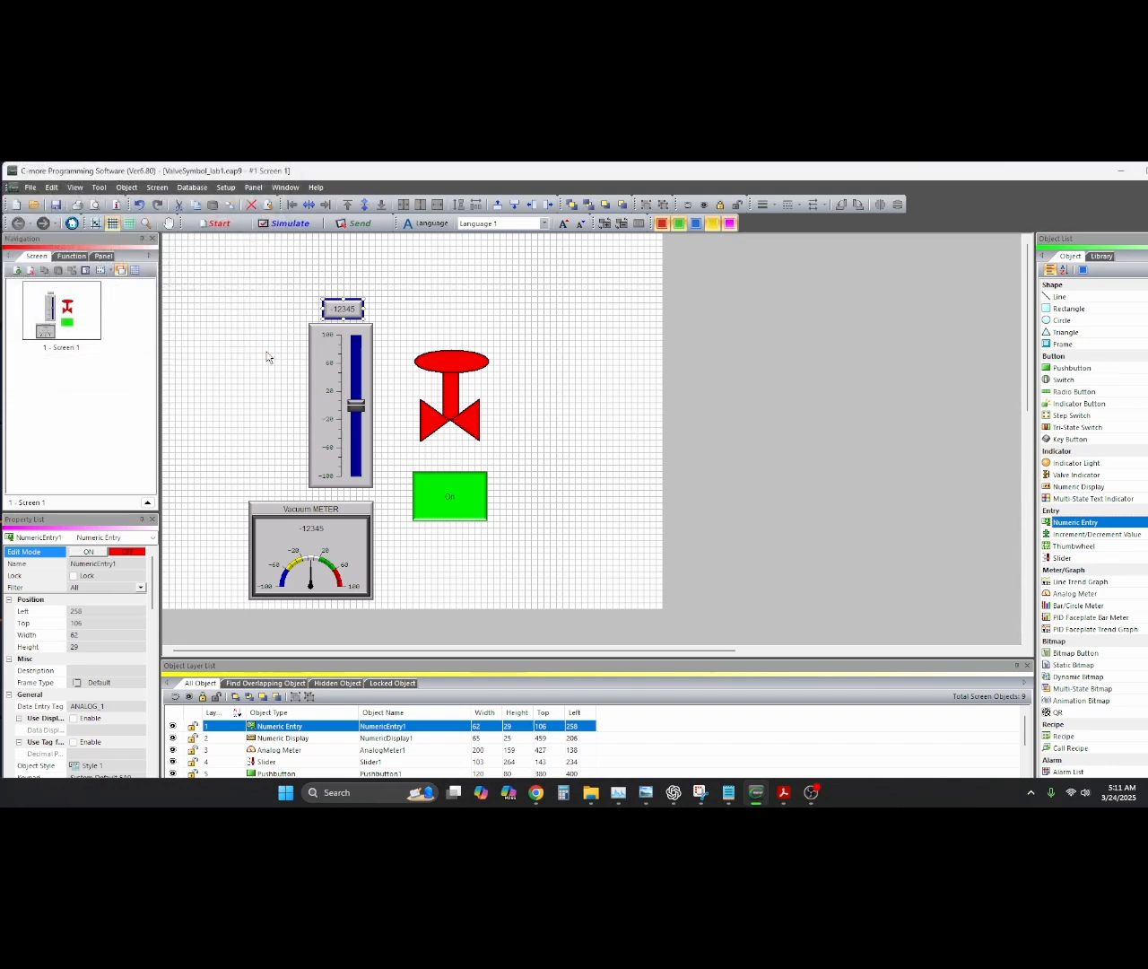
{"action": "left_click", "coordinate": [345, 310]}
{"action": "double_click", "coordinate": [344, 309]}
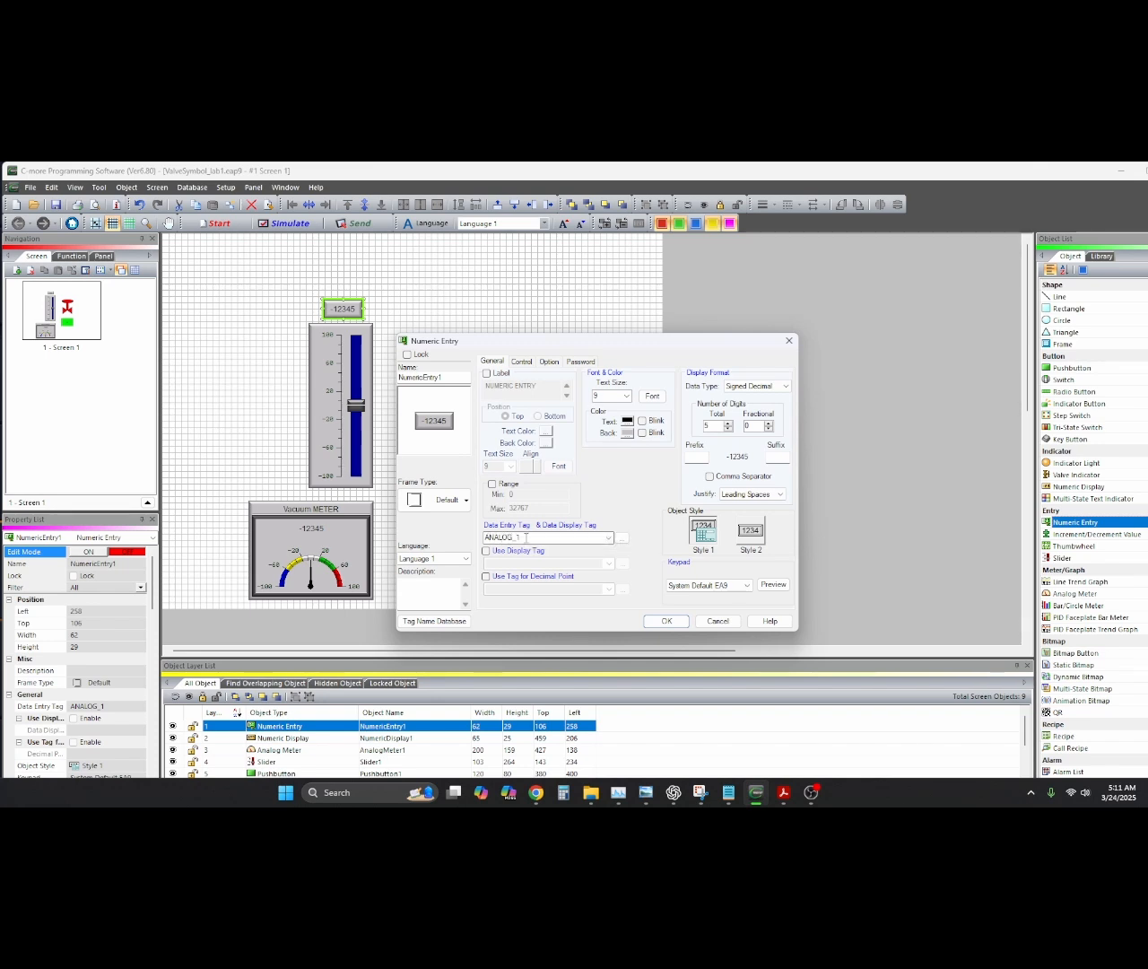
{"action": "double_click", "coordinate": [511, 538]}
{"action": "key", "text": "BackSpace"}
{"action": "left_click", "coordinate": [667, 621]}
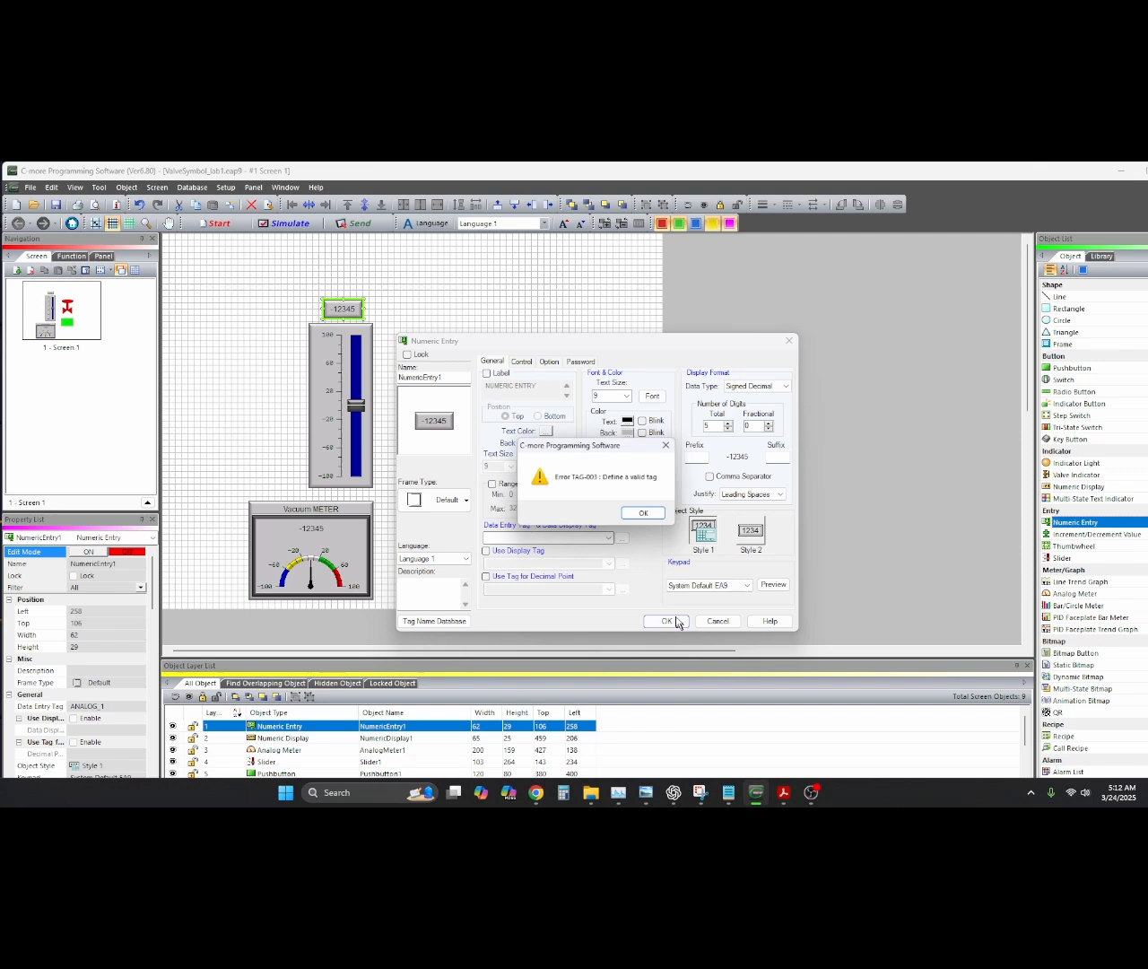
{"action": "left_click", "coordinate": [643, 518]}
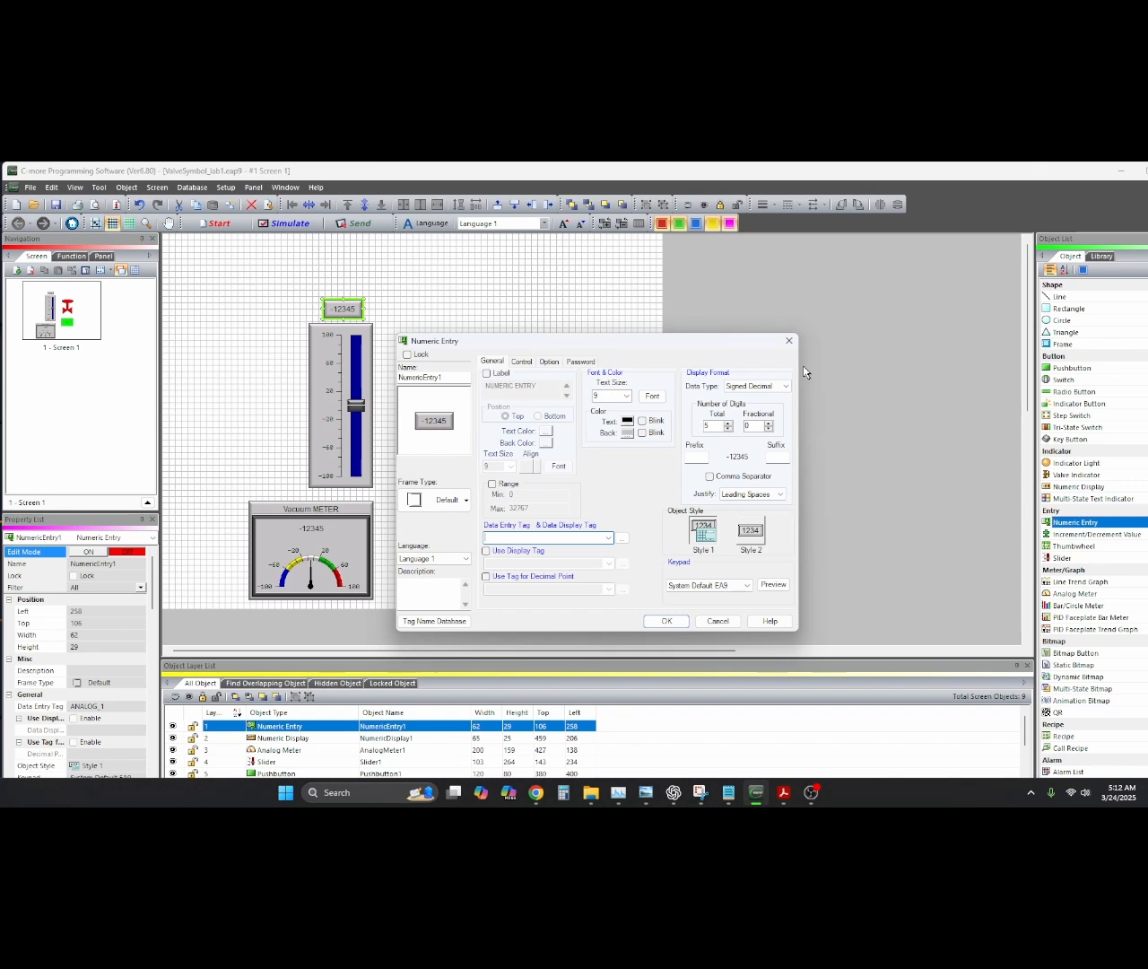
{"action": "left_click", "coordinate": [788, 342]}
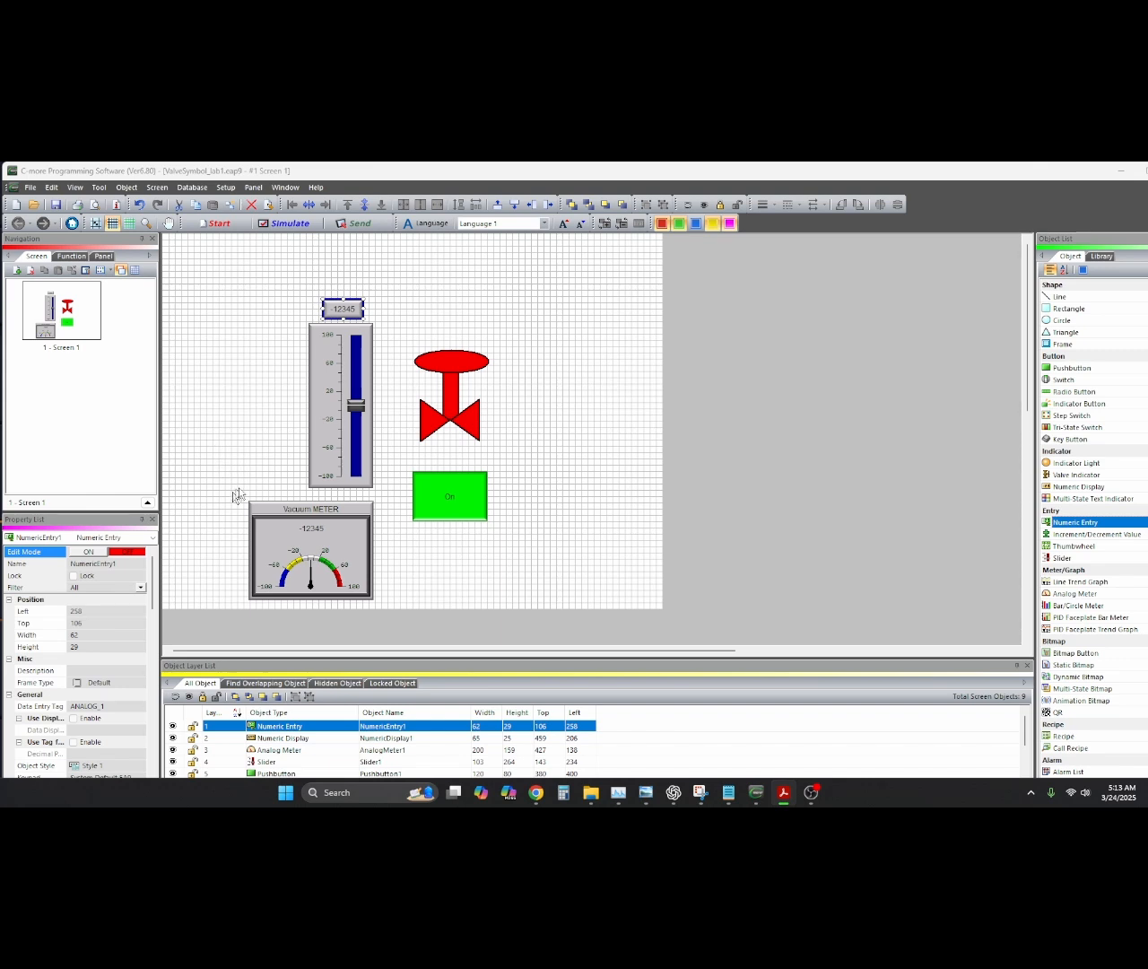
Select the slider and numeric entry, then move the Vacuum METER and its readout up beside the slider
{"action": "left_click_drag", "start_coordinate": [275, 302], "coordinate": [216, 449]}
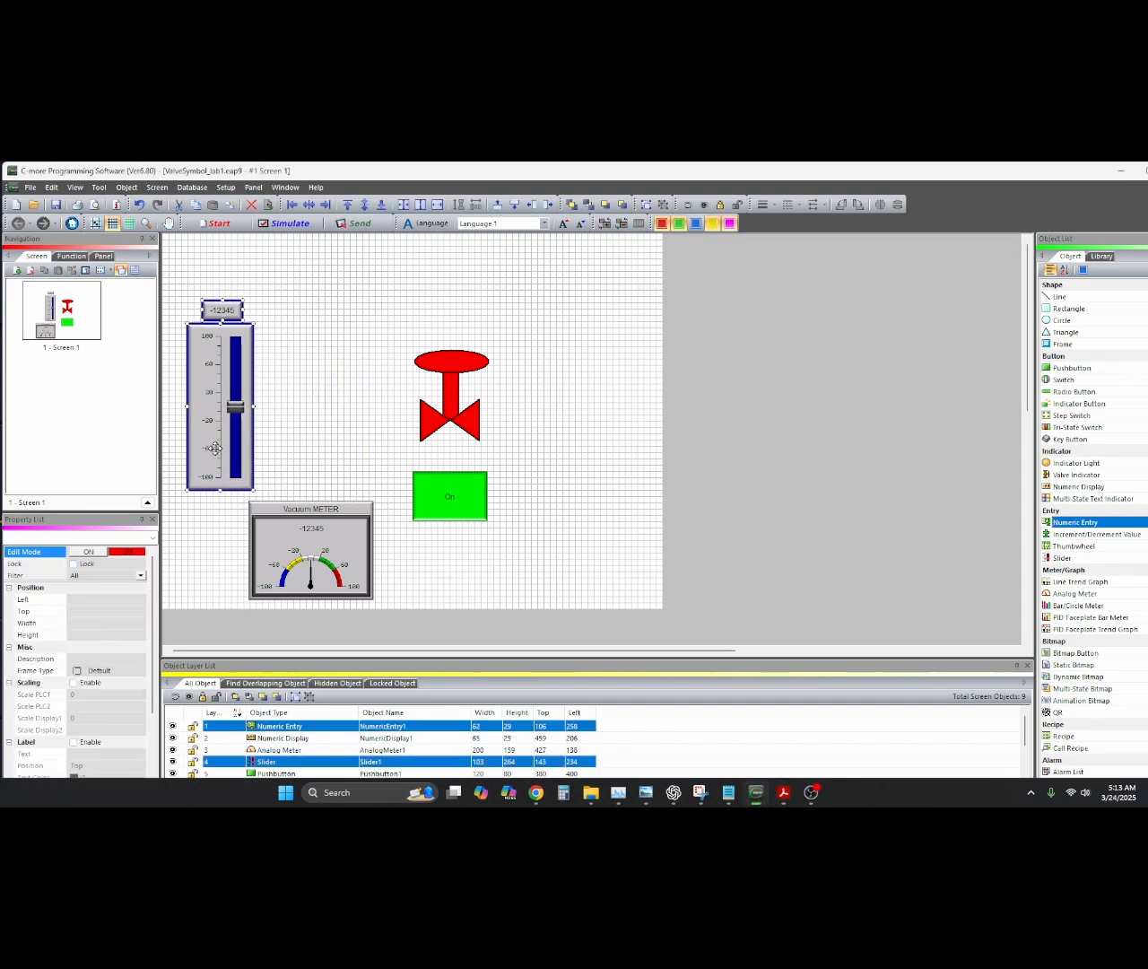
{"action": "left_click", "coordinate": [233, 520]}
{"action": "left_click", "coordinate": [296, 550]}
{"action": "left_click_drag", "start_coordinate": [296, 549], "coordinate": [317, 428]}
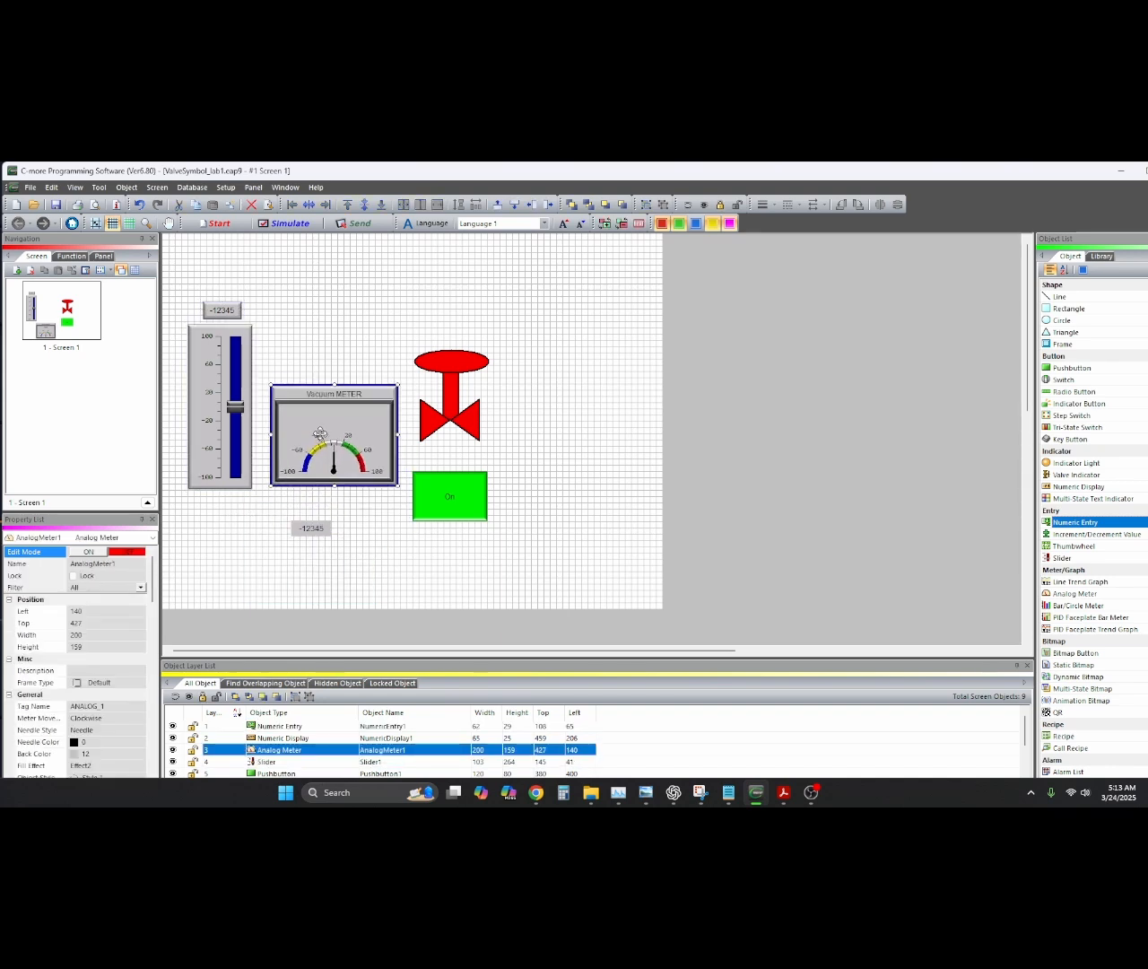
{"action": "left_click_drag", "start_coordinate": [321, 534], "coordinate": [339, 408]}
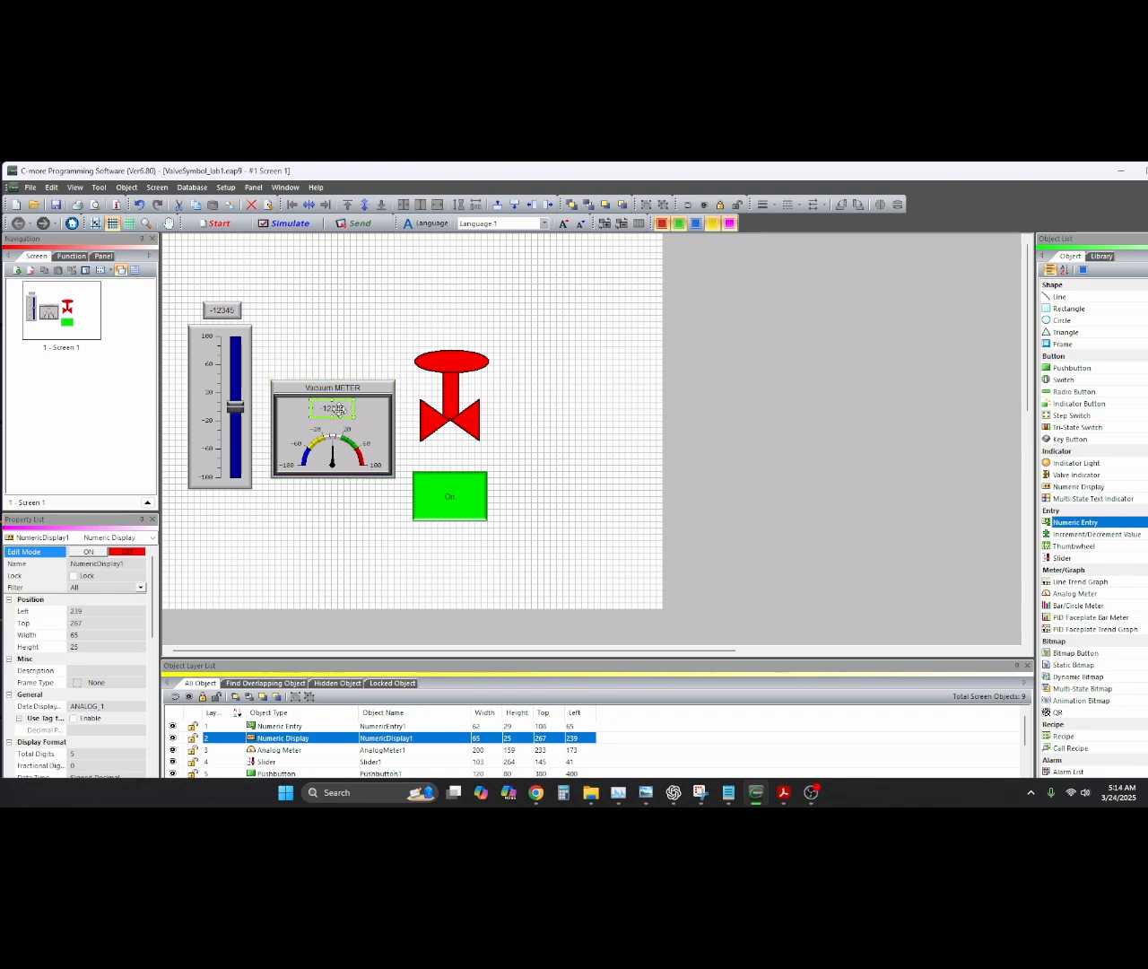
Undo both moves and select the meter together with its numeric readout
{"action": "left_click", "coordinate": [140, 205]}
{"action": "left_click", "coordinate": [140, 206]}
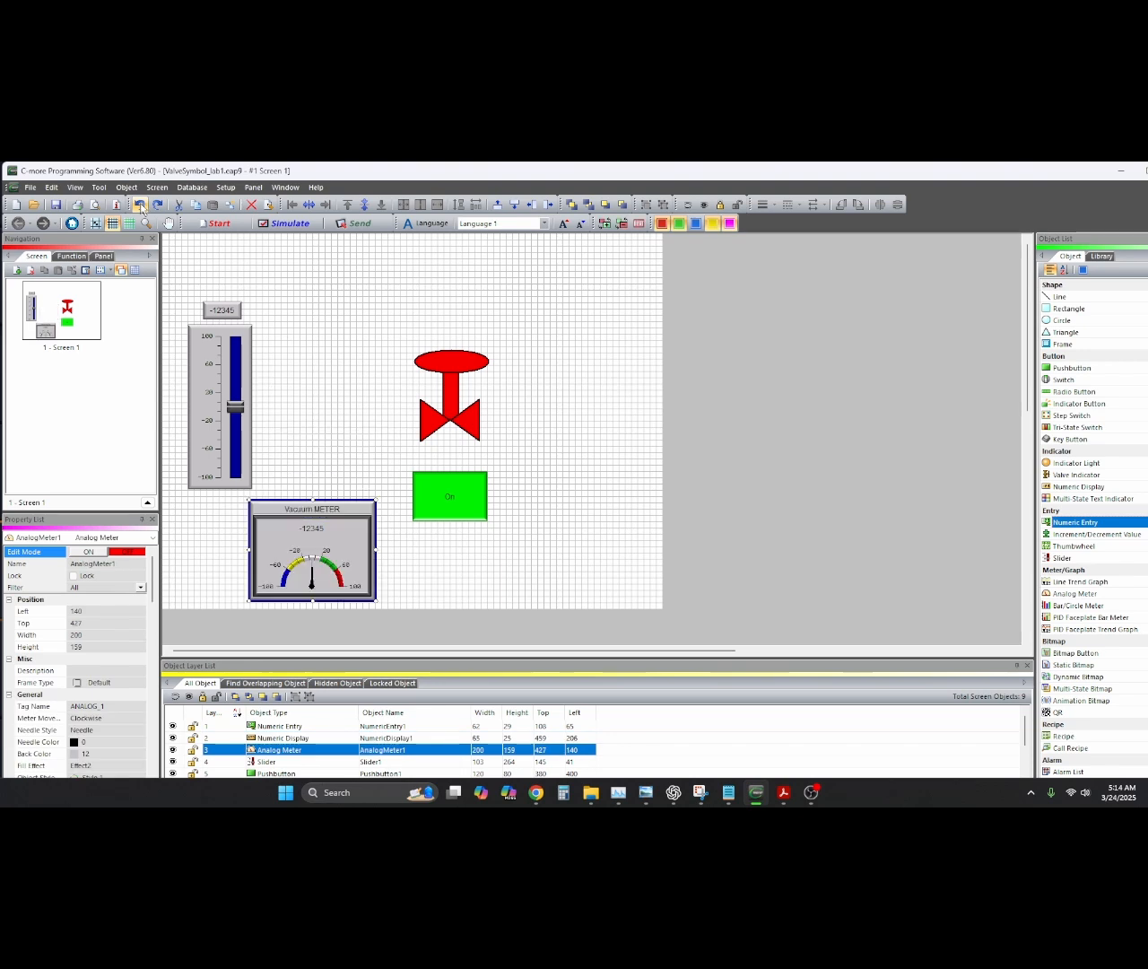
{"action": "left_click", "coordinate": [316, 529], "text": "shift"}
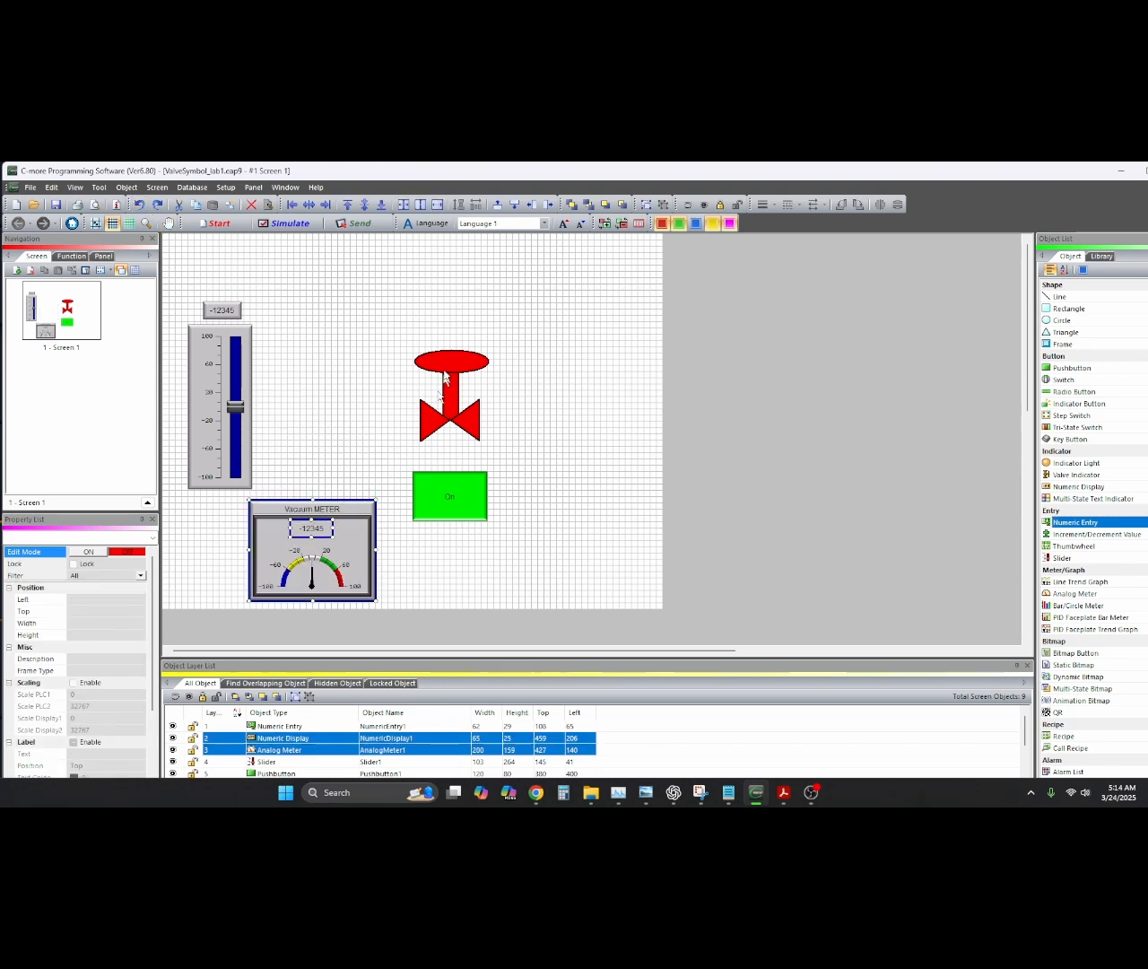
Group the vacuum meter with its readout, move it beside the slider, then group all into one 310×302 group
{"action": "left_click", "coordinate": [644, 207]}
{"action": "left_click_drag", "start_coordinate": [368, 508], "coordinate": [374, 399]}
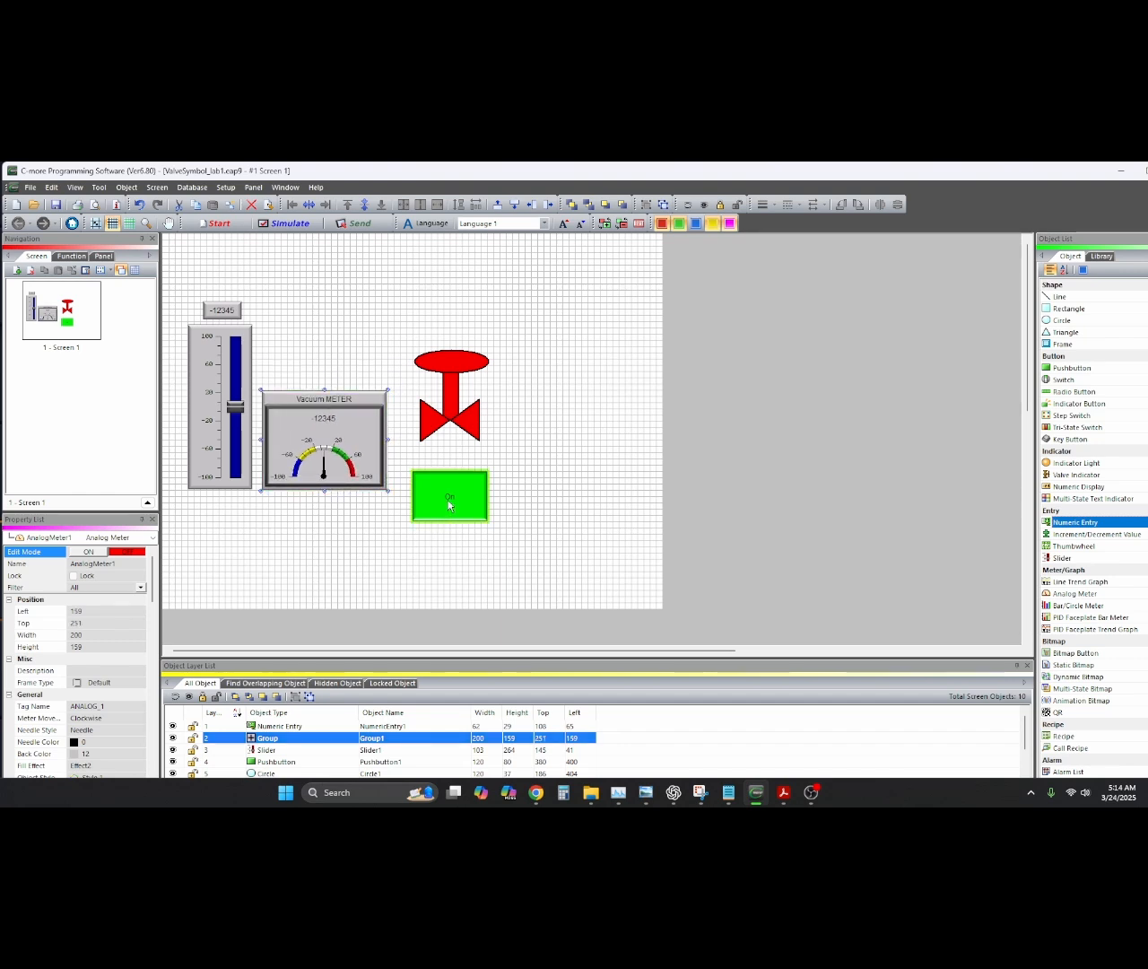
{"action": "left_click", "coordinate": [222, 309], "text": "ctrl"}
{"action": "left_click", "coordinate": [219, 350], "text": "ctrl"}
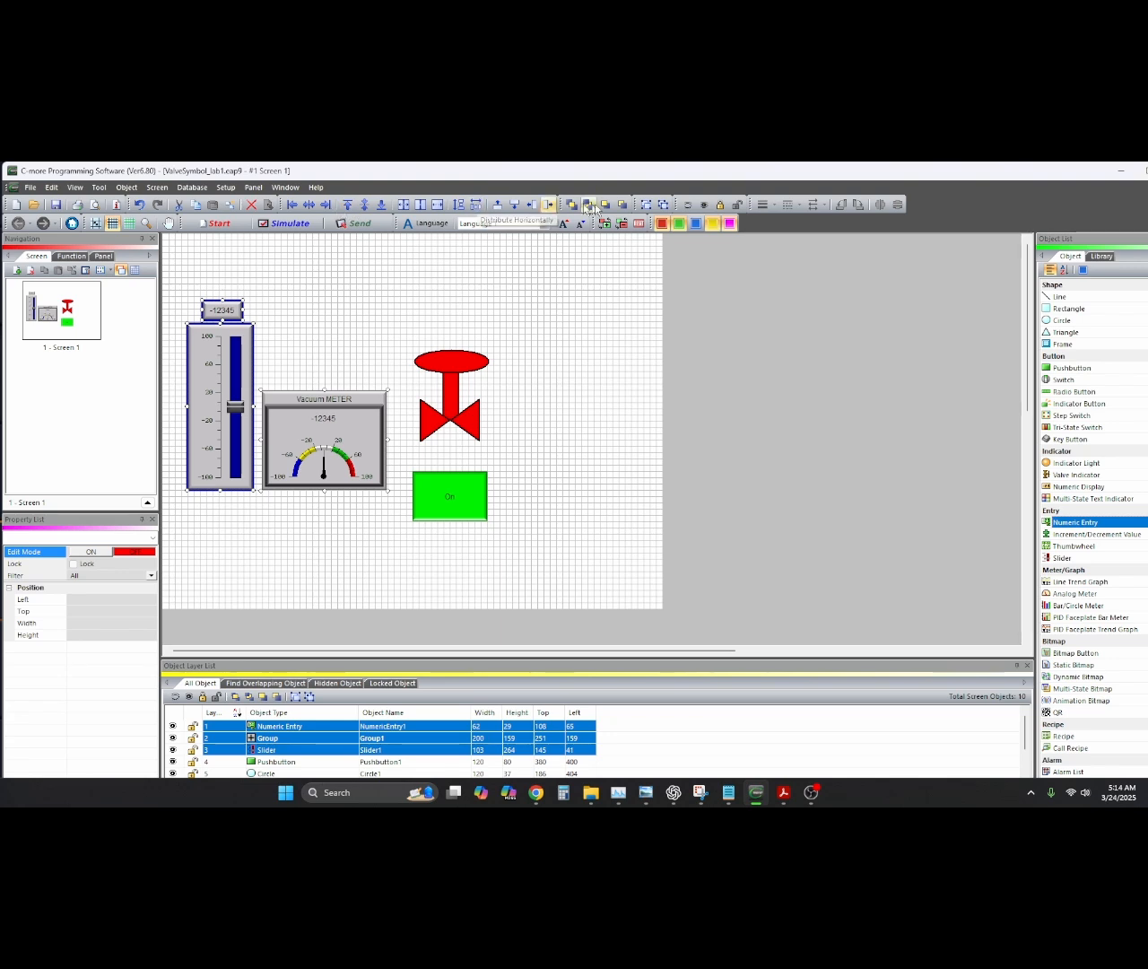
{"action": "left_click", "coordinate": [648, 211]}
{"action": "left_click", "coordinate": [606, 376]}
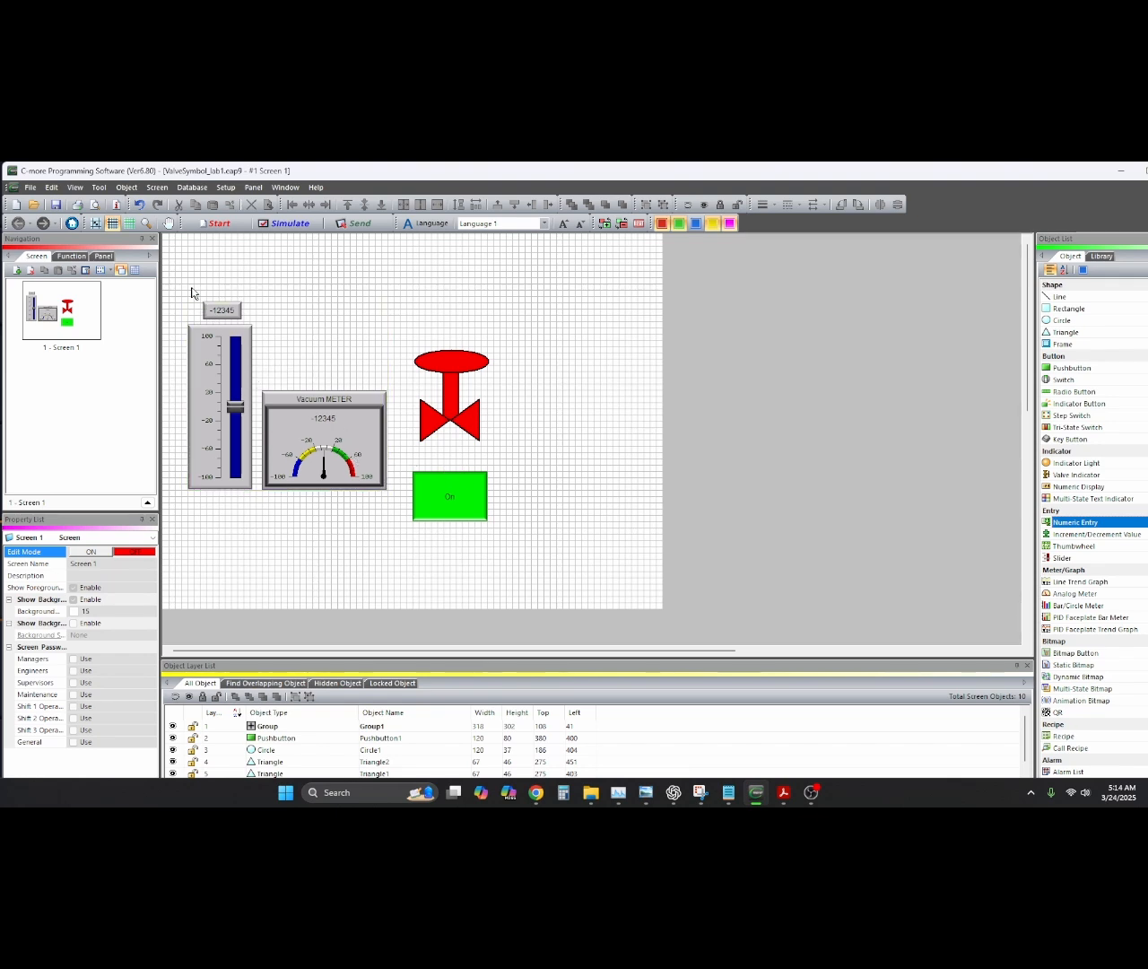
Group the valve's circle and triangles into Group2 and move it up above the pushbutton
{"action": "left_click_drag", "start_coordinate": [176, 292], "coordinate": [574, 565]}
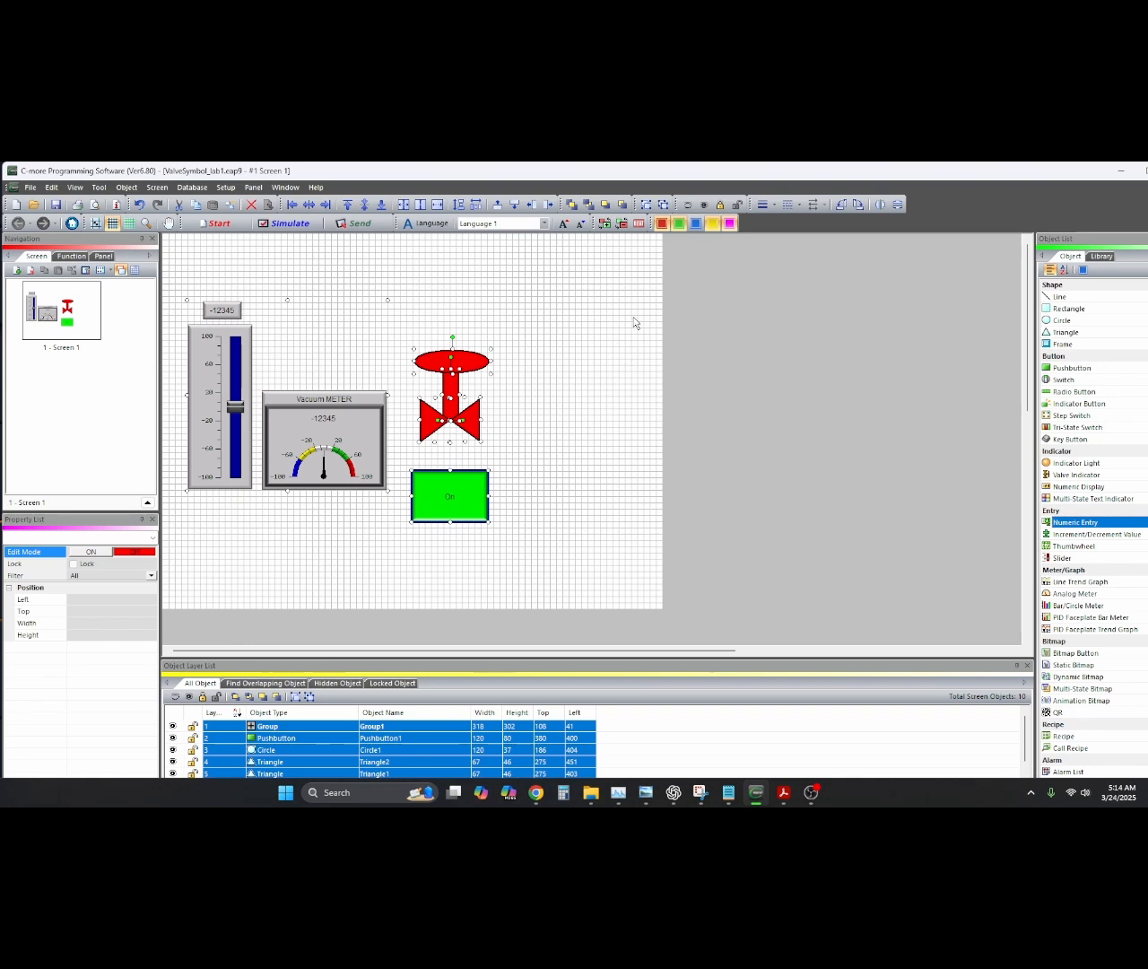
{"action": "left_click", "coordinate": [540, 439]}
{"action": "left_click_drag", "start_coordinate": [403, 335], "coordinate": [511, 457]}
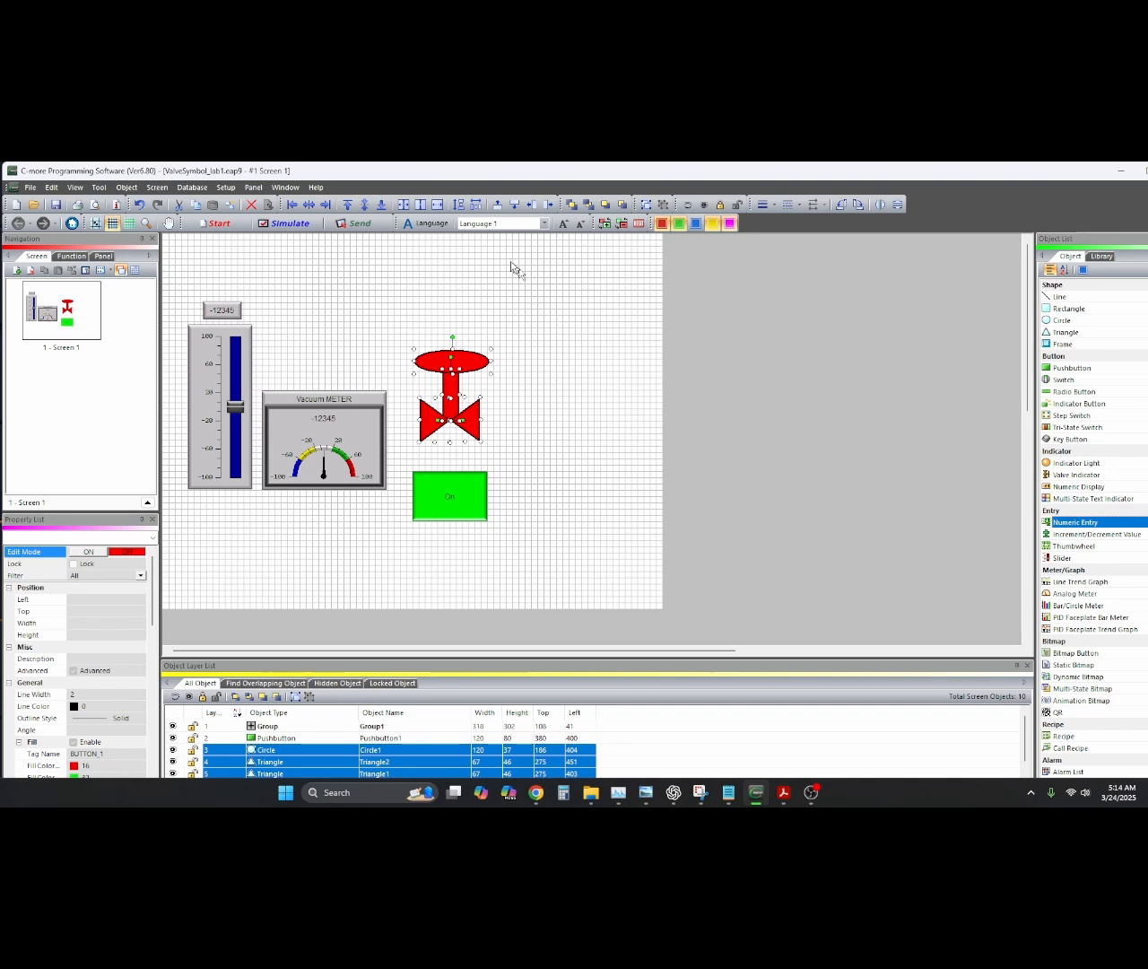
{"action": "left_click", "coordinate": [645, 205]}
{"action": "left_click_drag", "start_coordinate": [459, 395], "coordinate": [463, 333]}
Align Group1's bottom with the pushbutton's bottom, then select the valve symbol alone
{"action": "left_click", "coordinate": [349, 438]}
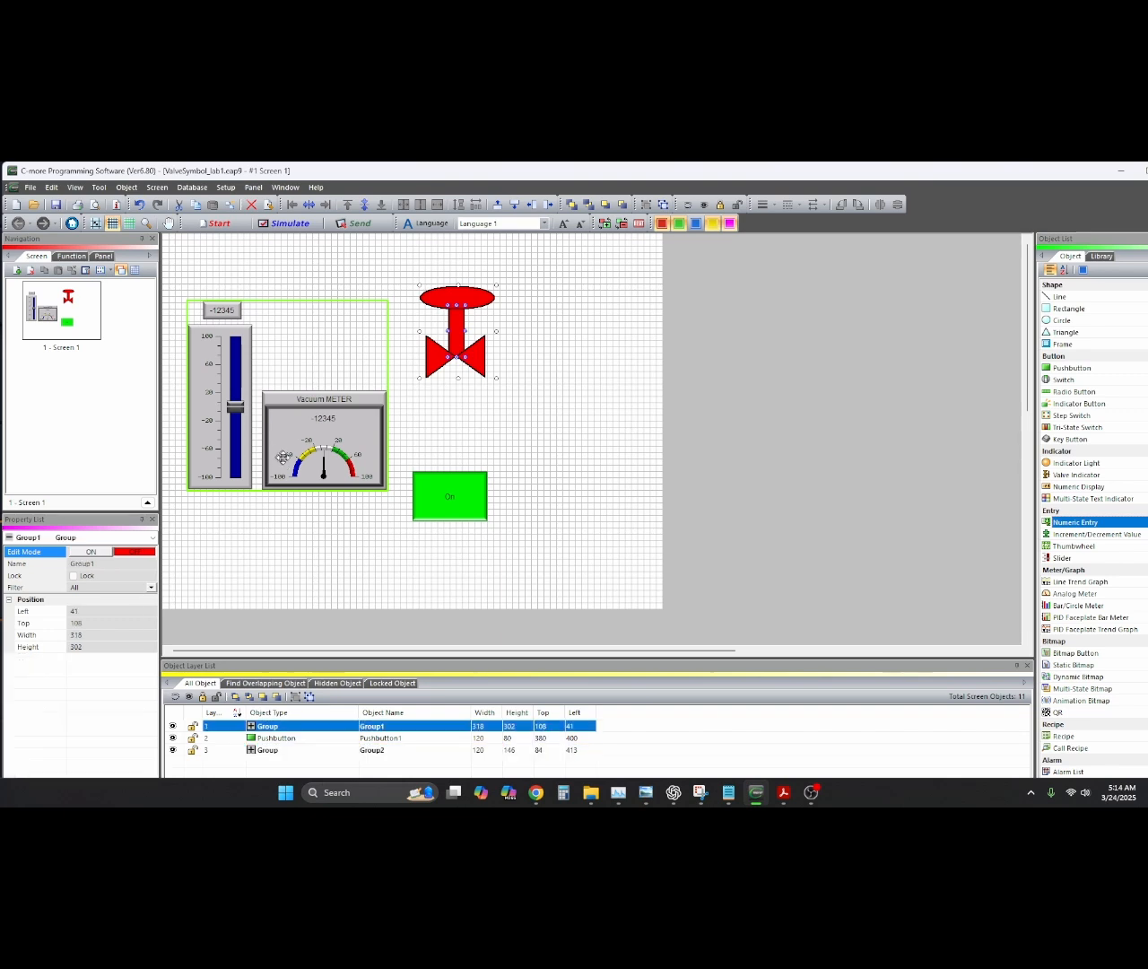
{"action": "left_click", "coordinate": [422, 498], "text": "shift"}
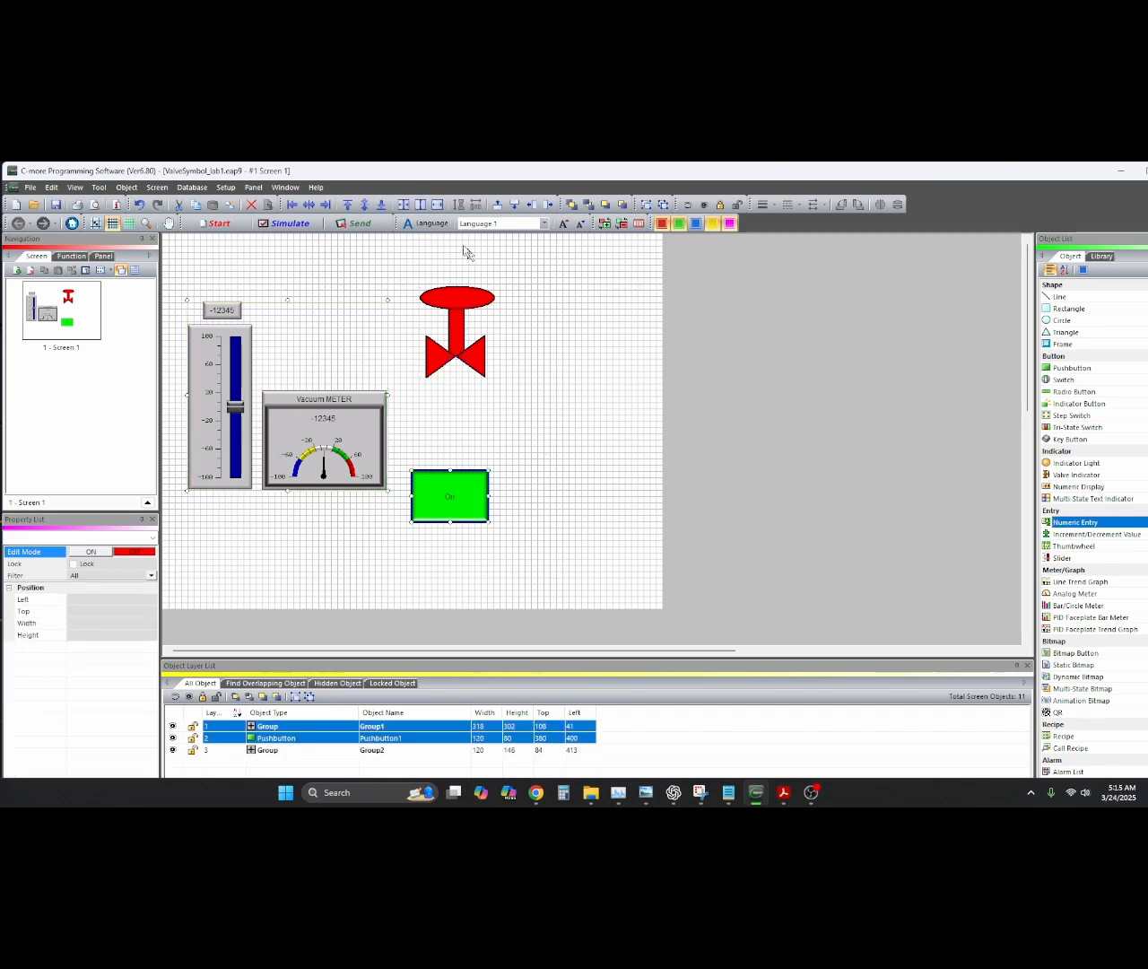
{"action": "left_click", "coordinate": [381, 212]}
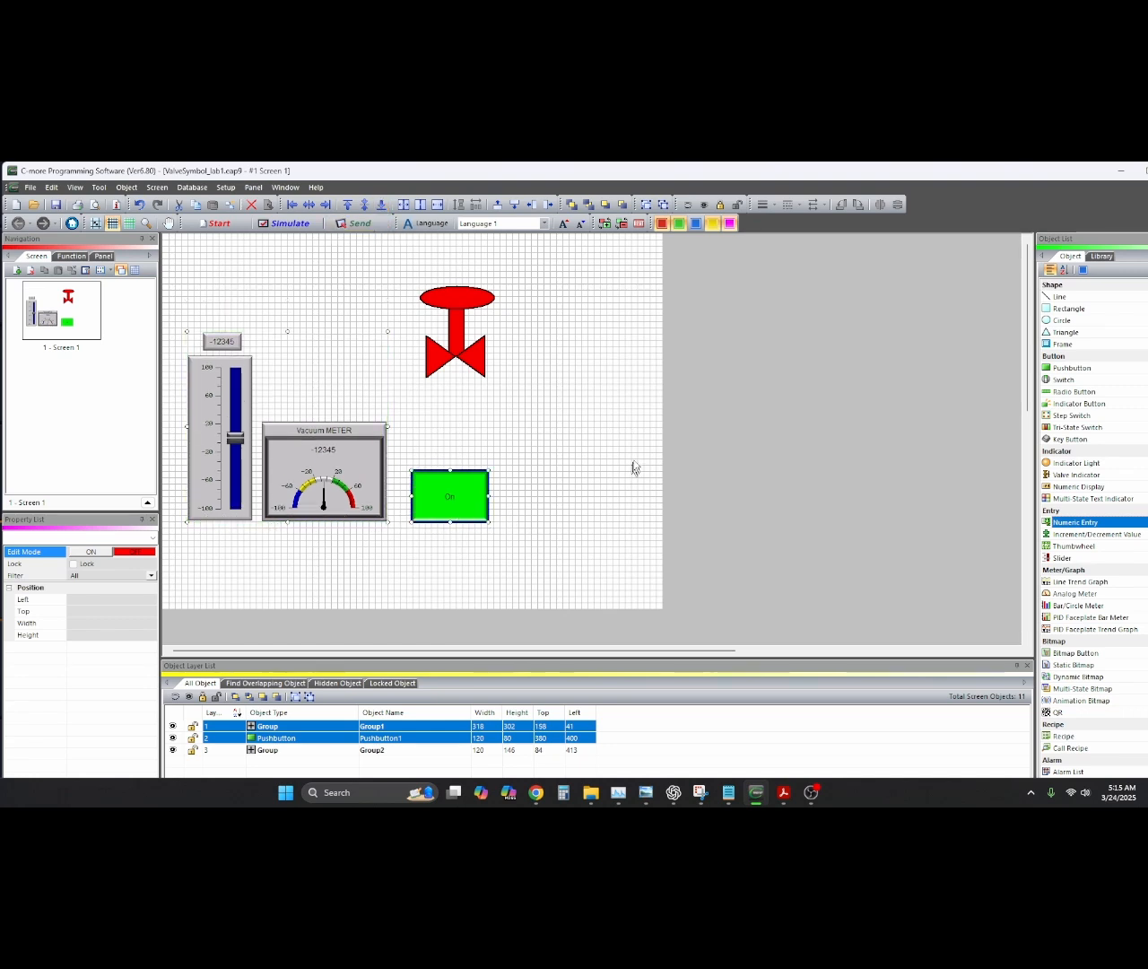
{"action": "left_click", "coordinate": [451, 297]}
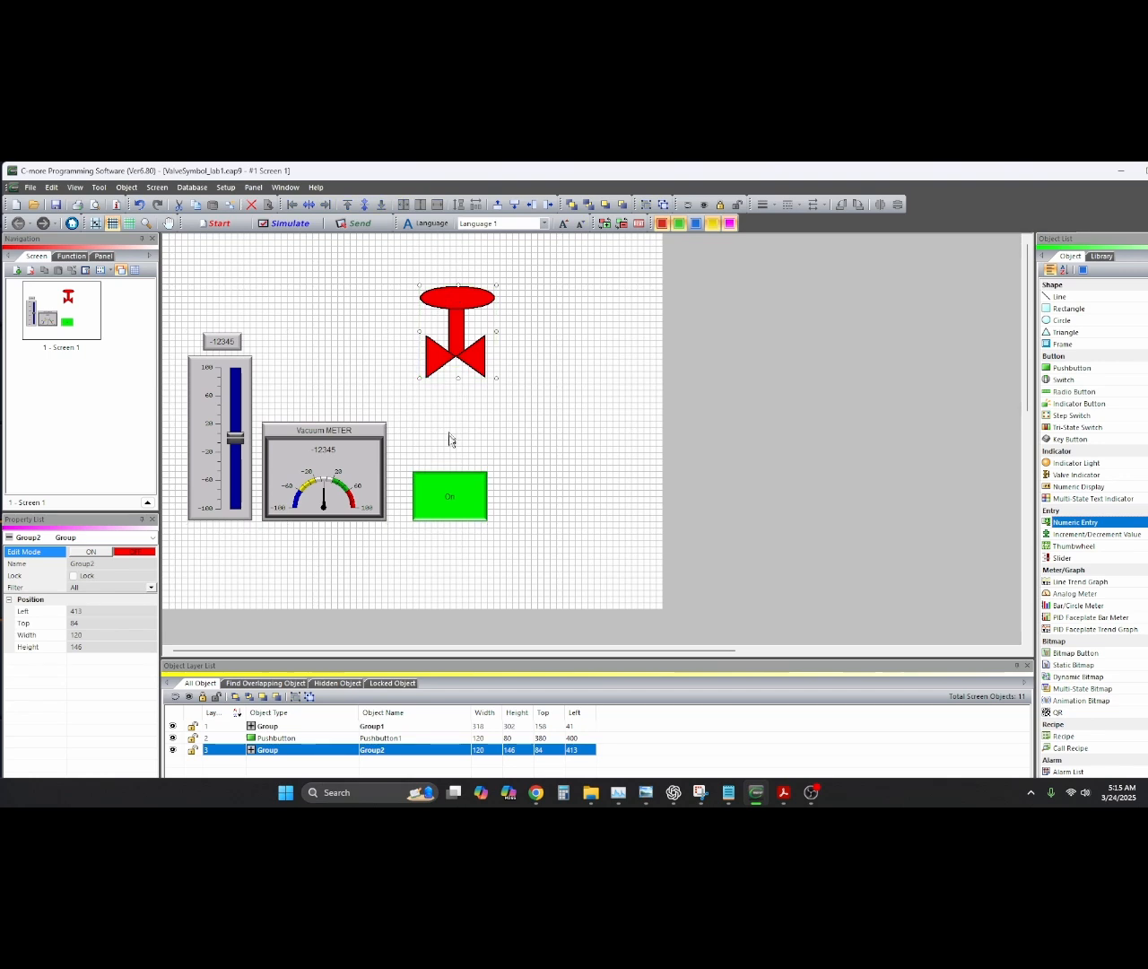
Center-align the valve with the green pushbutton, then level the pushbutton's bottom with the meter group
{"action": "left_click", "coordinate": [448, 478], "text": "shift"}
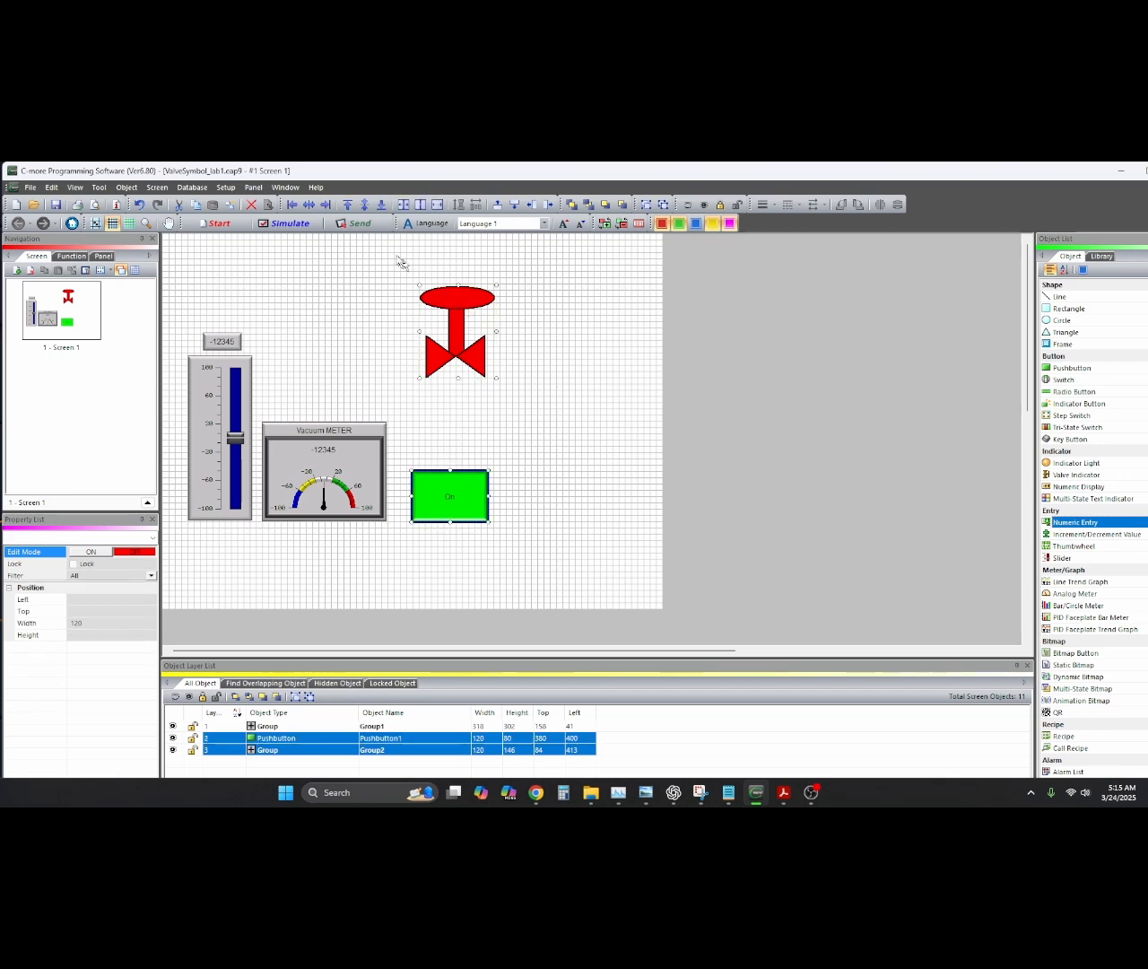
{"action": "left_click", "coordinate": [309, 206]}
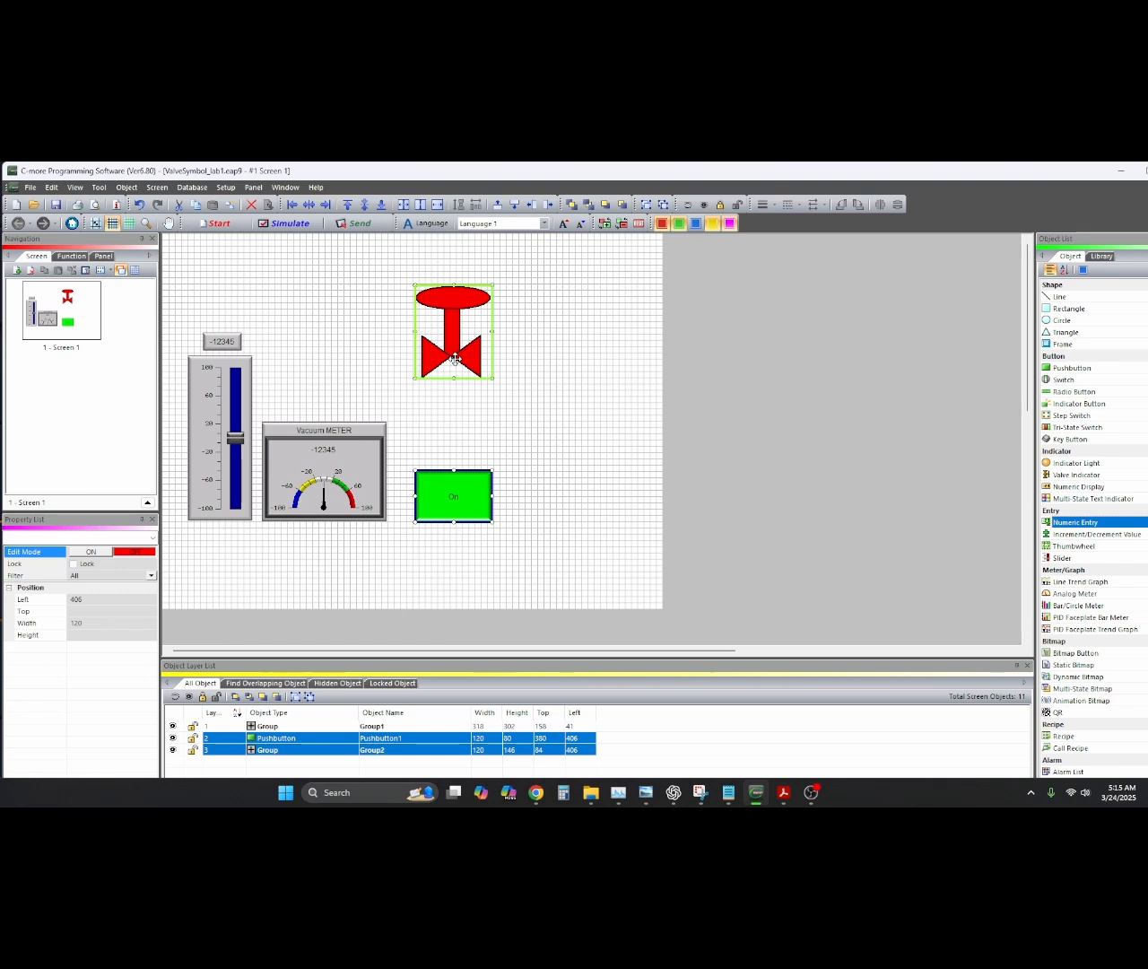
{"action": "left_click_drag", "start_coordinate": [456, 357], "coordinate": [443, 354]}
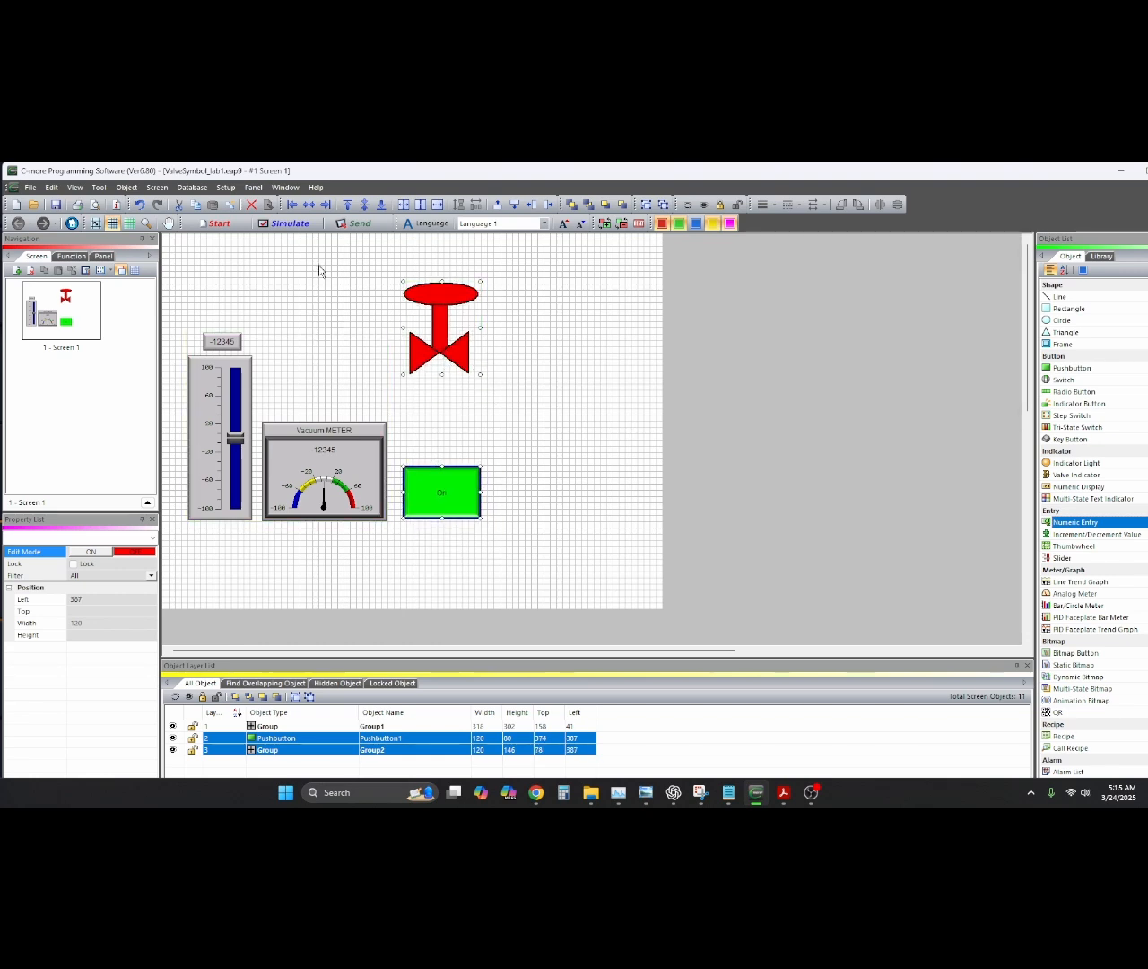
{"action": "left_click", "coordinate": [508, 436]}
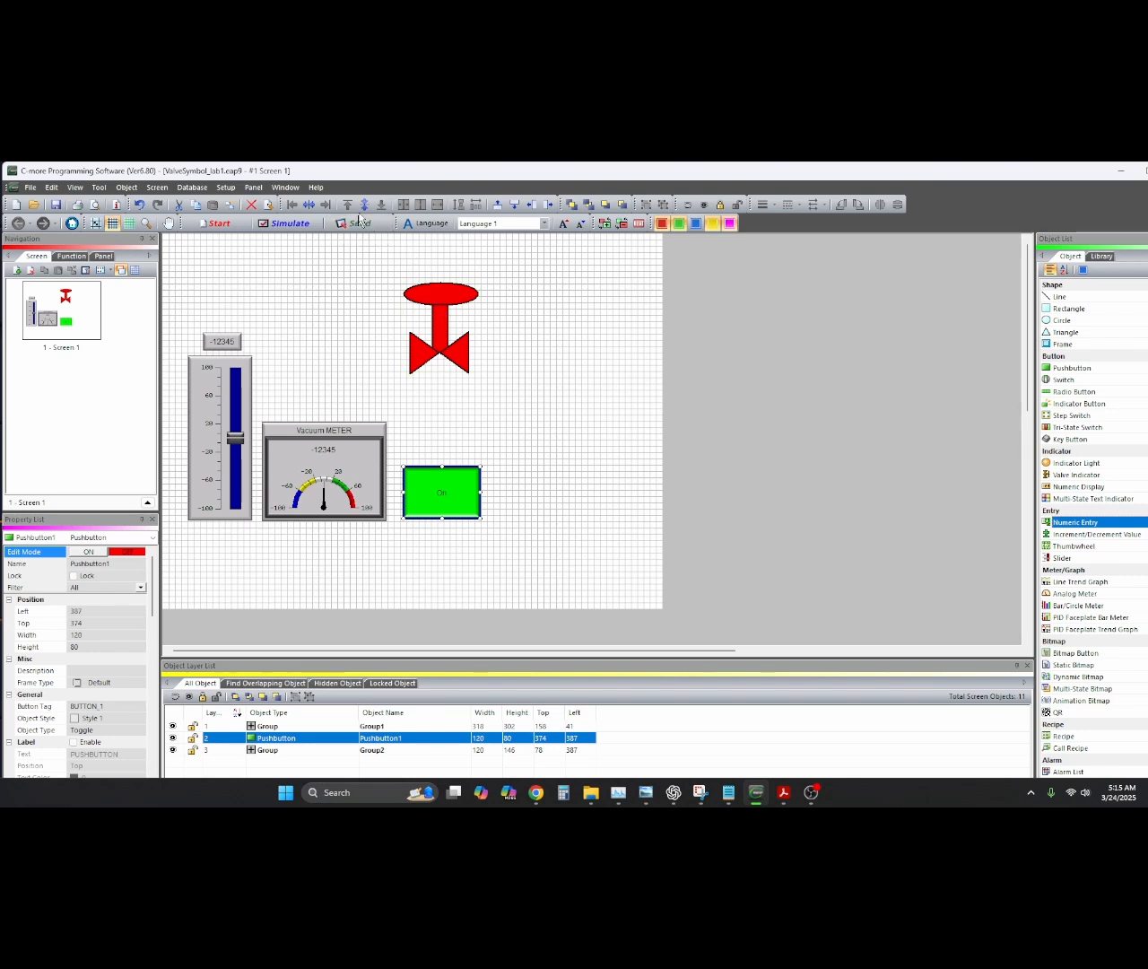
{"action": "left_click", "coordinate": [352, 508], "text": "shift"}
{"action": "left_click", "coordinate": [381, 206]}
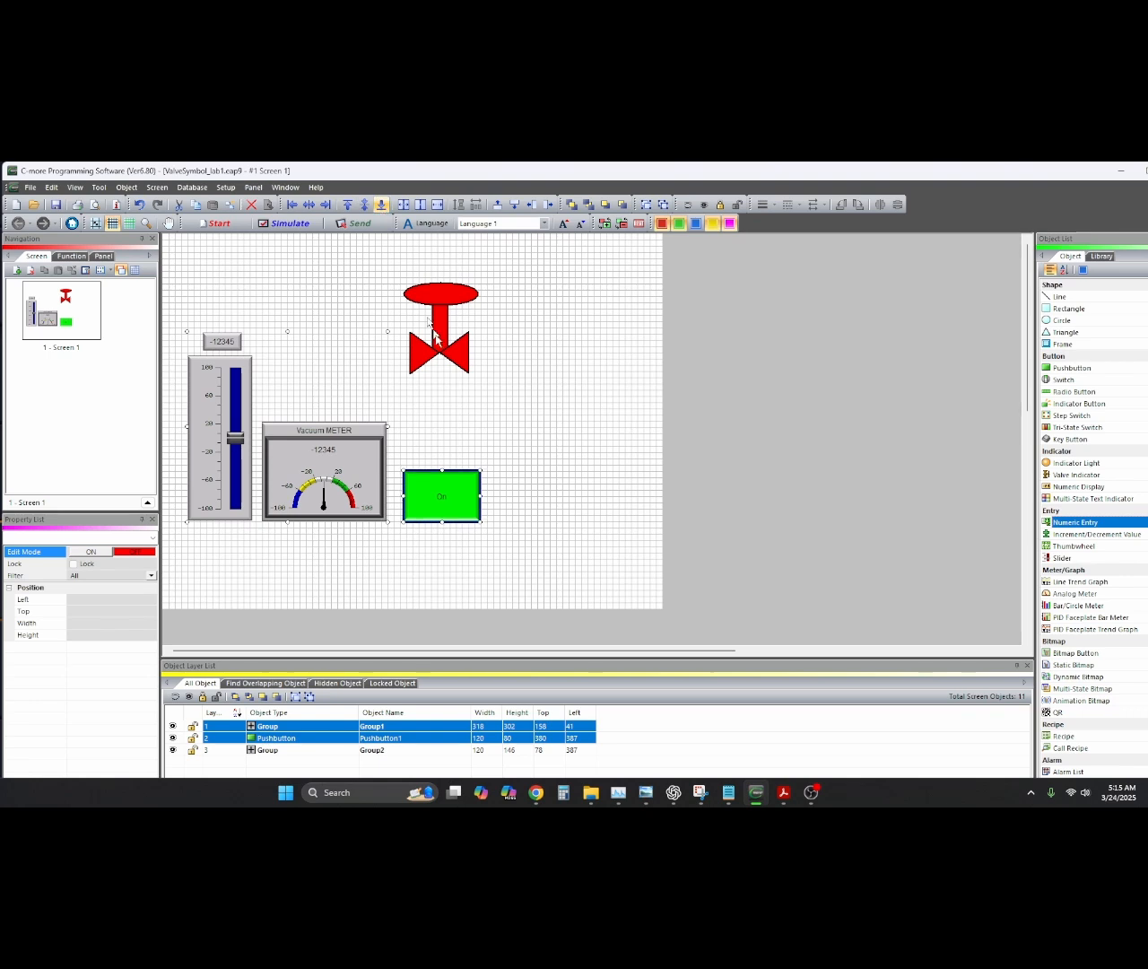
Place the valve directly above the pushbutton and group them as Group2 (120×257)
{"action": "left_click", "coordinate": [512, 436]}
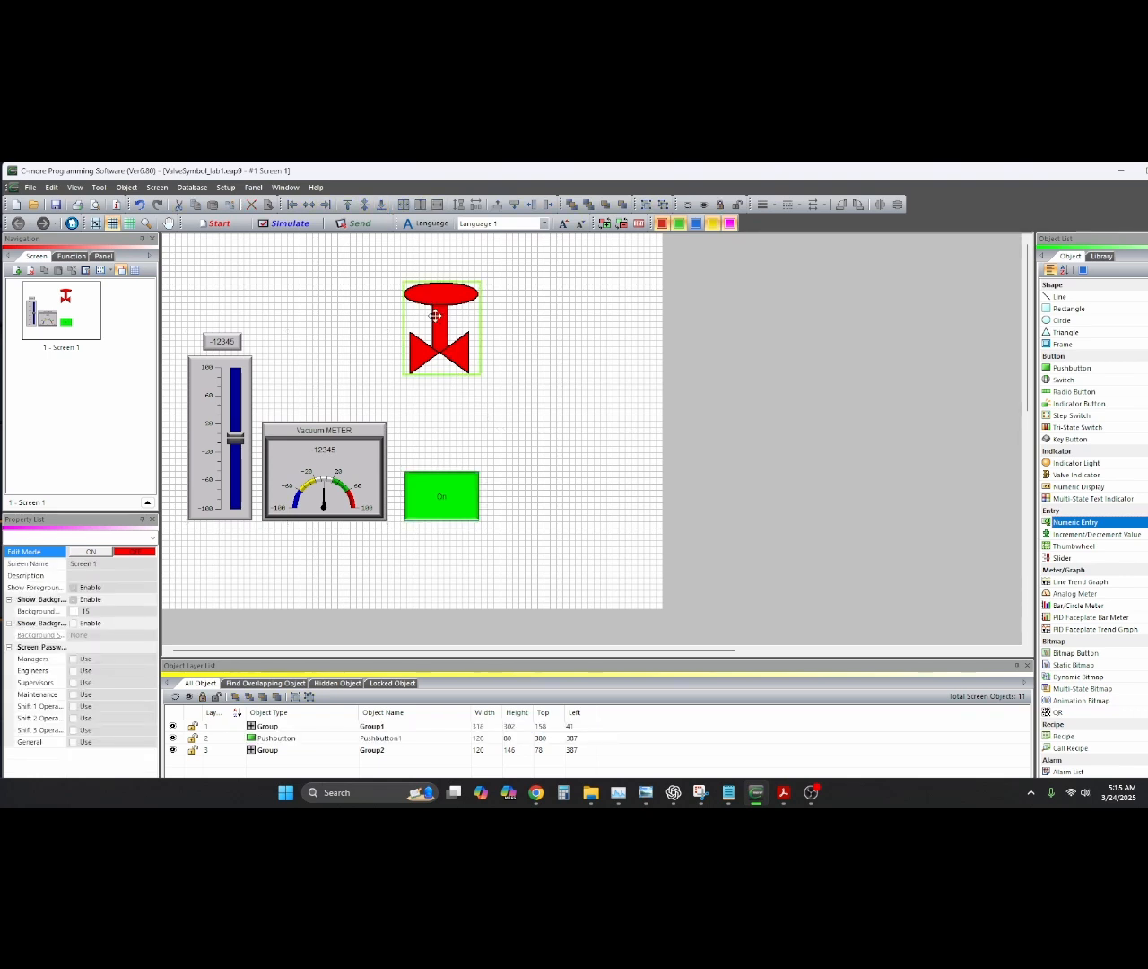
{"action": "left_click_drag", "start_coordinate": [435, 315], "coordinate": [434, 394]}
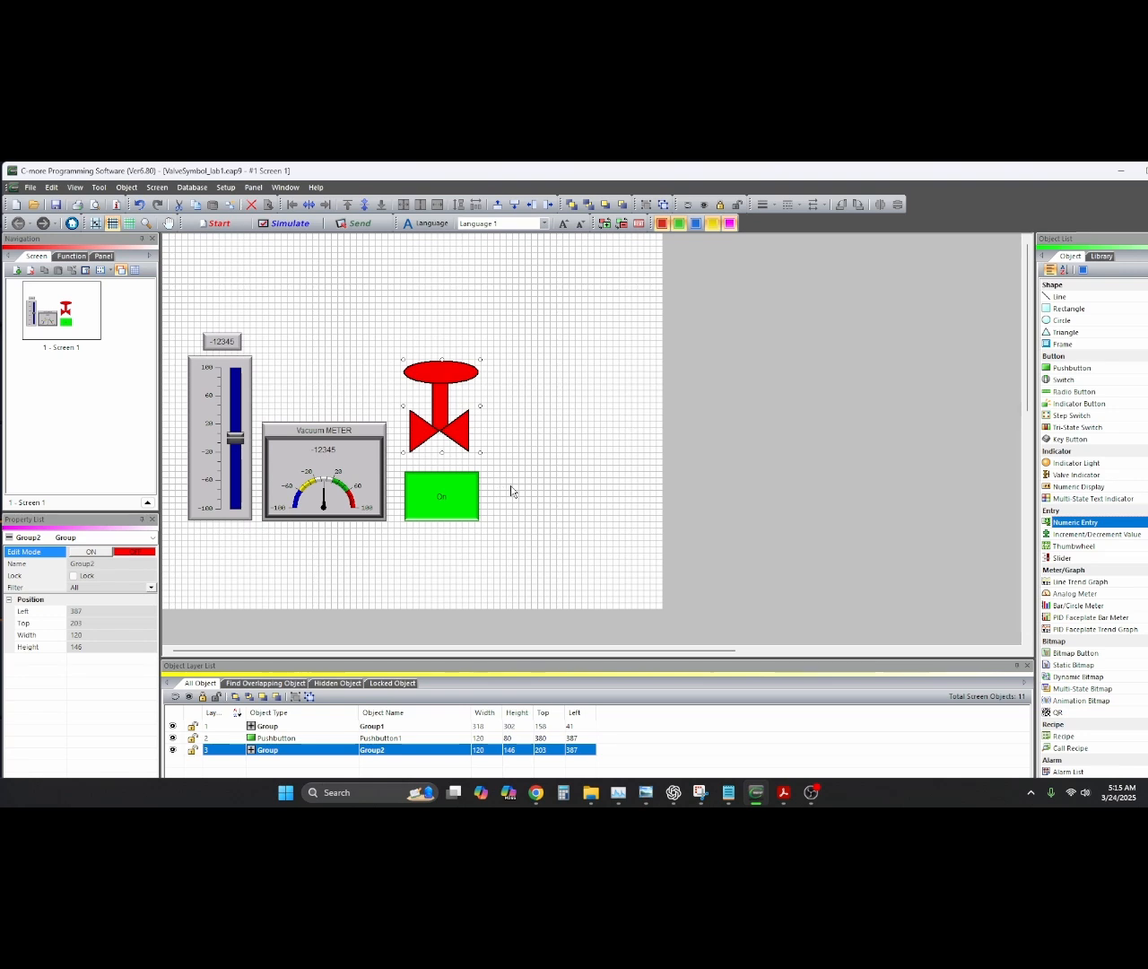
{"action": "left_click", "coordinate": [457, 489], "text": "shift"}
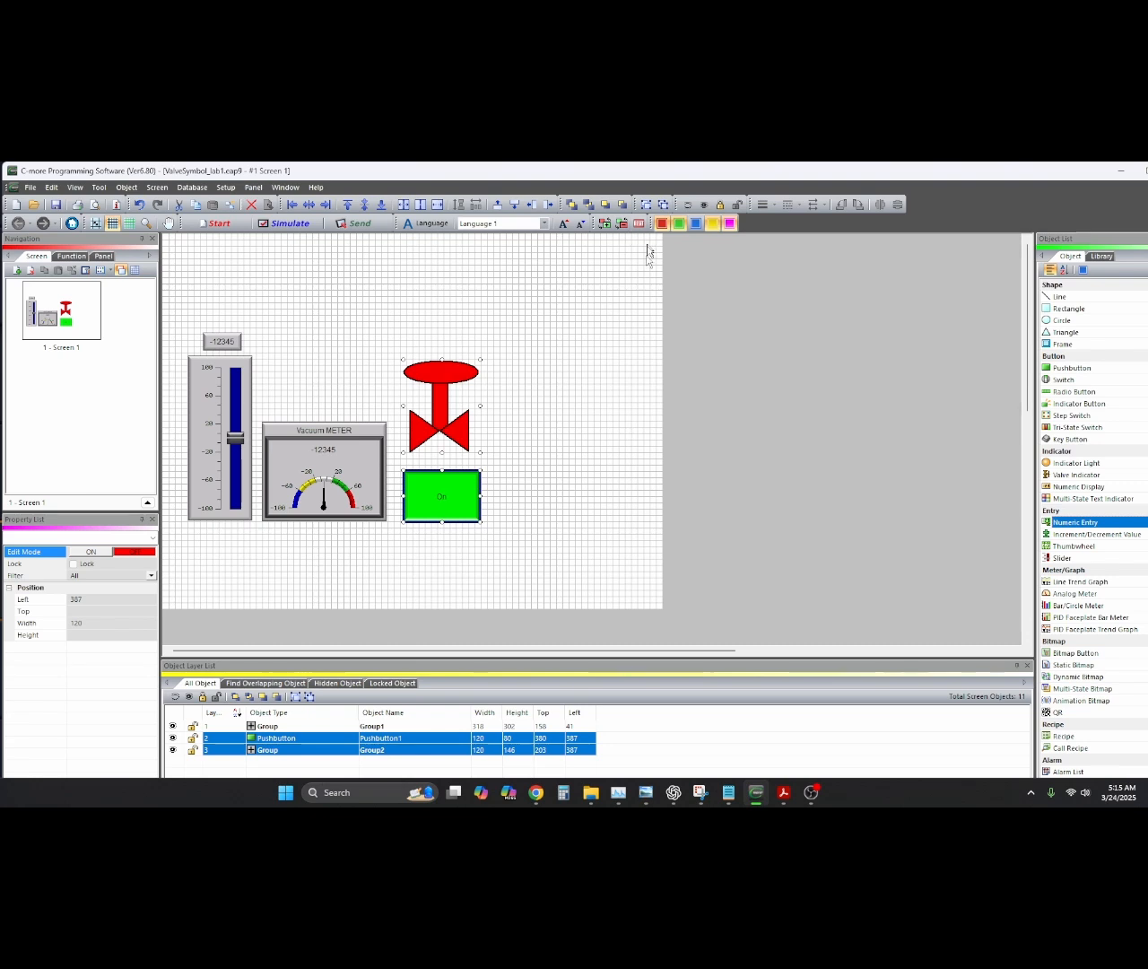
{"action": "left_click", "coordinate": [646, 205]}
{"action": "left_click", "coordinate": [587, 421]}
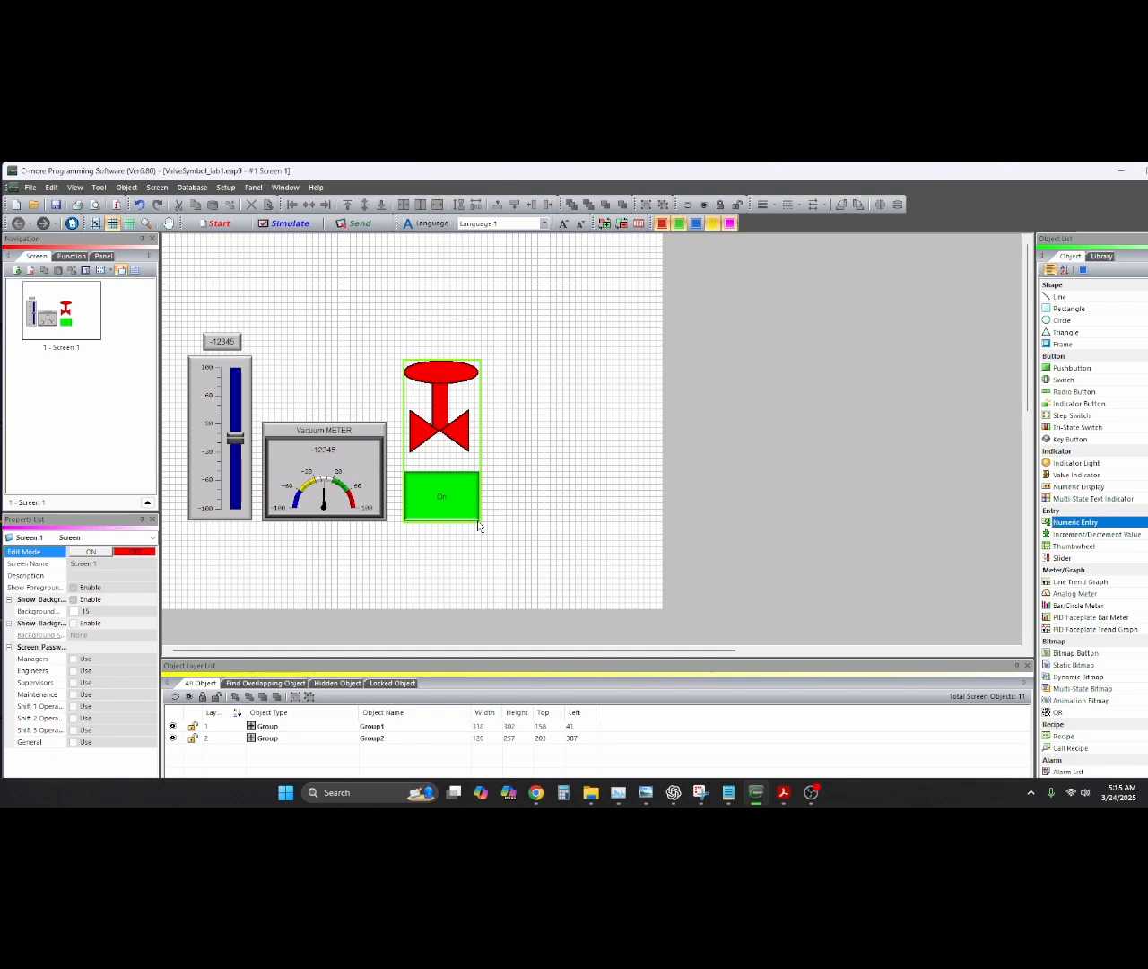
Ungroup Group1 and regroup the slider with its numeric entry as Group1 (103×301)
{"action": "left_click", "coordinate": [220, 356]}
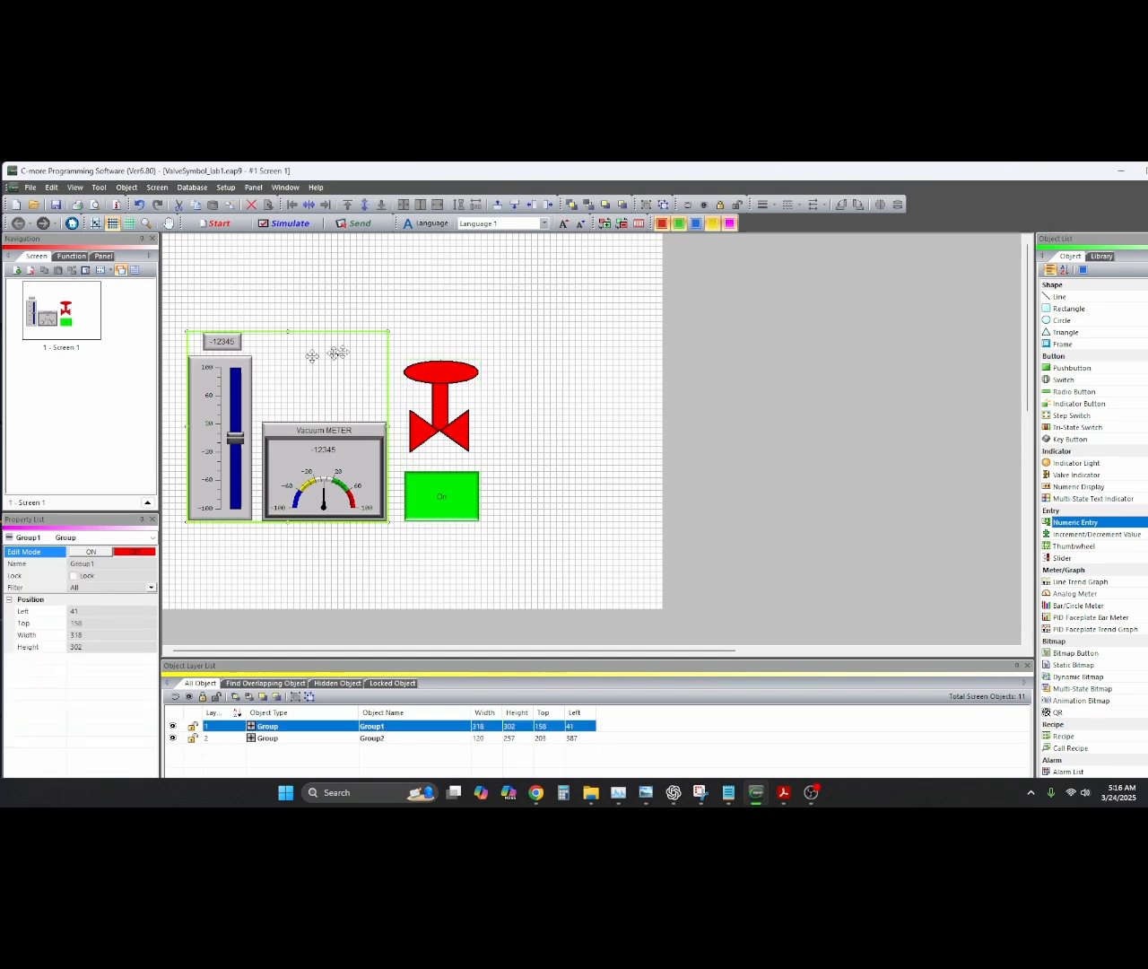
{"action": "left_click", "coordinate": [665, 205]}
{"action": "left_click", "coordinate": [287, 394]}
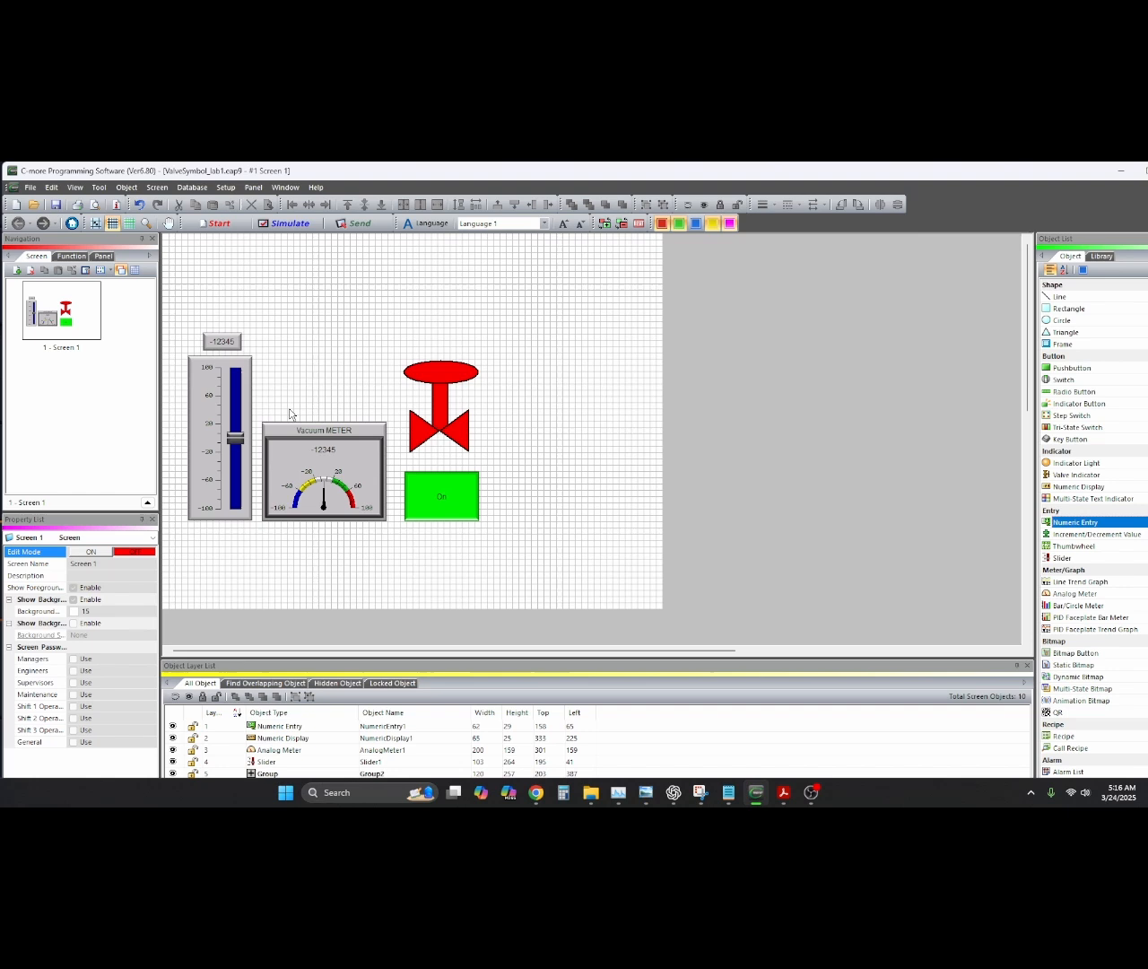
{"action": "left_click", "coordinate": [226, 387]}
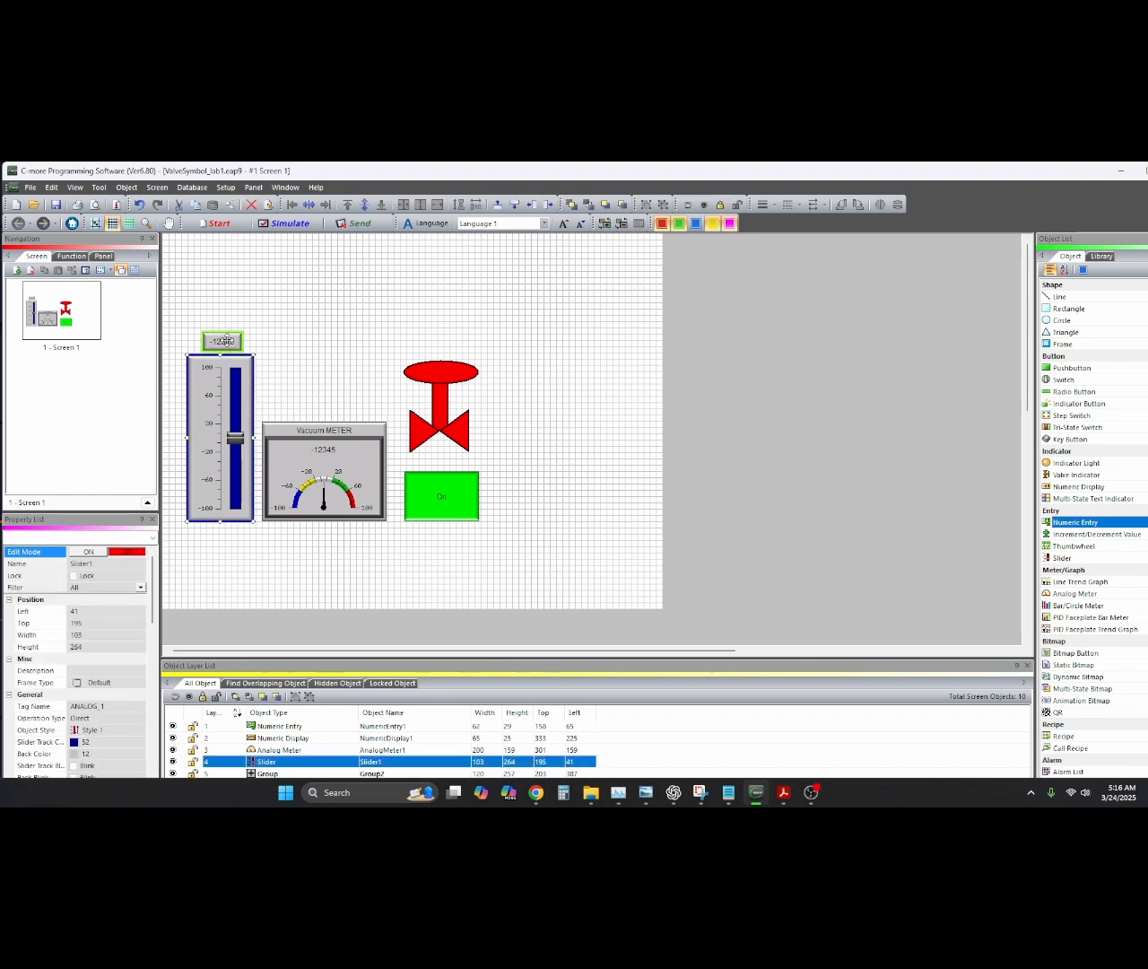
{"action": "left_click", "coordinate": [226, 341], "text": "shift"}
{"action": "left_click", "coordinate": [647, 205]}
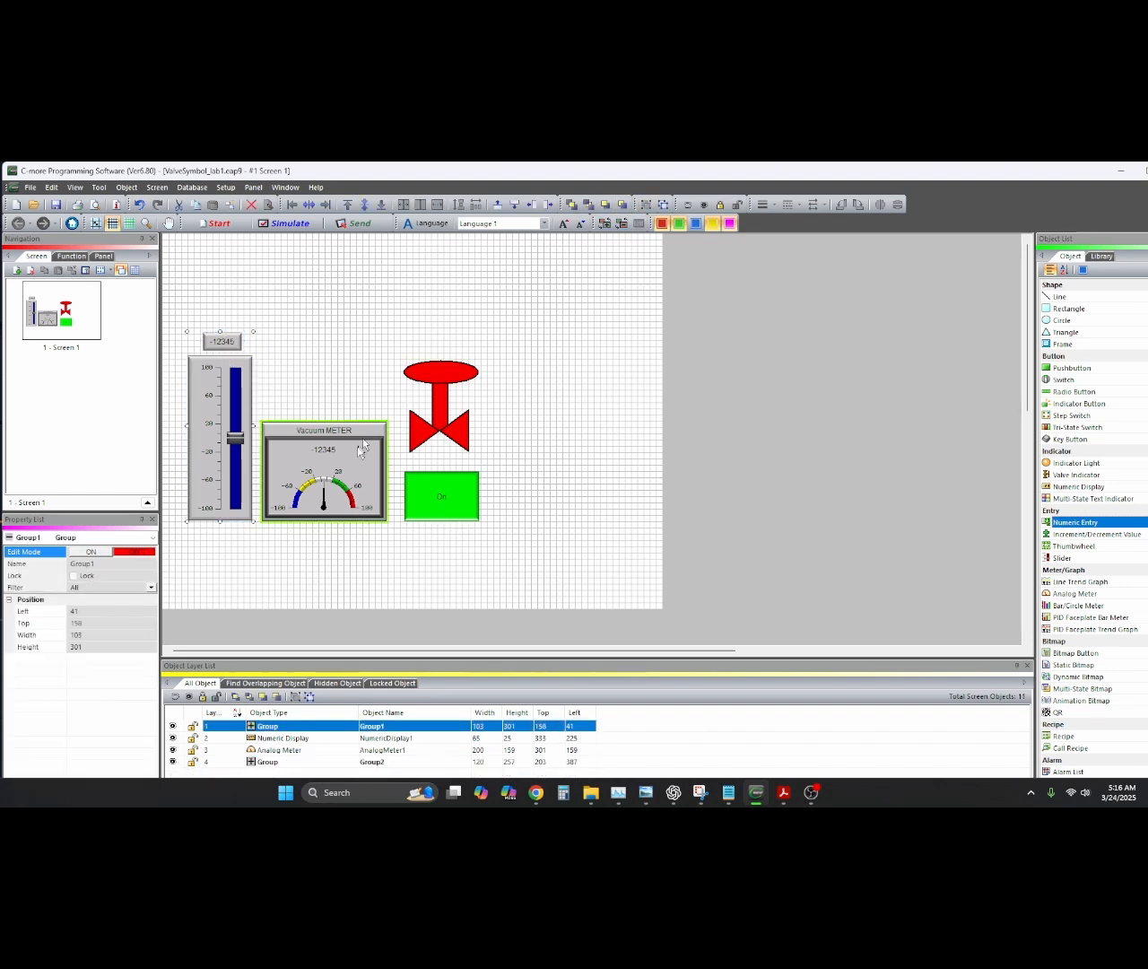
Group the Vacuum METER with its numeric display (200×159), then distribute all three groups horizontally
{"action": "left_click", "coordinate": [355, 464]}
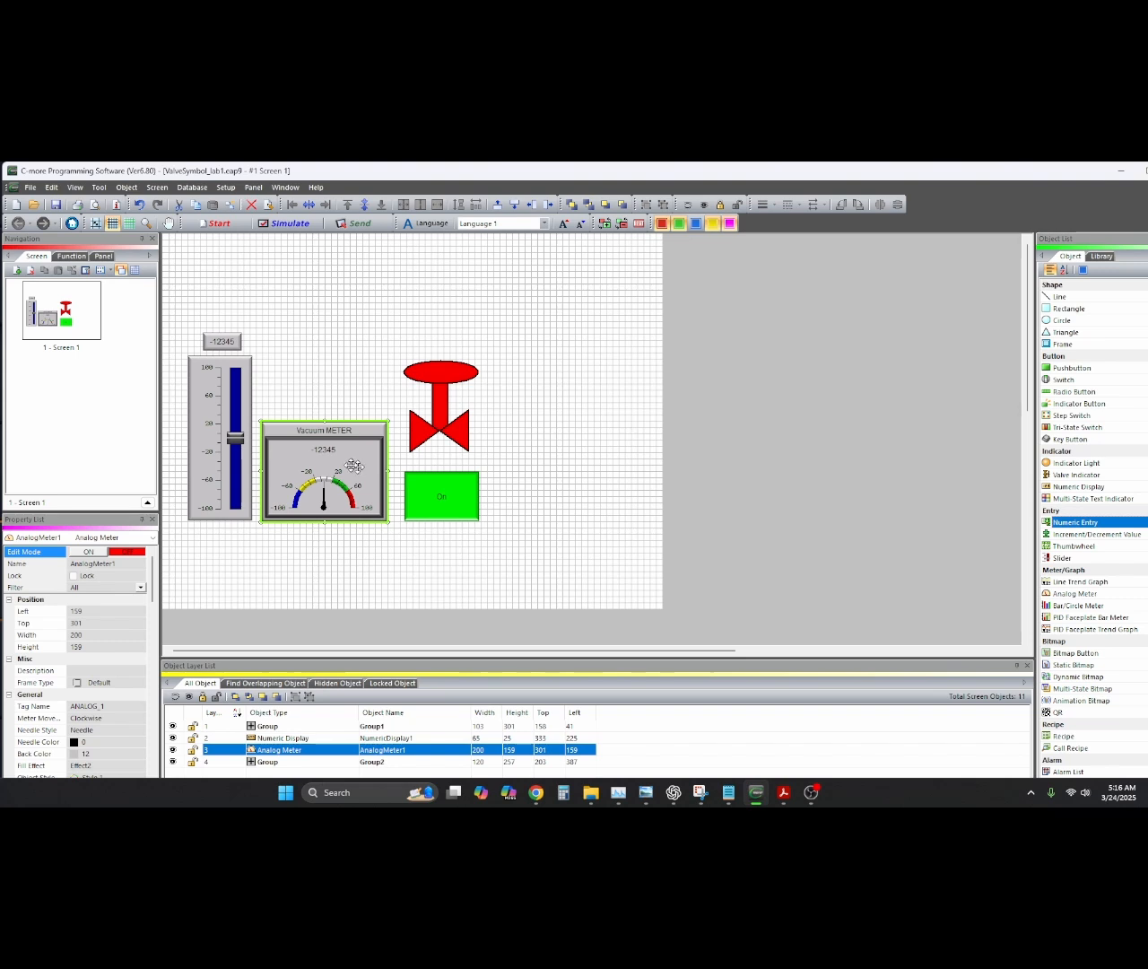
{"action": "left_click", "coordinate": [327, 453], "text": "shift"}
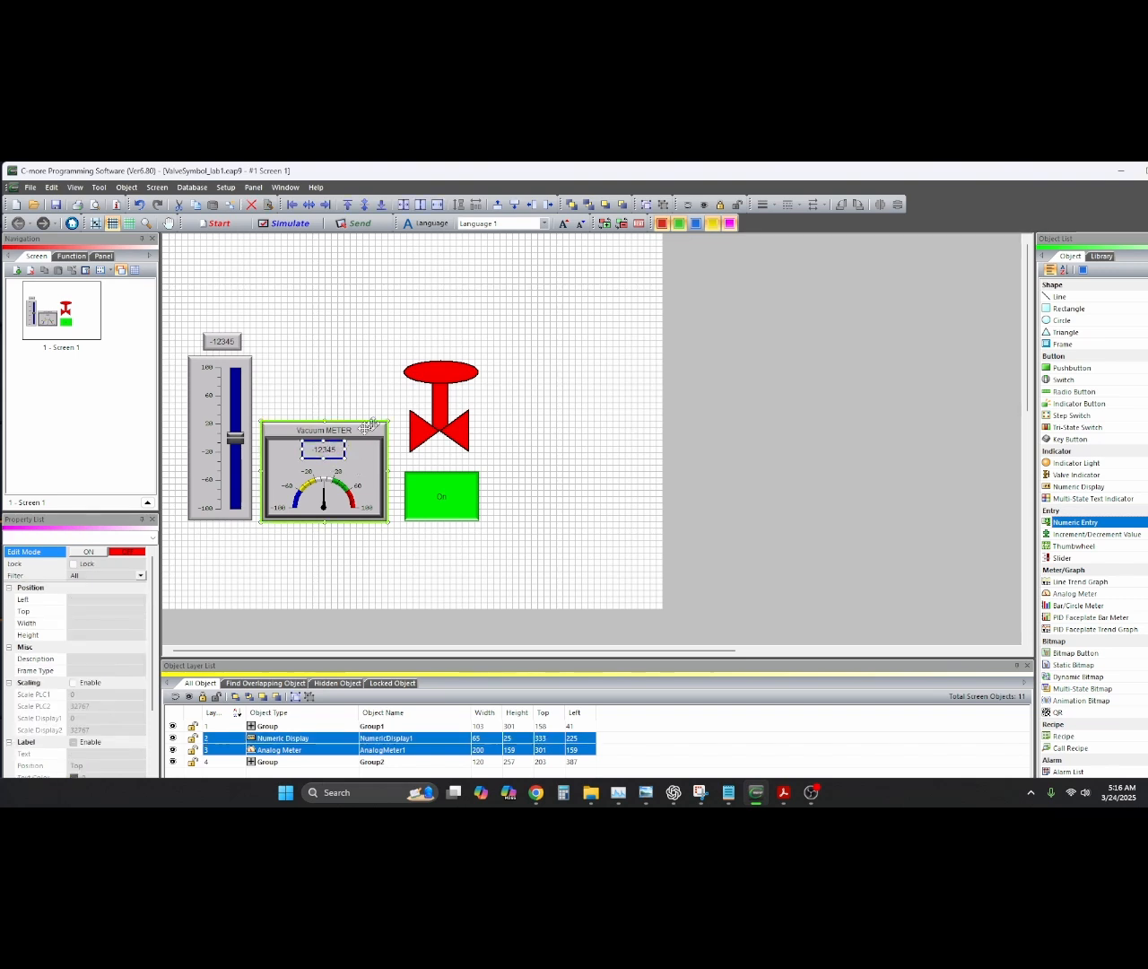
{"action": "left_click", "coordinate": [648, 207]}
{"action": "left_click", "coordinate": [610, 482]}
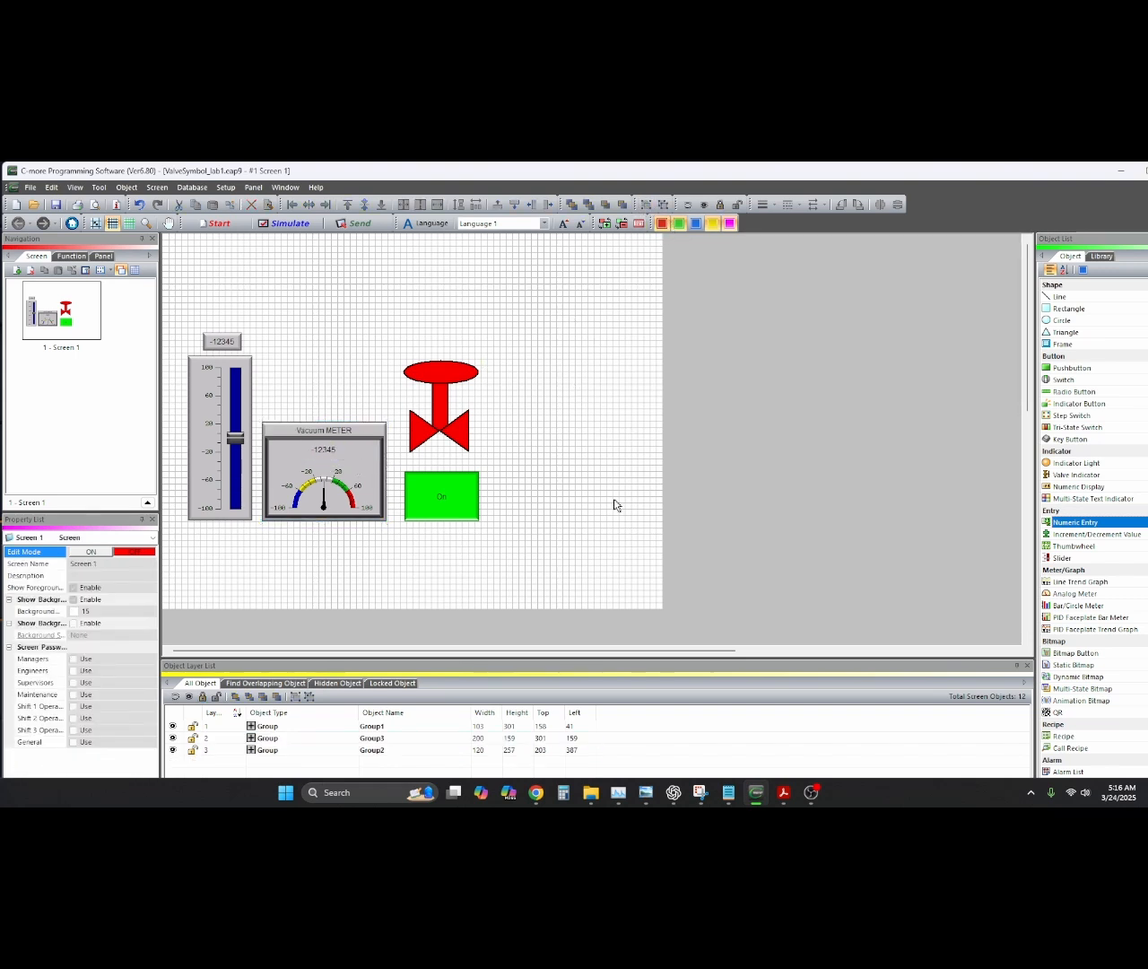
{"action": "left_click_drag", "start_coordinate": [178, 301], "coordinate": [512, 553]}
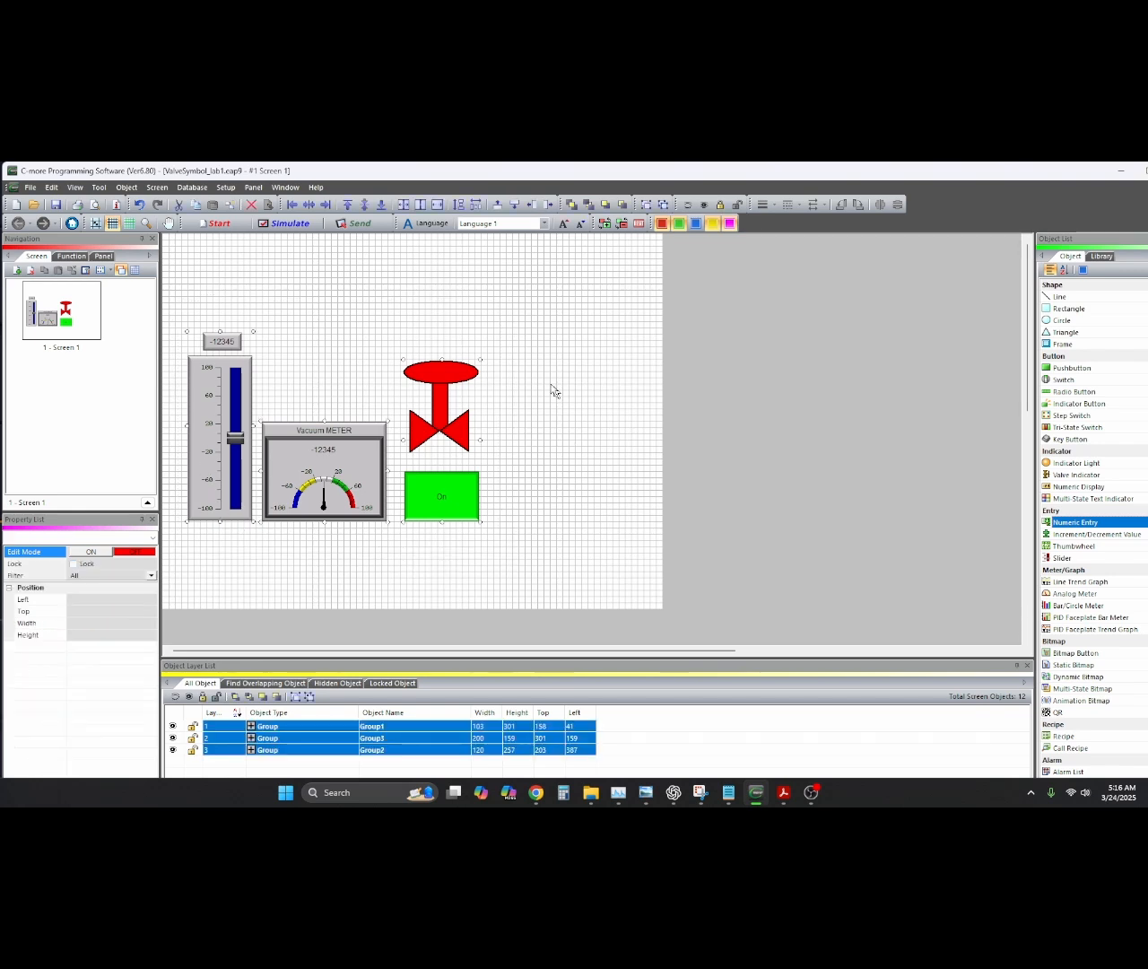
{"action": "left_click", "coordinate": [477, 212]}
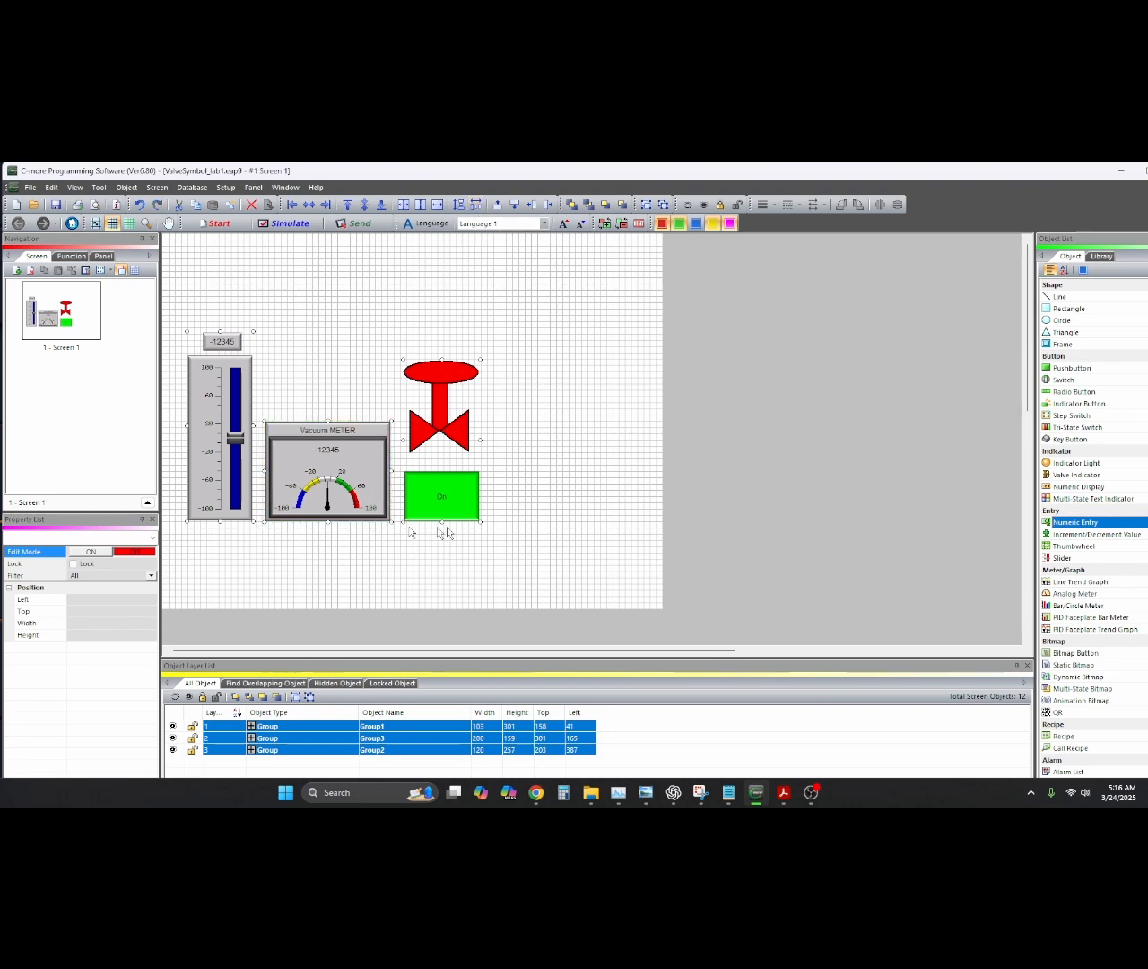
{"action": "left_click", "coordinate": [543, 588]}
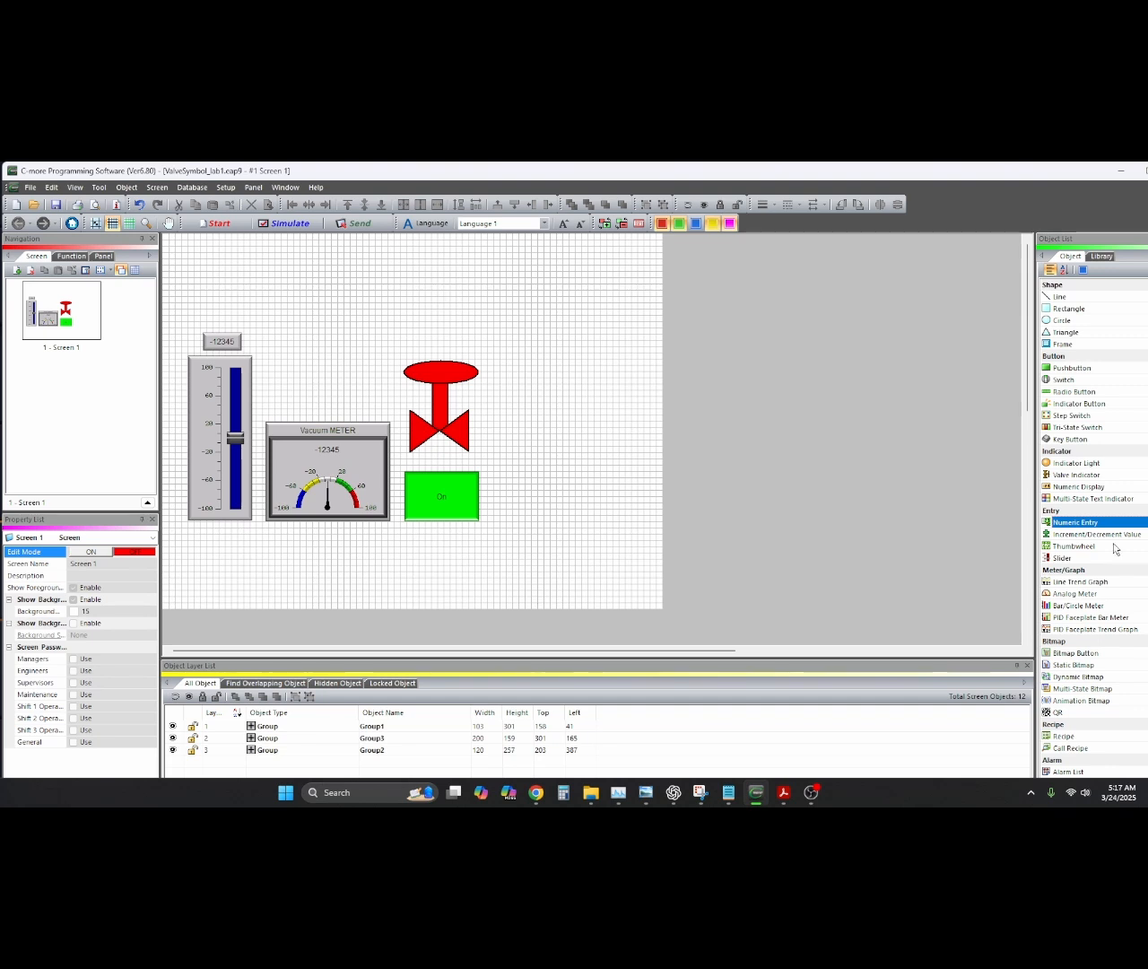
Place a Static Text object near the bottom right and replace STATIC TEXT with the author's name
{"action": "scroll", "coordinate": [1115, 548], "scroll_direction": "down", "scroll_amount": 6}
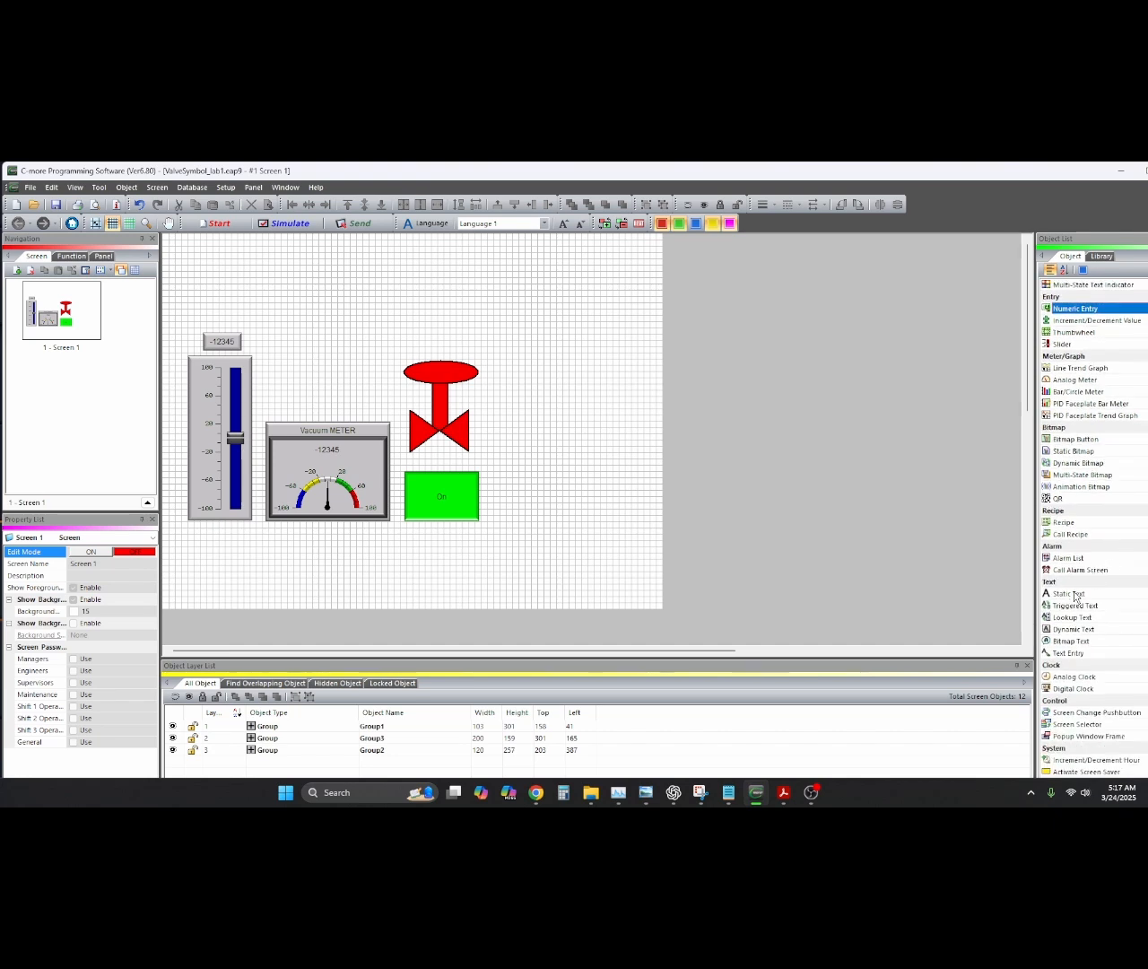
{"action": "left_click", "coordinate": [1075, 594]}
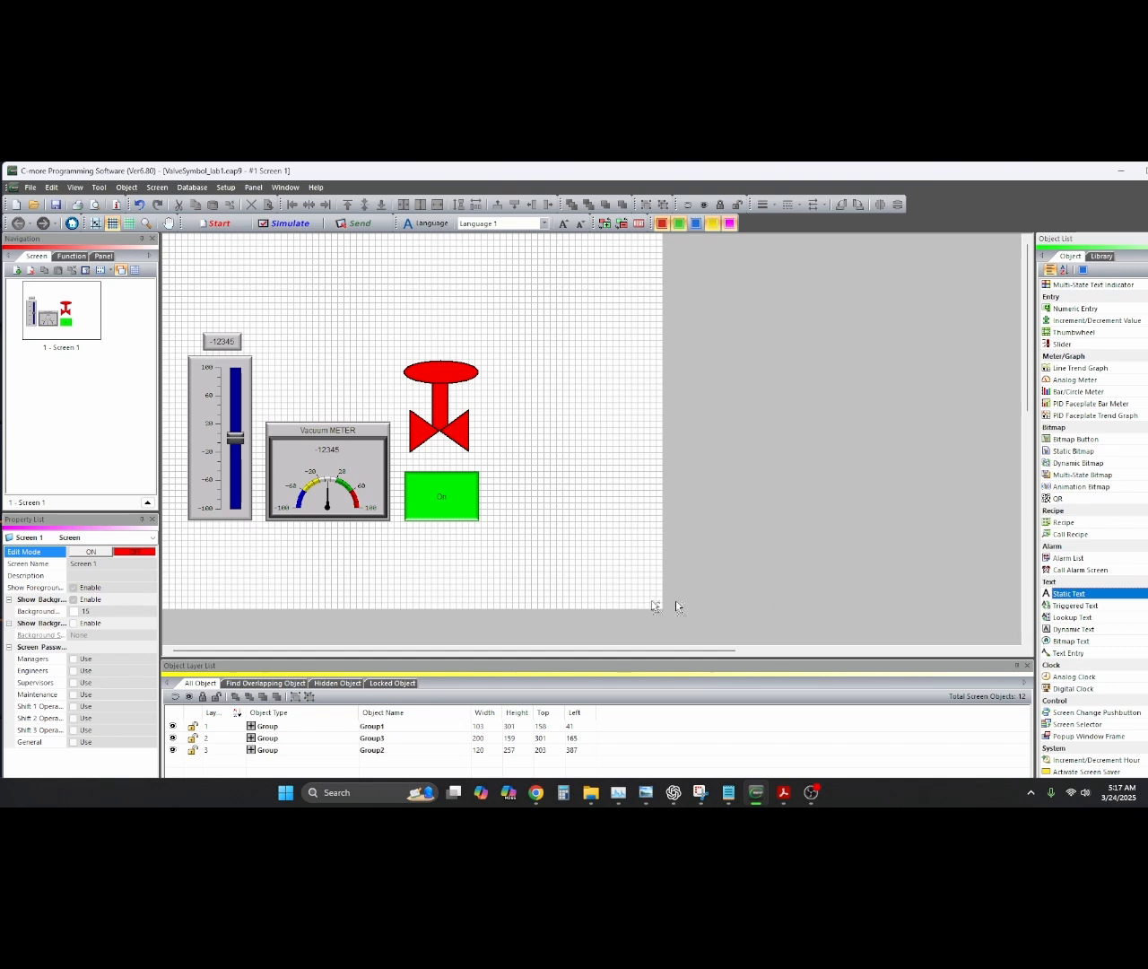
{"action": "left_click", "coordinate": [518, 551]}
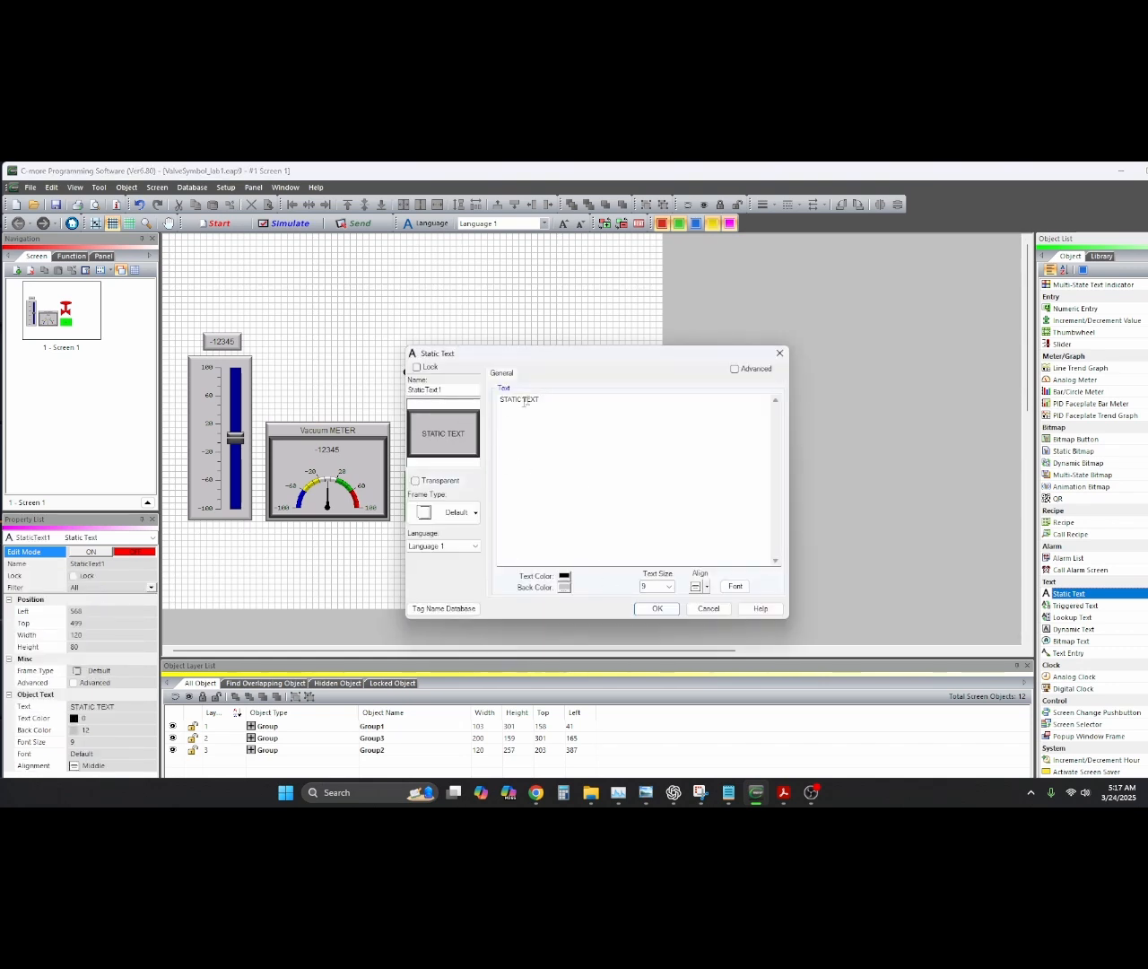
{"action": "left_click_drag", "start_coordinate": [541, 399], "coordinate": [500, 399]}
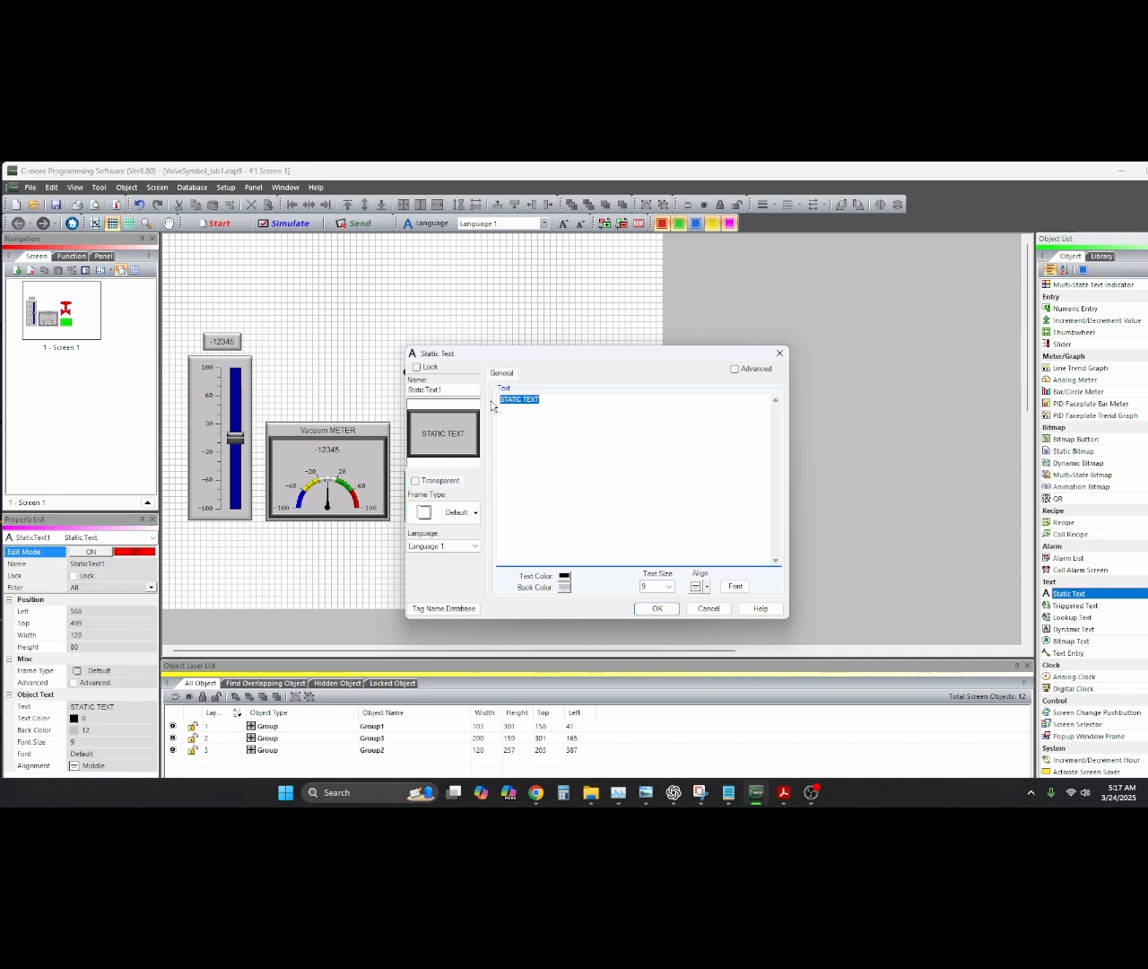
{"action": "type", "text": "Michael Beavers"}
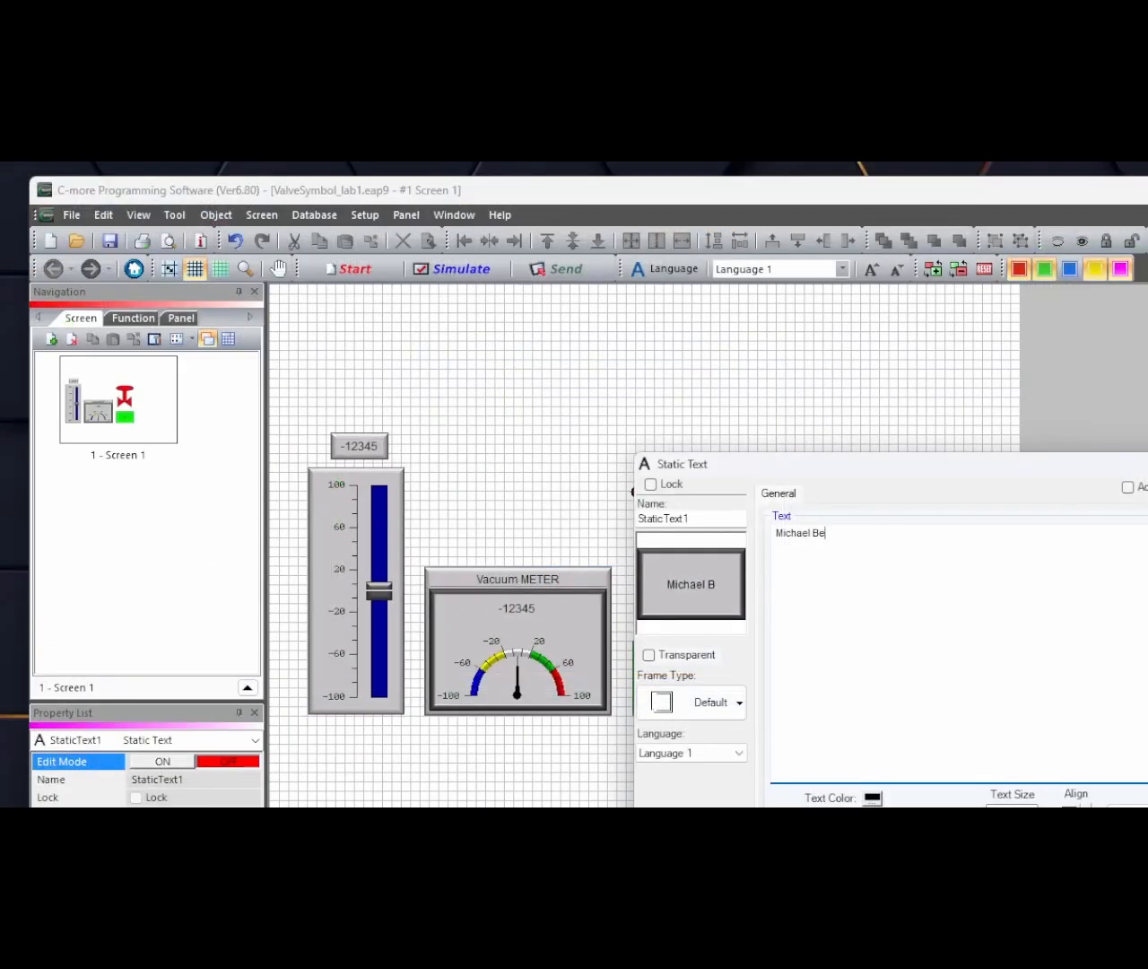
{"action": "key", "text": "Return"}
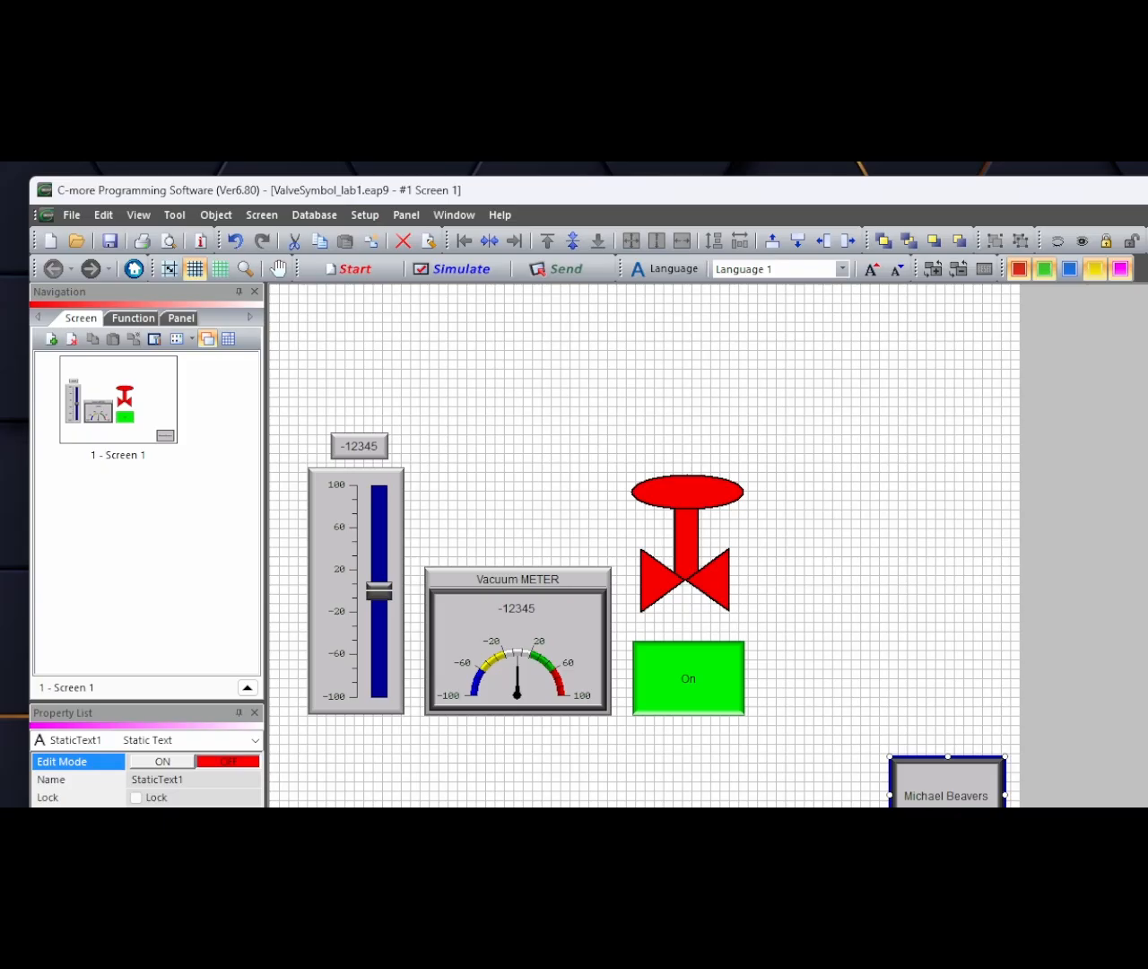